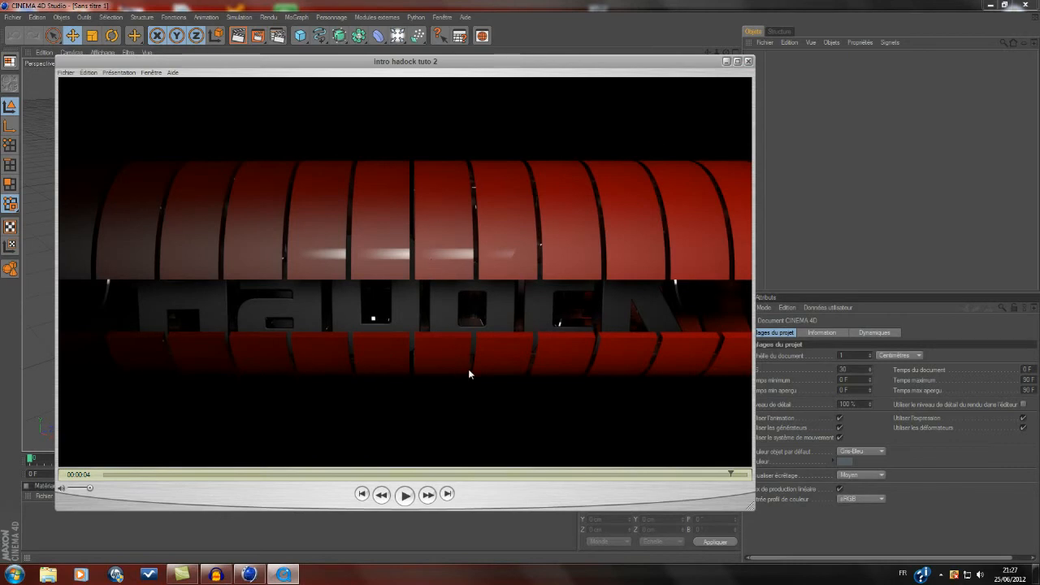
Close the rendered intro preview and add a text spline reading HaDocK.
click(748, 61)
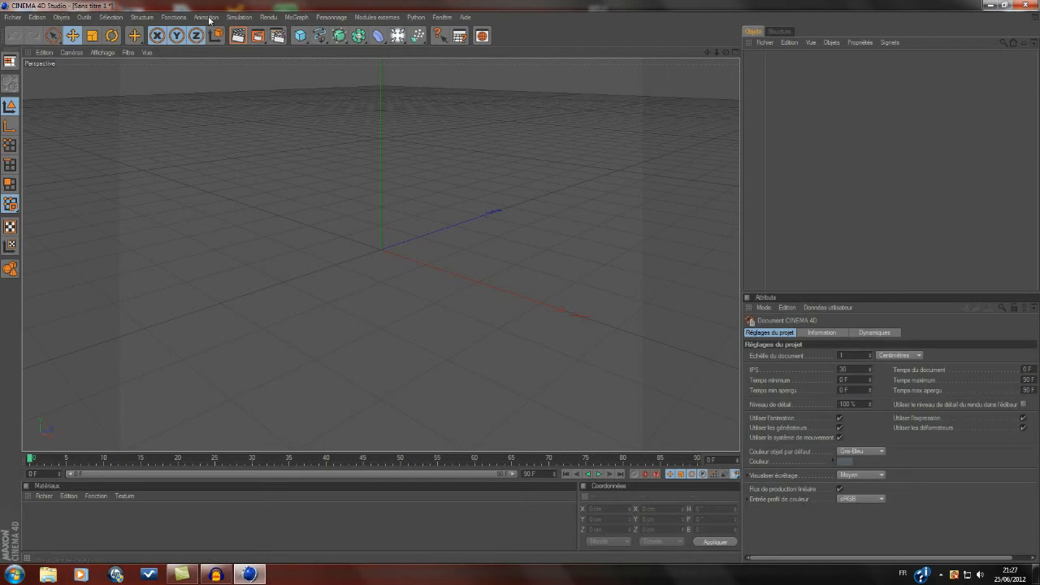
click(322, 37)
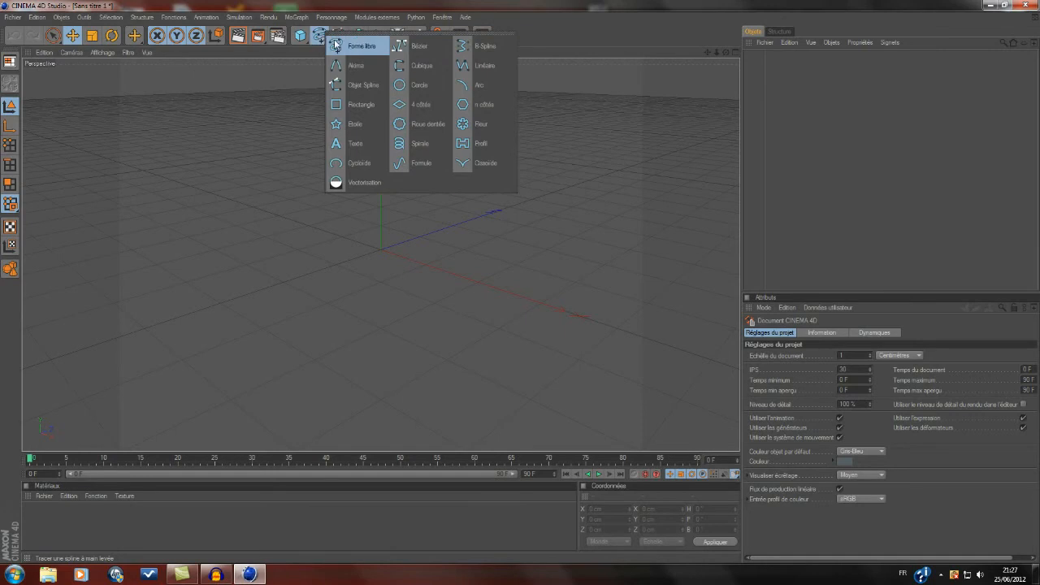
click(349, 143)
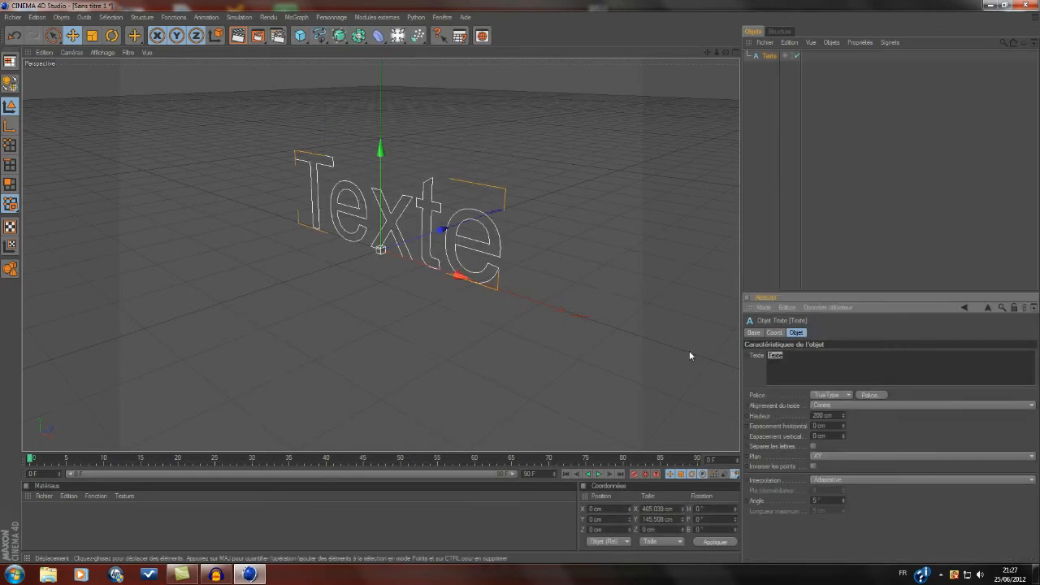
text(HaDocK)
Set the font of the HaDocK text to Kimberley.
click(904, 394)
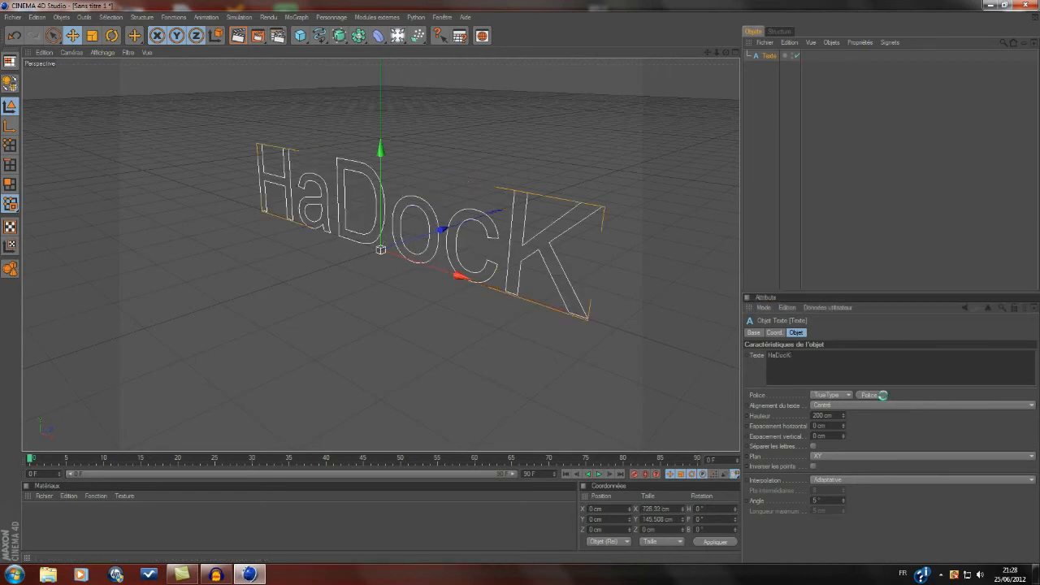
click(877, 394)
text(h)
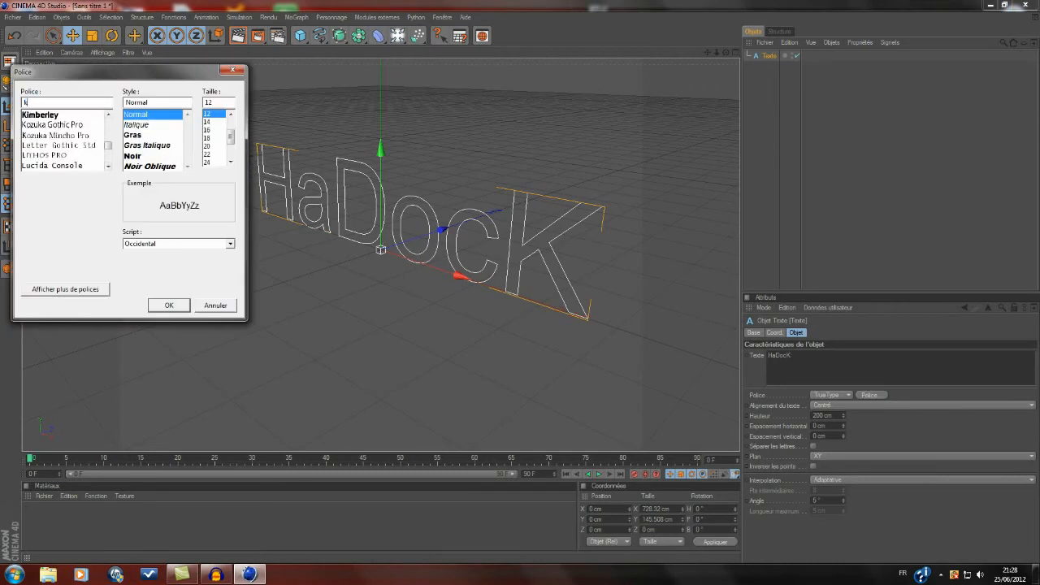
click(37, 116)
click(166, 306)
Set the horizontal spacing of the HaDocK text to -3 cm.
alt+drag(620, 291, 637, 265)
drag(708, 52, 706, 77)
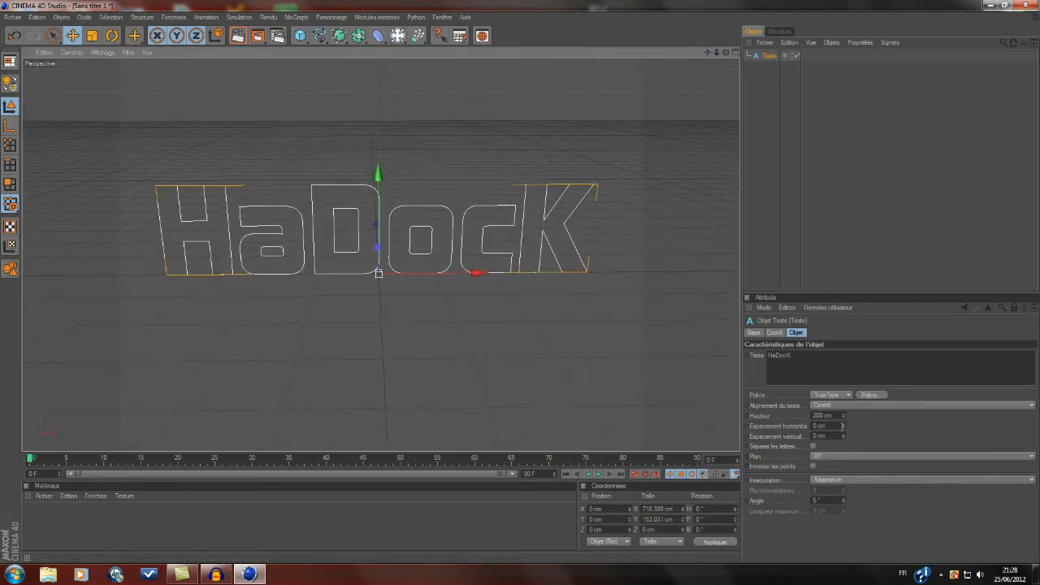
drag(843, 429, 844, 429)
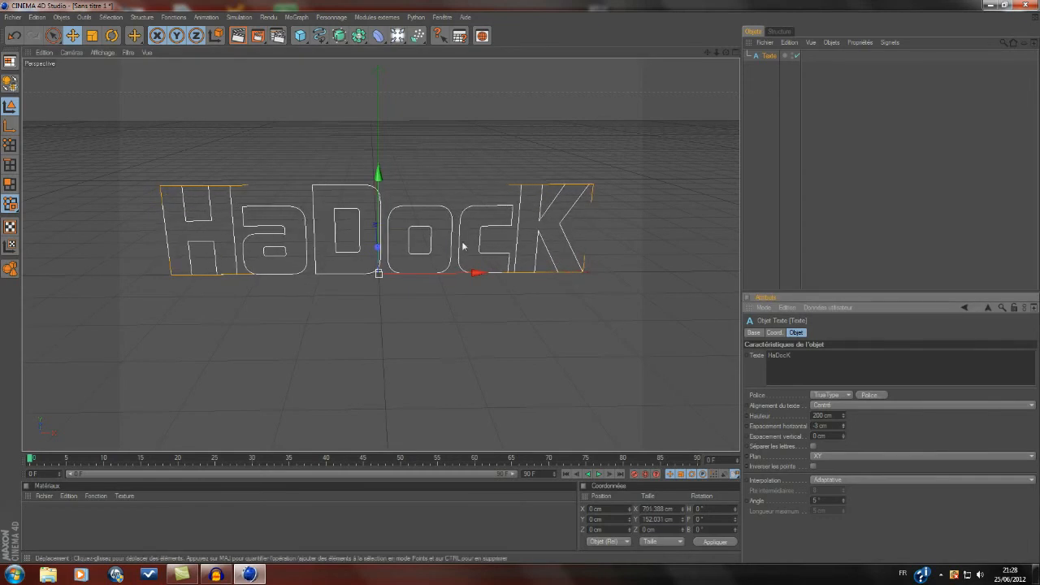
scroll(469, 252, down, 1)
scroll(468, 251, up, 1)
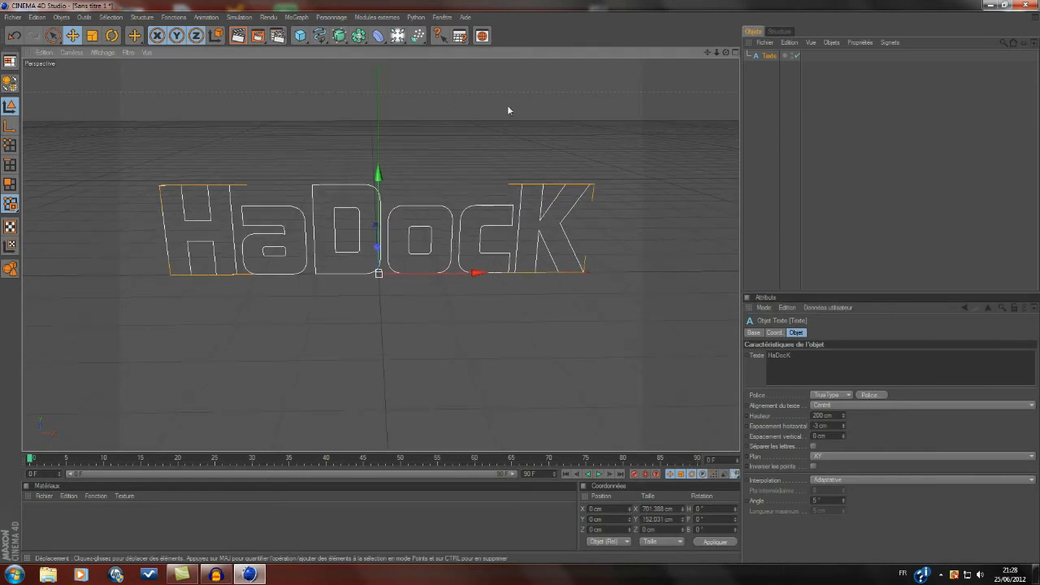
In the front view, start a Bézier spline beyond the letter K at about X 637 cm, Y 193 cm.
mouse_move(707, 52)
mouse_down()
mouse_move(708, 64)
mouse_move(723, 60)
mouse_up()
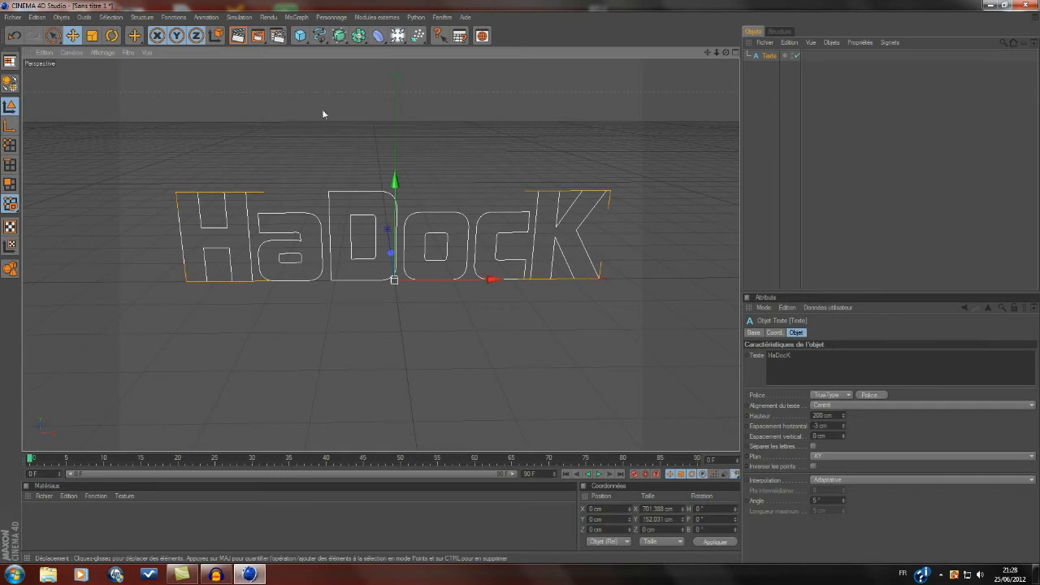
middle_click(462, 172)
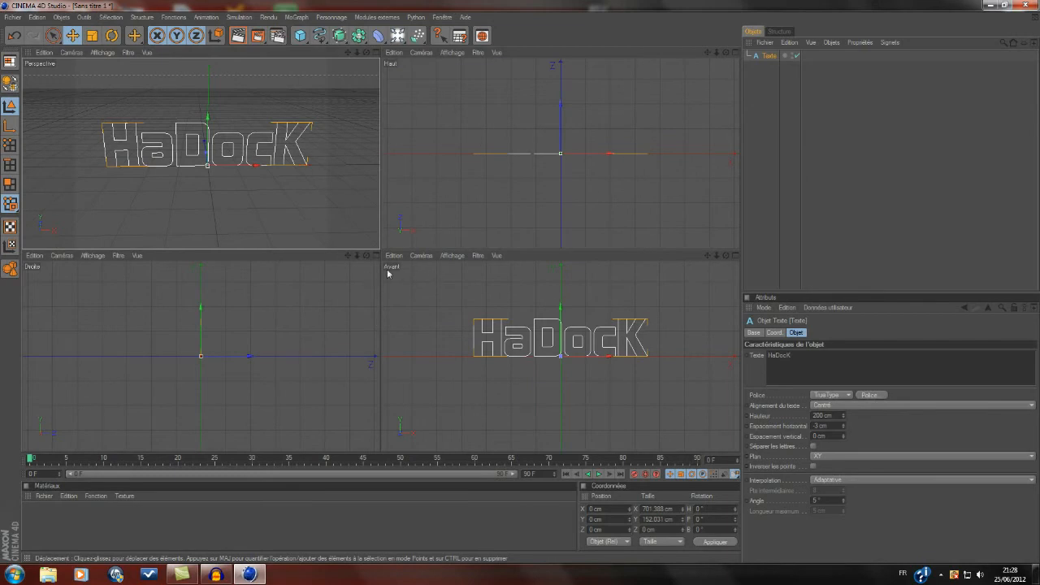
middle_click(500, 291)
scroll(499, 286, down, 2)
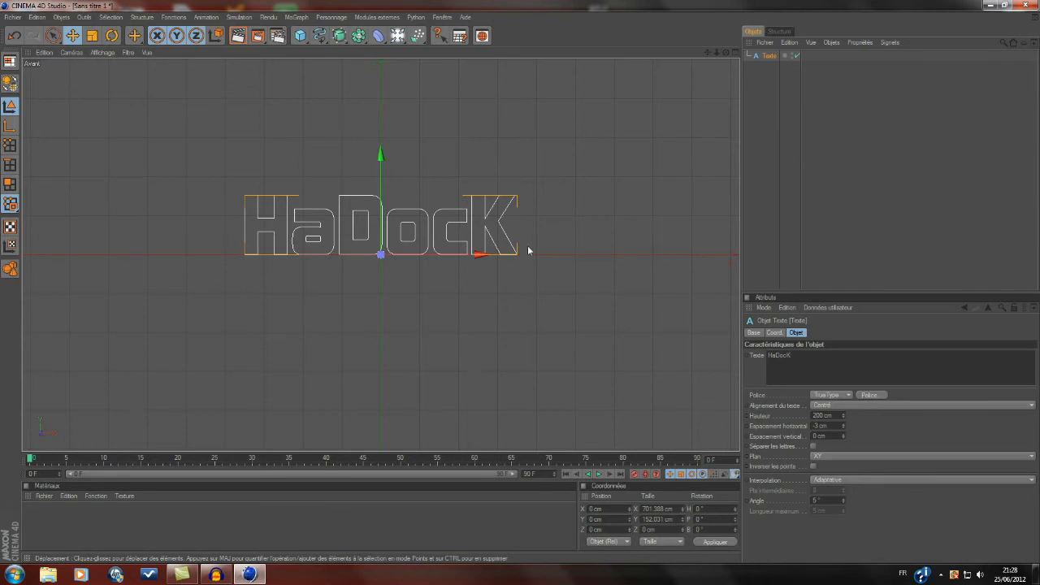
click(326, 42)
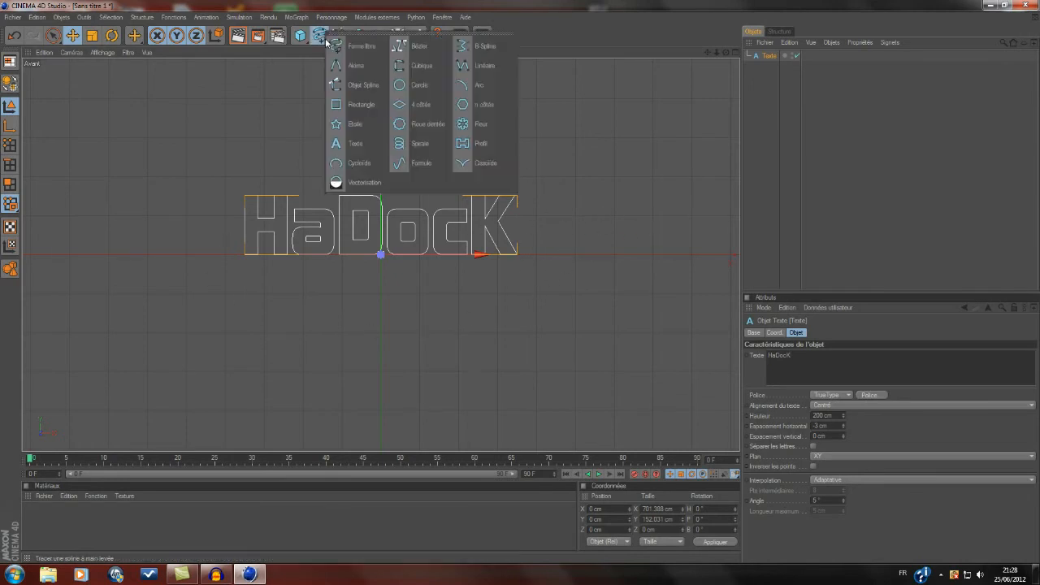
click(416, 46)
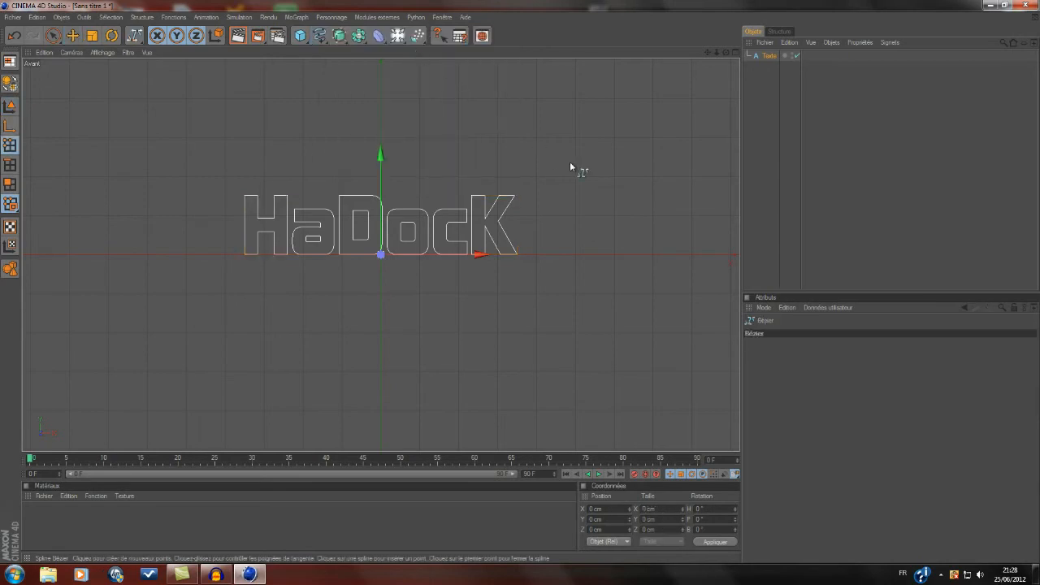
click(629, 180)
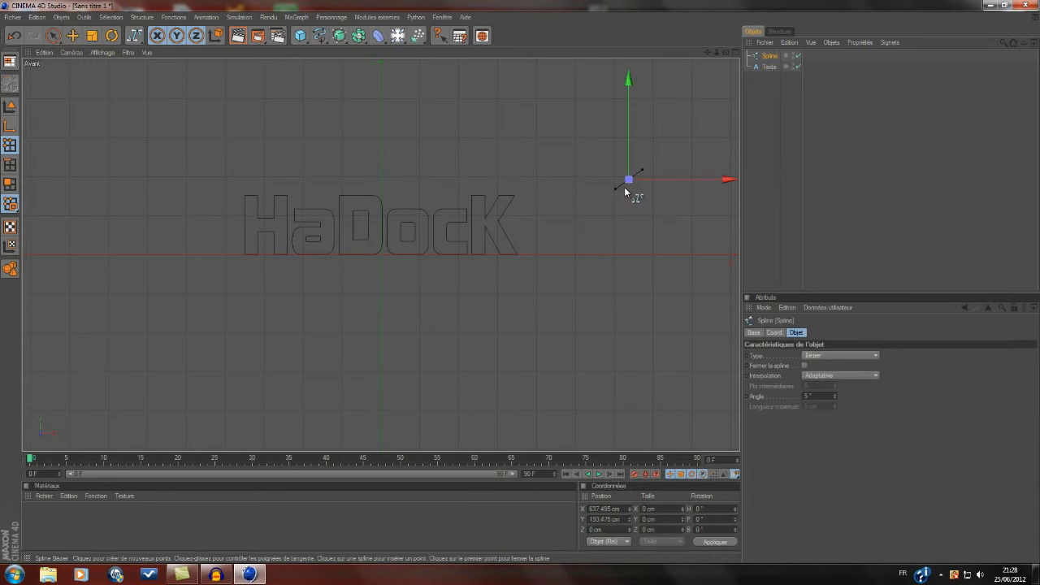
click(616, 196)
click(639, 202)
click(38, 16)
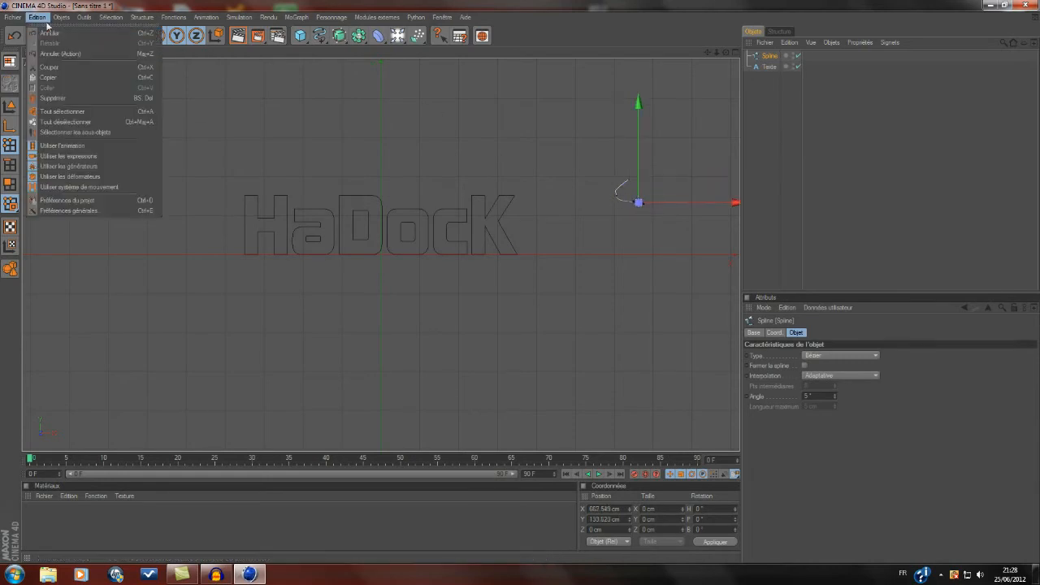
click(54, 32)
click(37, 16)
click(53, 33)
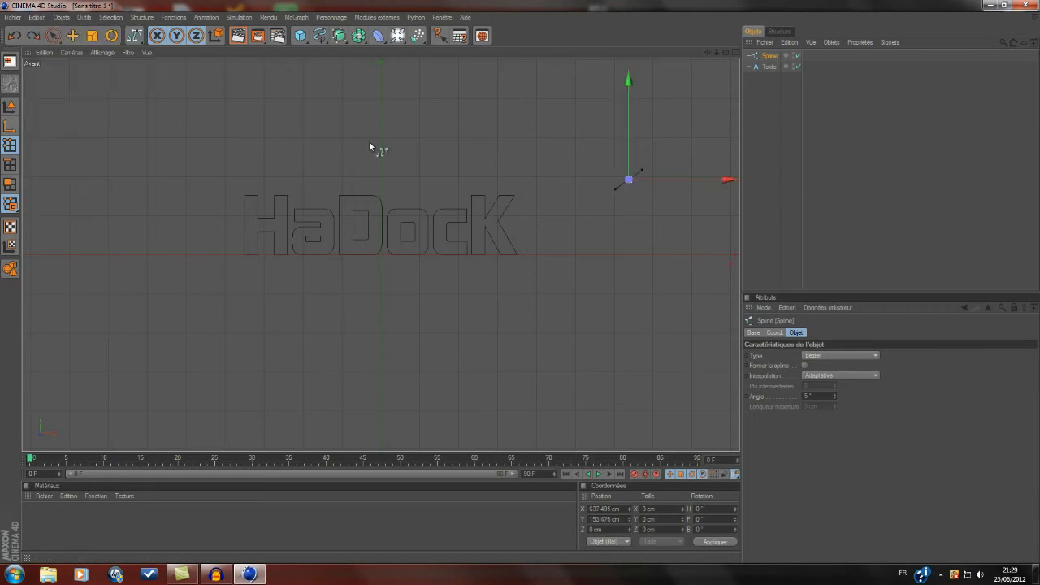
Continue the spline with points at about X 622, Y 133 cm and X 753, Y 116 cm, curving through the second.
click(623, 202)
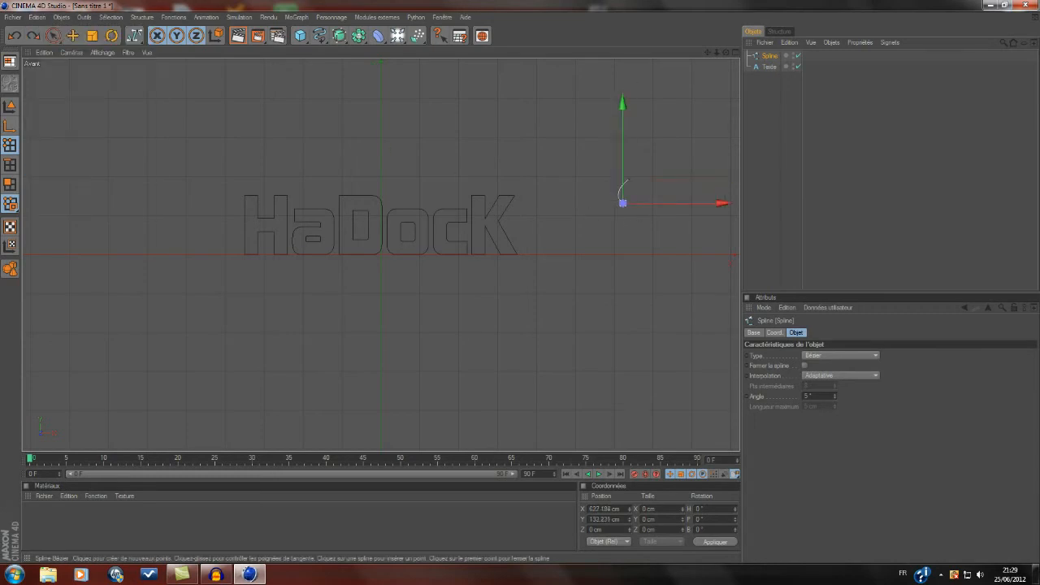
click(674, 209)
drag(674, 209, 698, 204)
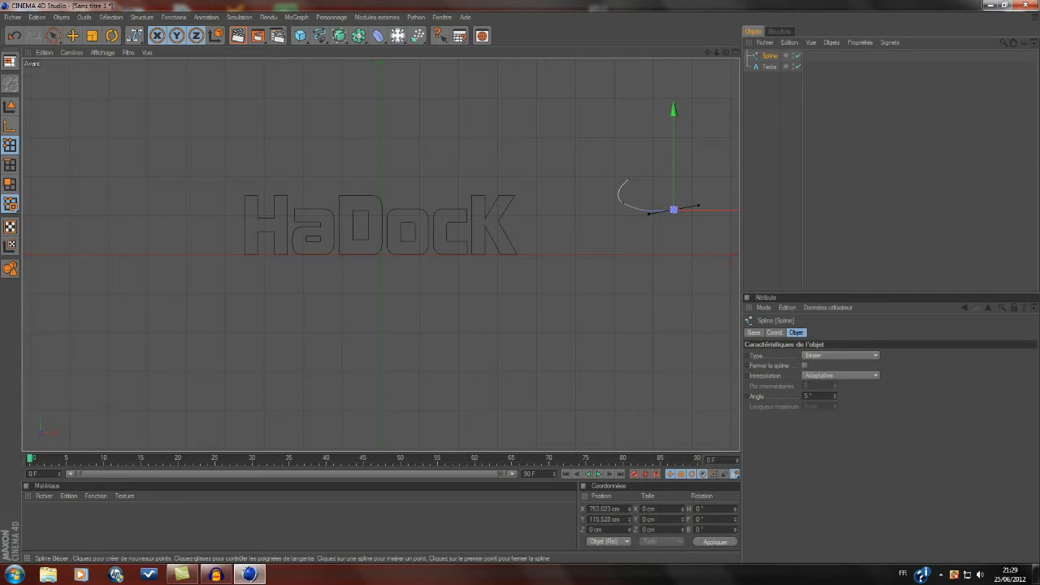
click(685, 220)
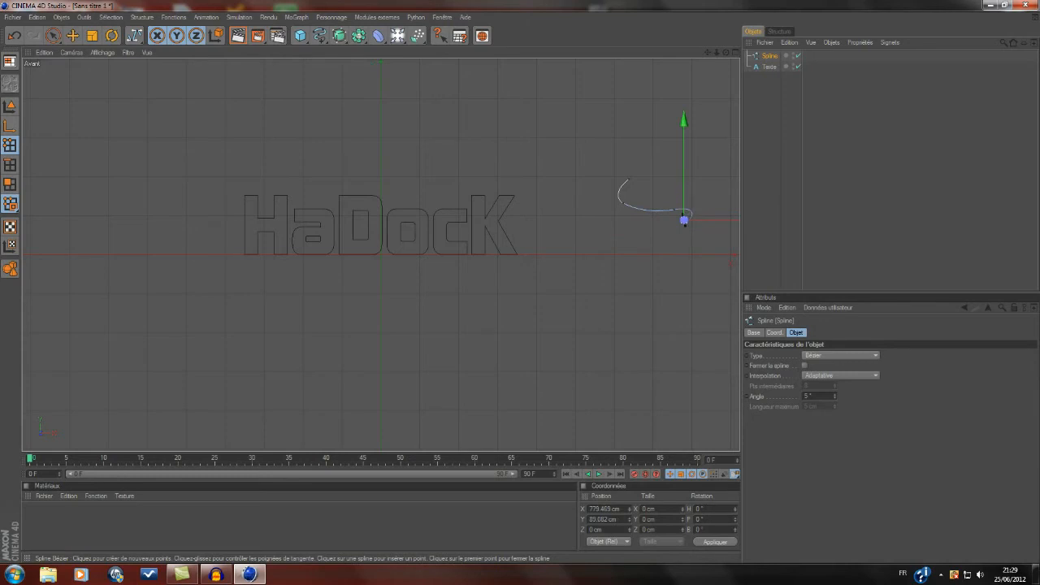
click(654, 223)
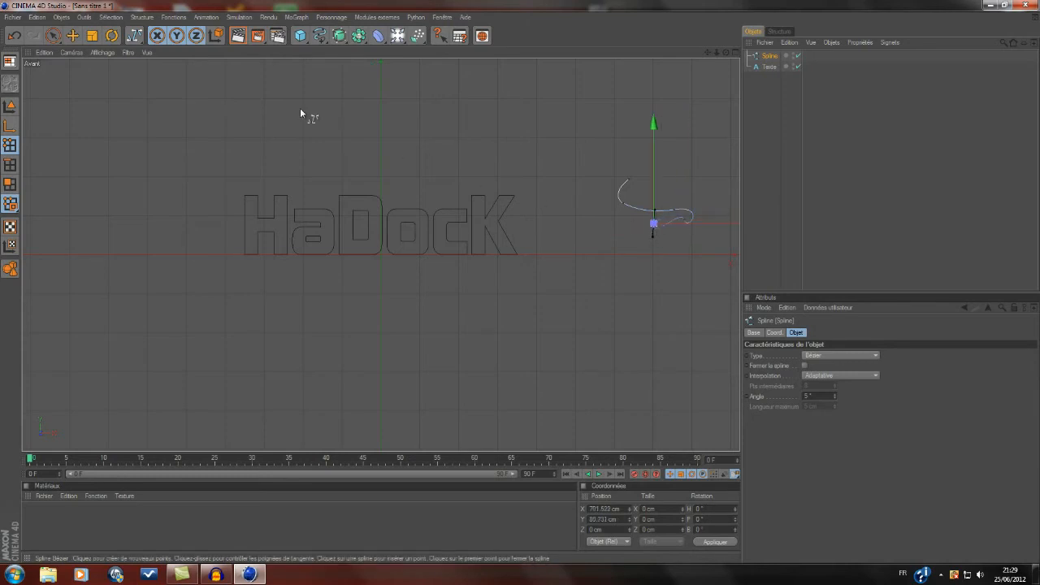
click(38, 17)
click(45, 32)
click(37, 17)
click(45, 33)
click(688, 217)
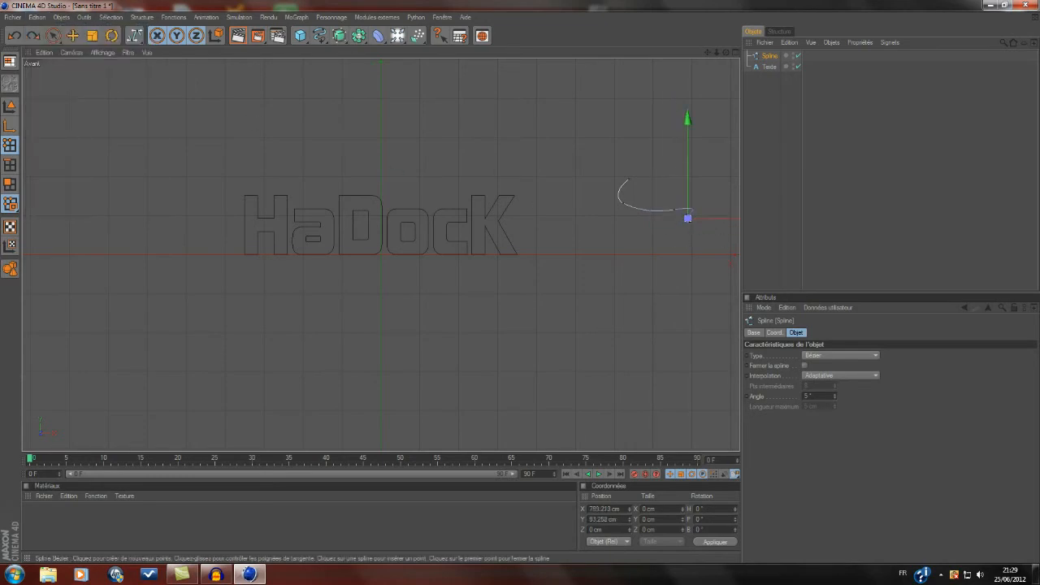
click(37, 17)
click(45, 33)
Extend the jagged edge with points at about X 803, Y 96 cm, X 728, Y 86 cm and X 736, Y 59 cm.
click(695, 217)
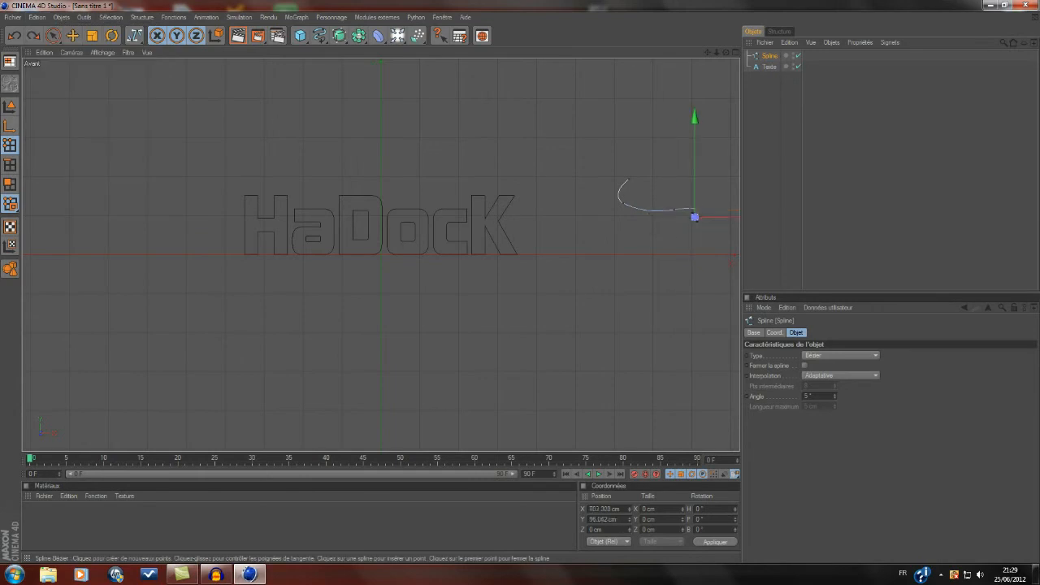
click(664, 221)
drag(664, 221, 664, 226)
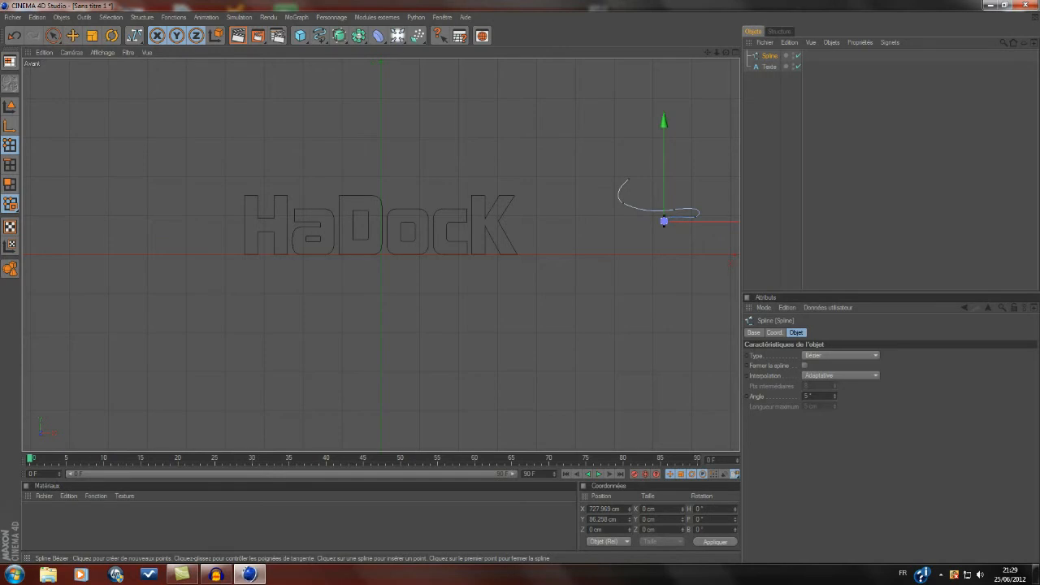
click(667, 231)
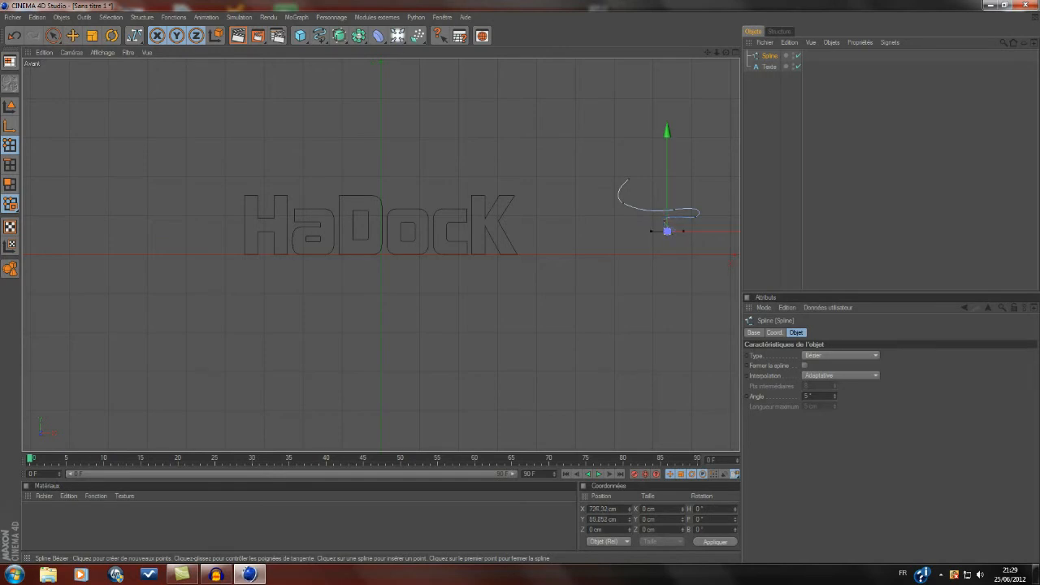
click(653, 236)
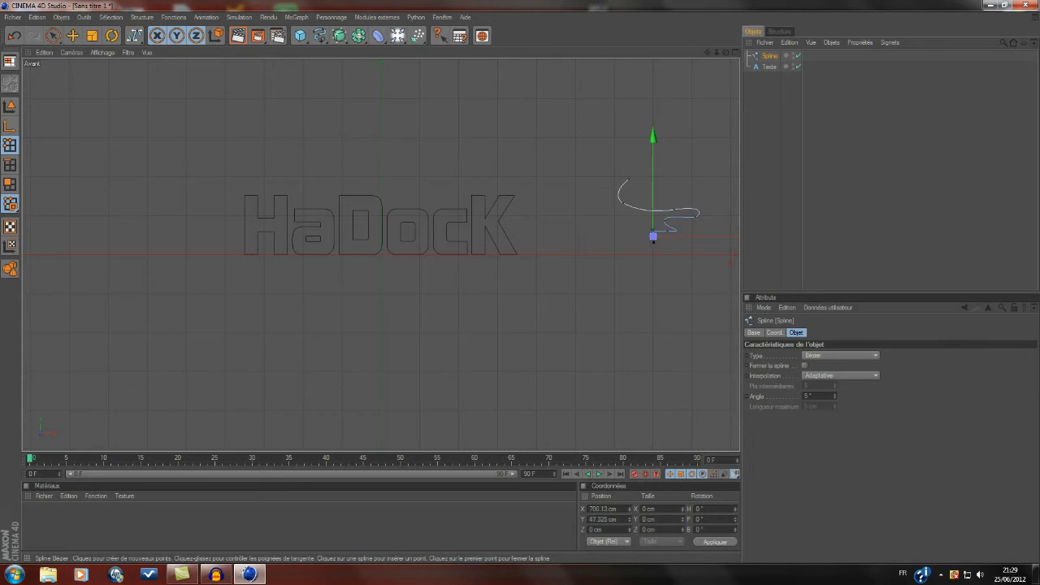
mouse_move(652, 240)
mouse_down()
mouse_move(664, 244)
mouse_move(640, 240)
mouse_move(665, 247)
mouse_move(665, 233)
mouse_move(650, 237)
mouse_up()
click(38, 17)
click(46, 33)
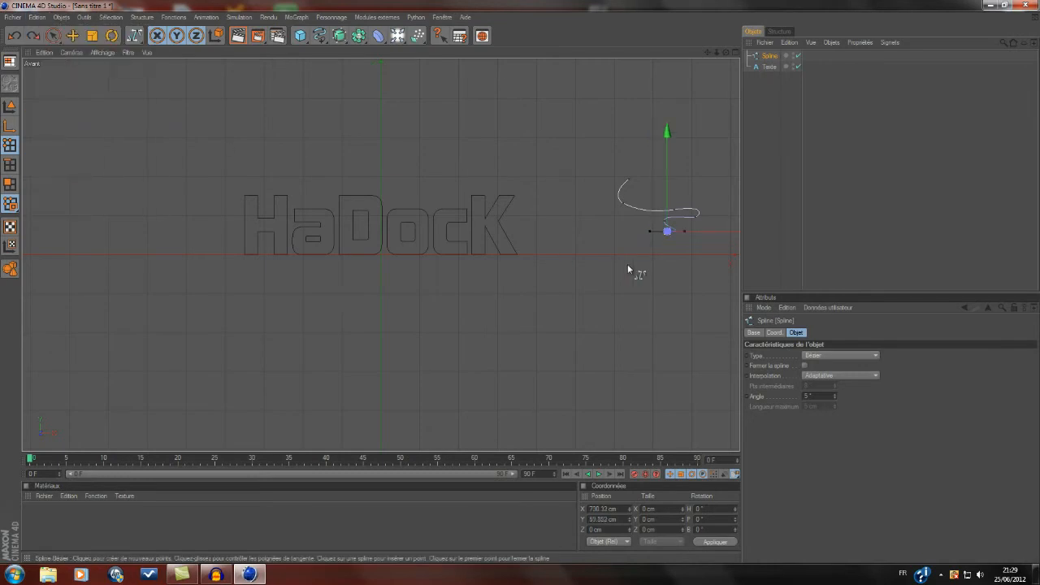
Zigzag the spline's jagged edge downward with five more points, ending at about X 694 cm, Y -51 cm.
click(638, 232)
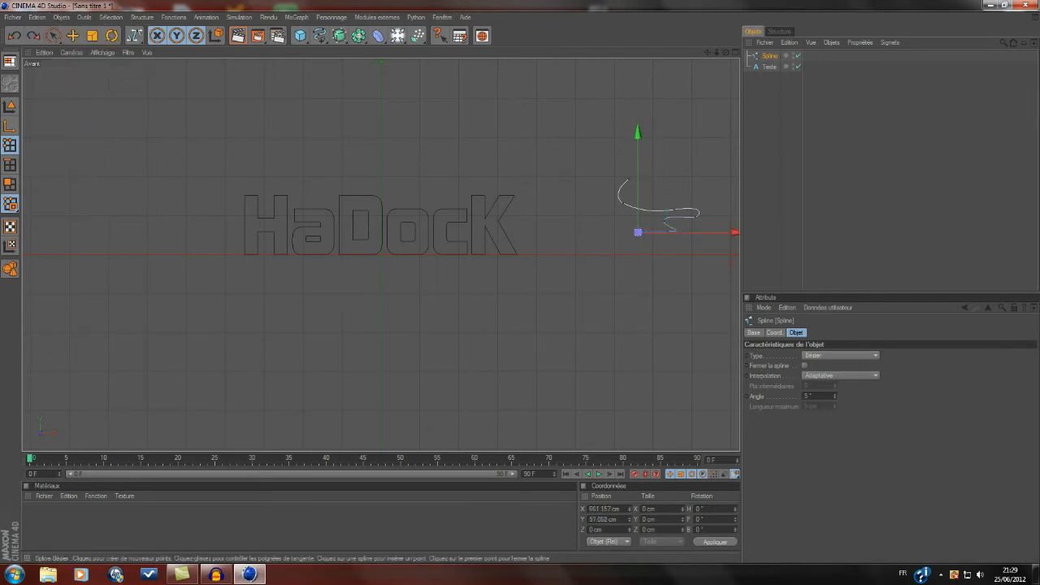
click(638, 243)
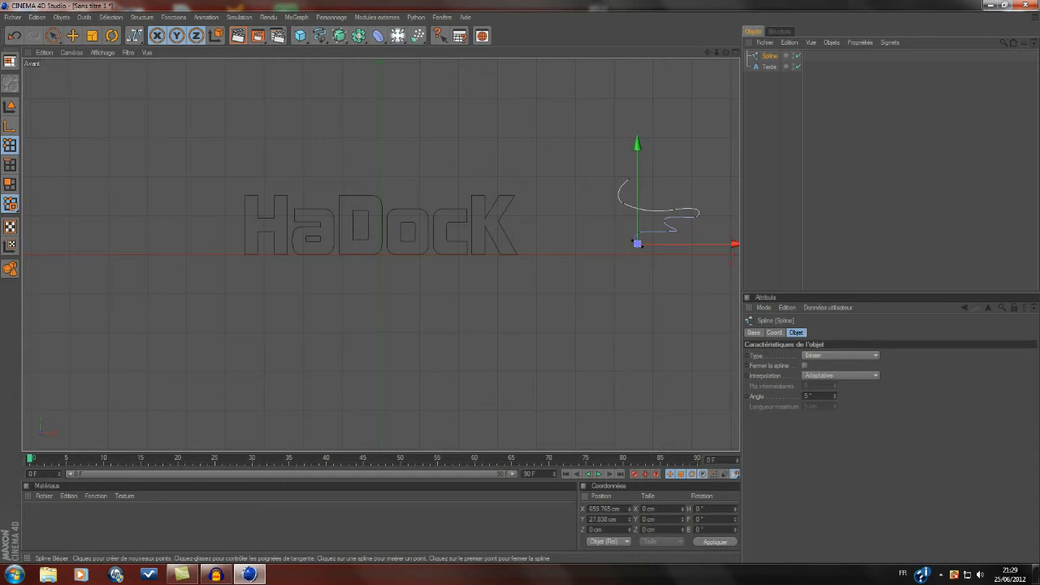
click(666, 251)
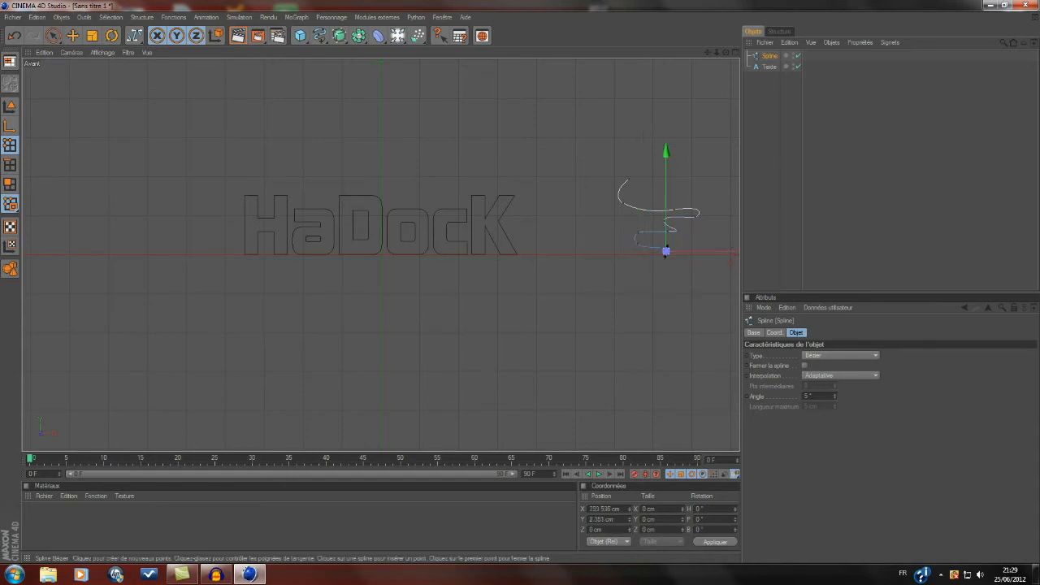
click(641, 258)
click(651, 274)
drag(662, 280, 655, 278)
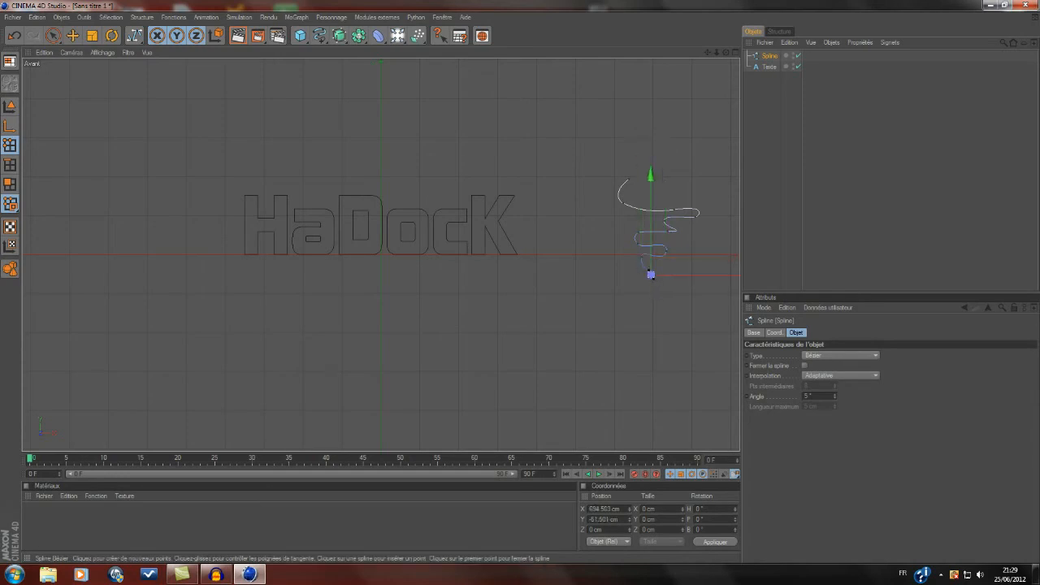
Add far corners at about X 1609, Y -47 cm and X 1641, Y 195 cm, and close the spline at its first point.
scroll(669, 255, down, 5)
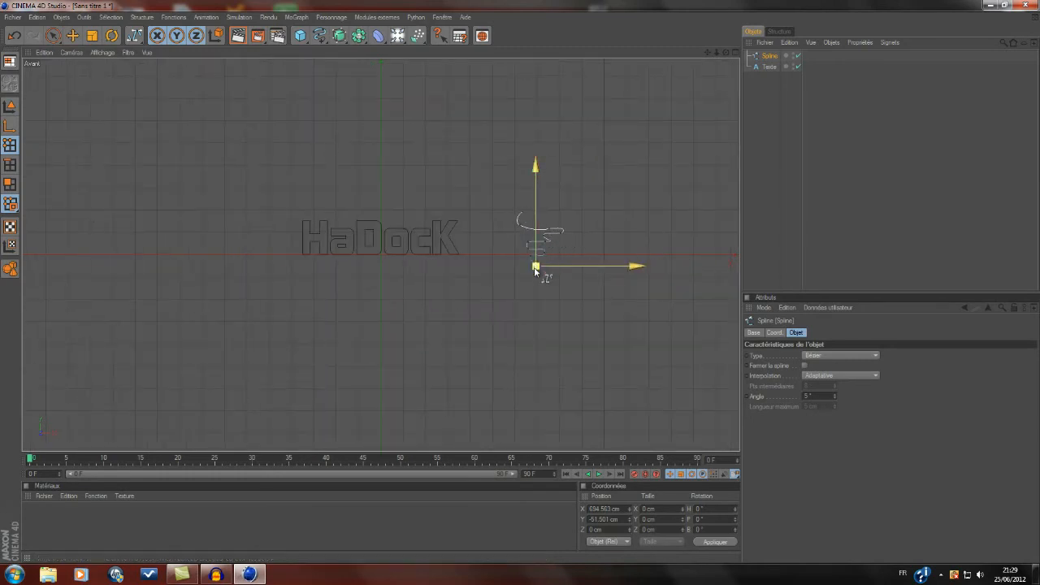
scroll(624, 251, down, 2)
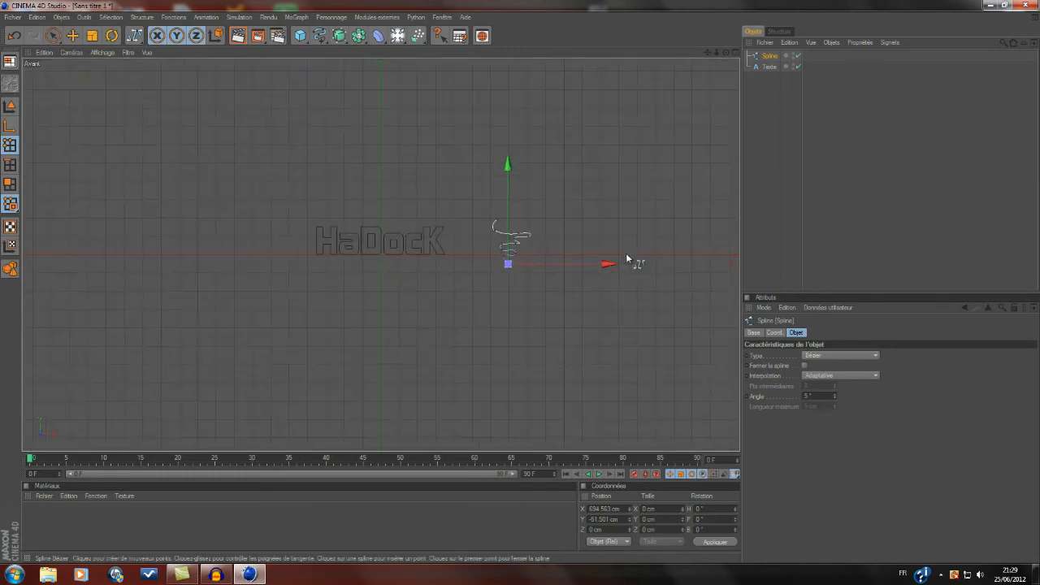
click(675, 264)
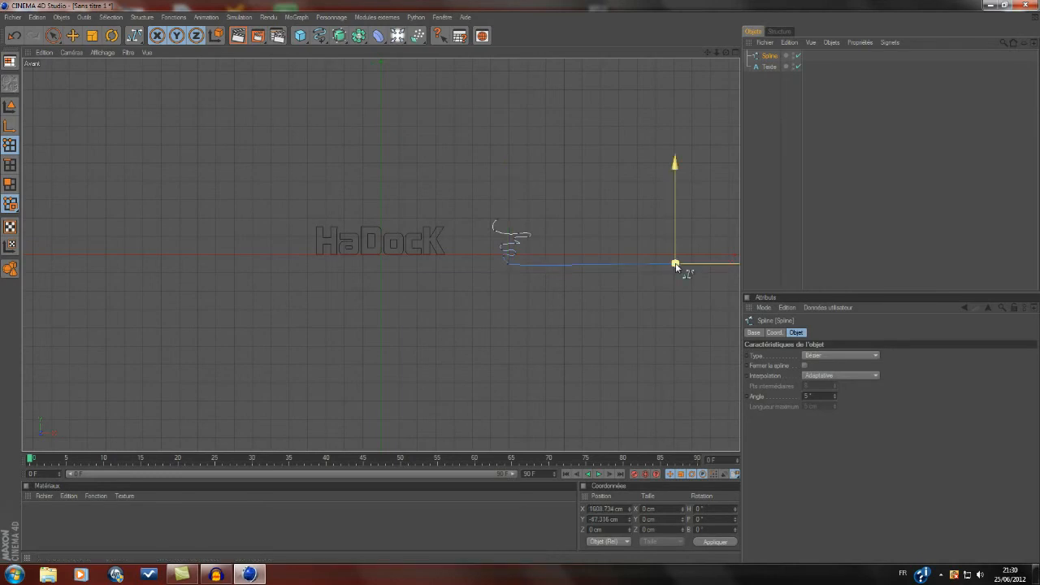
click(681, 219)
scroll(497, 224, down, 1)
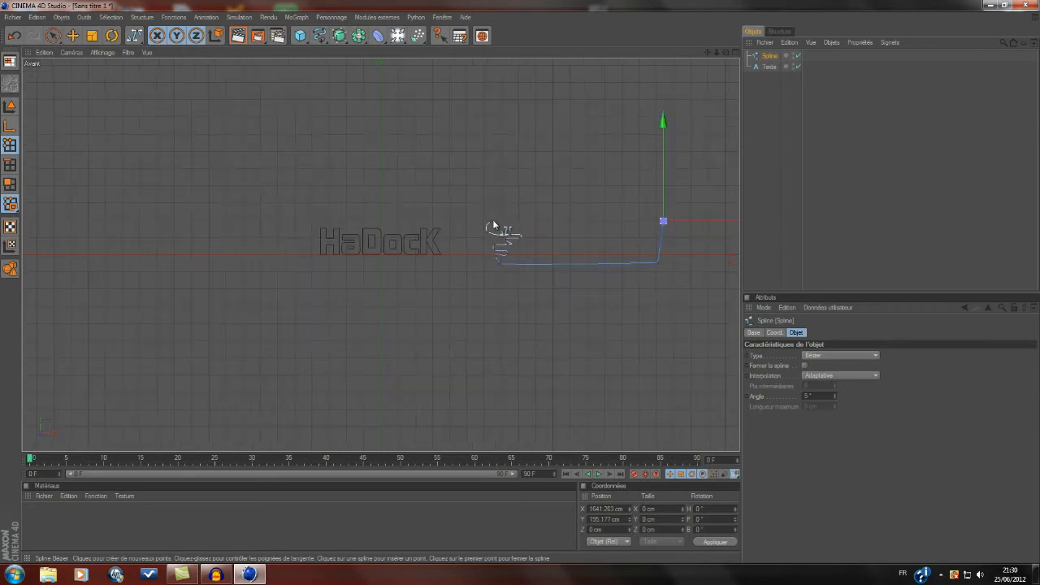
click(491, 224)
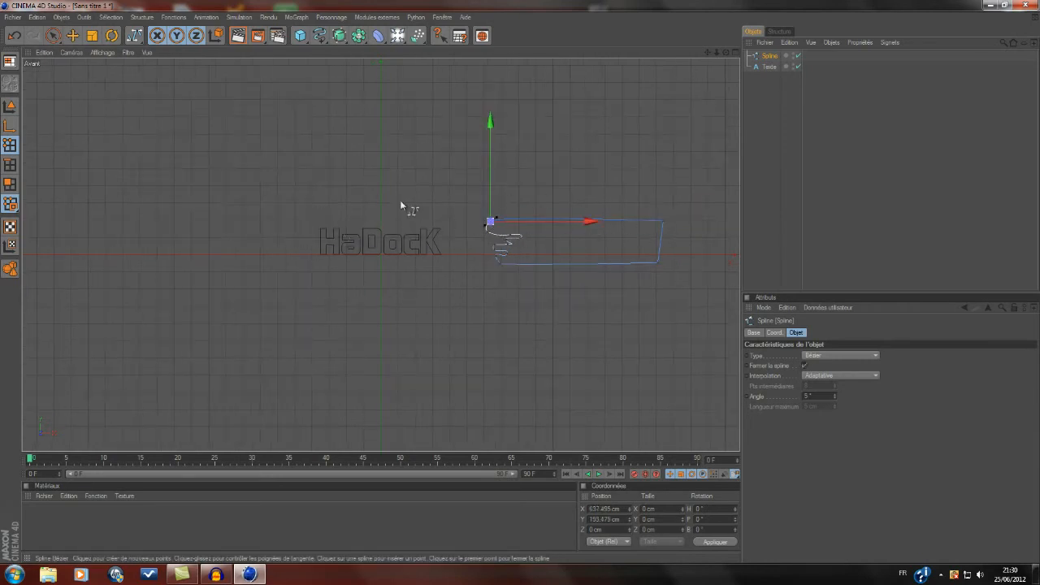
Switch to moving whole objects and shift the jagged spline along X to about -182 cm, clear of the text.
click(55, 36)
click(9, 106)
mouse_move(459, 254)
mouse_down()
mouse_move(286, 255)
mouse_move(305, 245)
mouse_move(292, 246)
mouse_move(466, 246)
mouse_move(448, 254)
mouse_up()
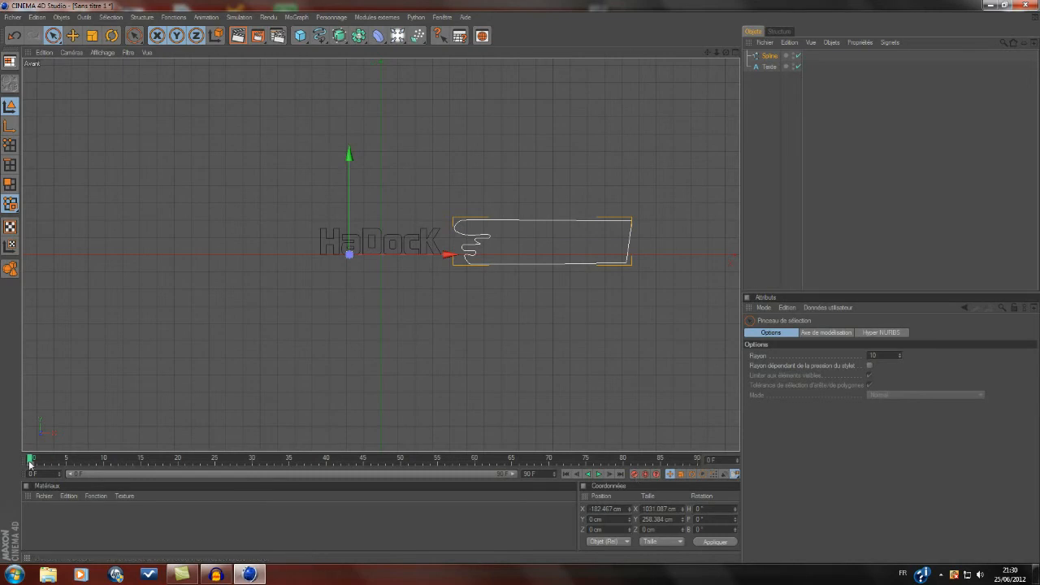
Slide the jagged spline along X to about -1202 cm so that it surrounds the HaDocK text.
drag(31, 462, 476, 459)
drag(449, 255, 274, 255)
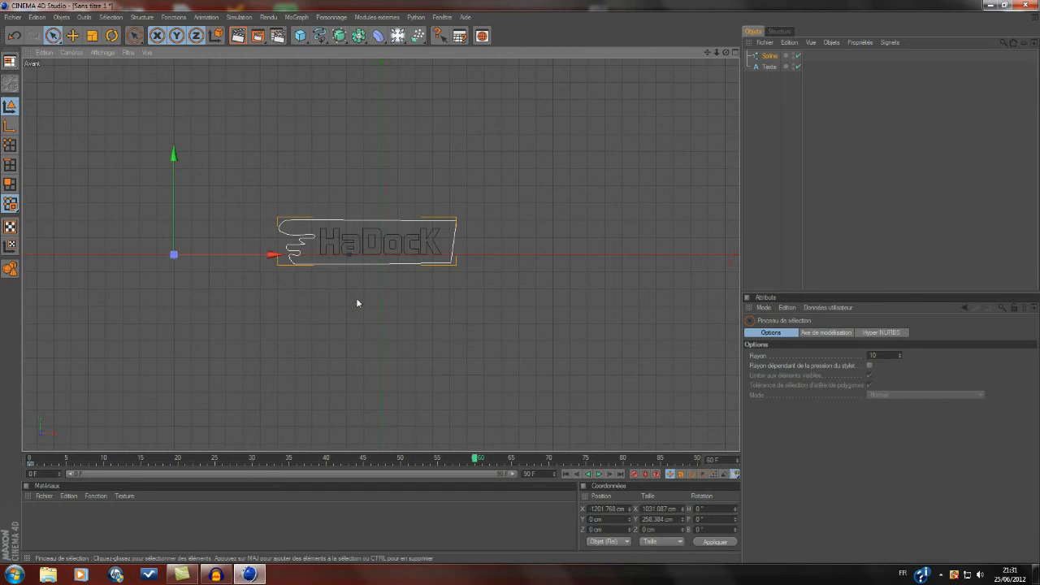
click(30, 466)
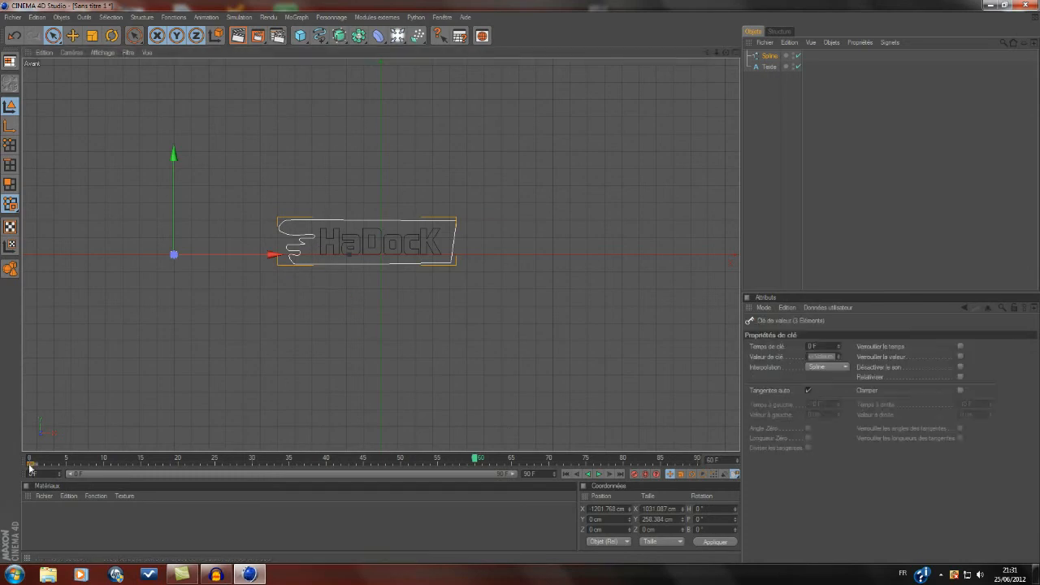
click(410, 464)
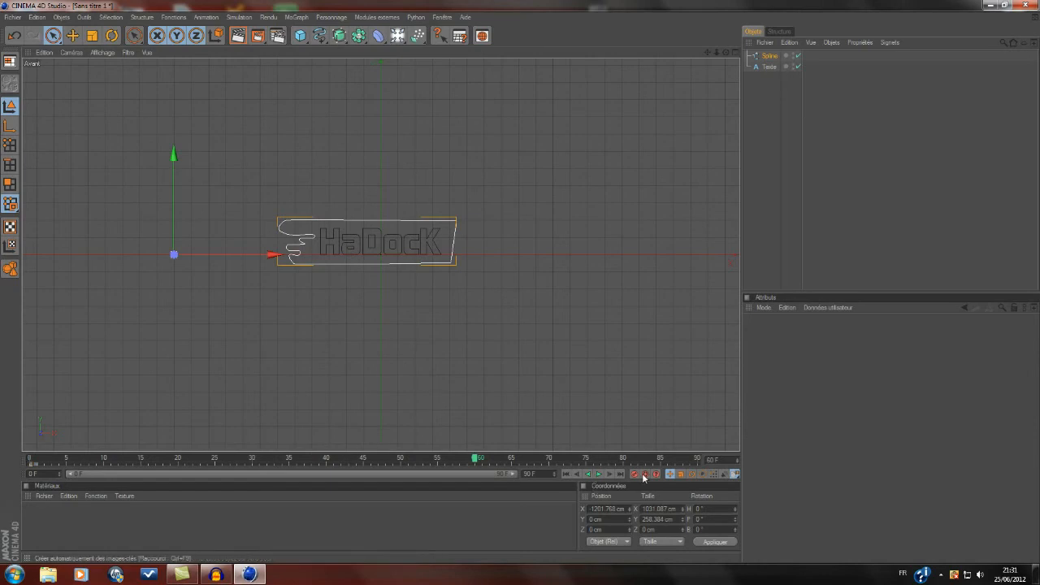
Keyframe the spline around the text at frame 0 and moved to about X -192 cm, beyond the text, at frame 60.
drag(476, 460, 31, 460)
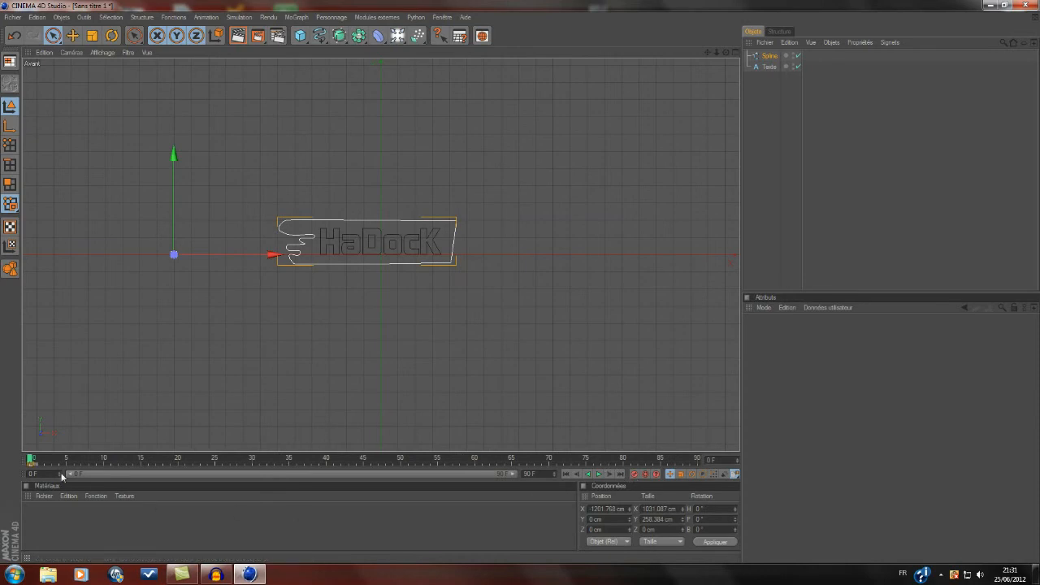
drag(31, 460, 477, 460)
drag(295, 260, 468, 260)
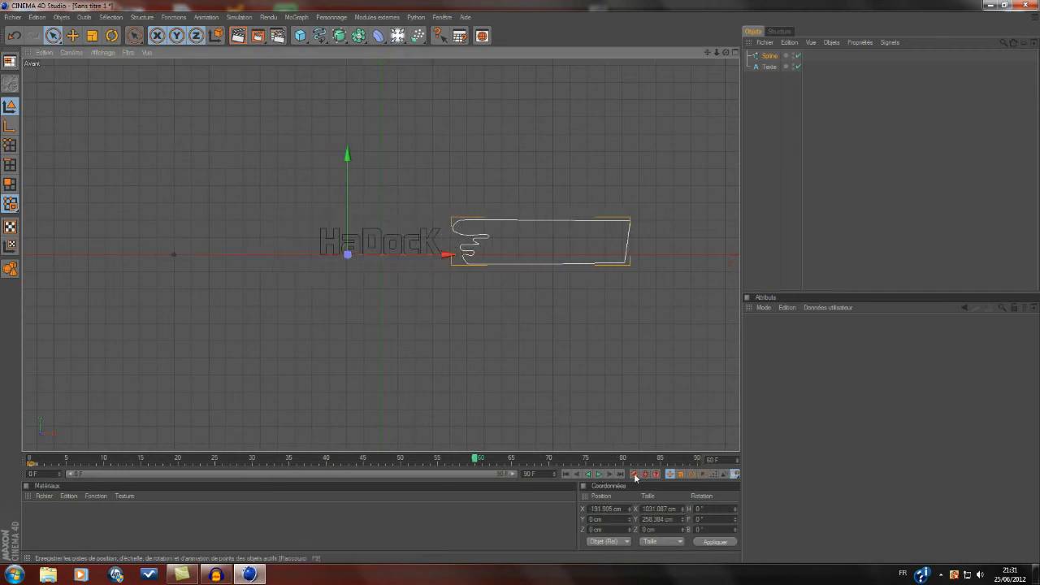
Play the animation from the start twice to check the spline's slide across the text, and return to frame 0.
click(567, 474)
click(599, 474)
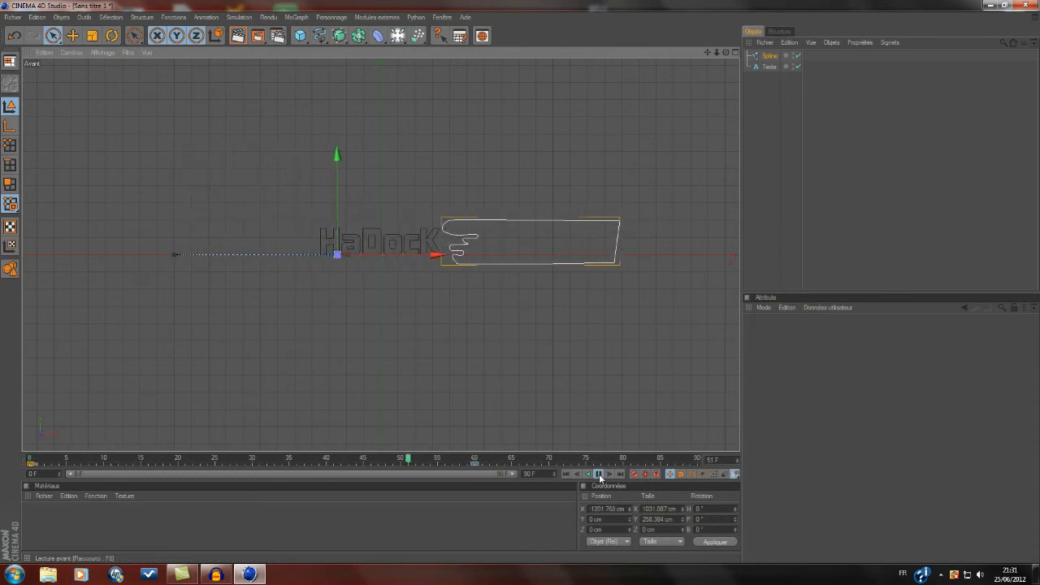
click(599, 474)
click(567, 474)
click(599, 474)
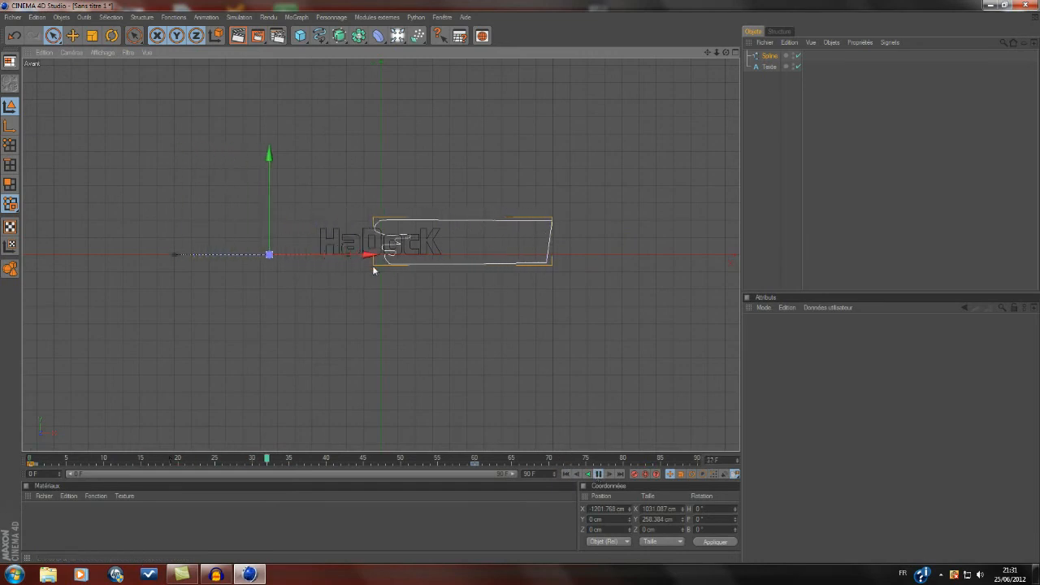
click(599, 473)
click(567, 474)
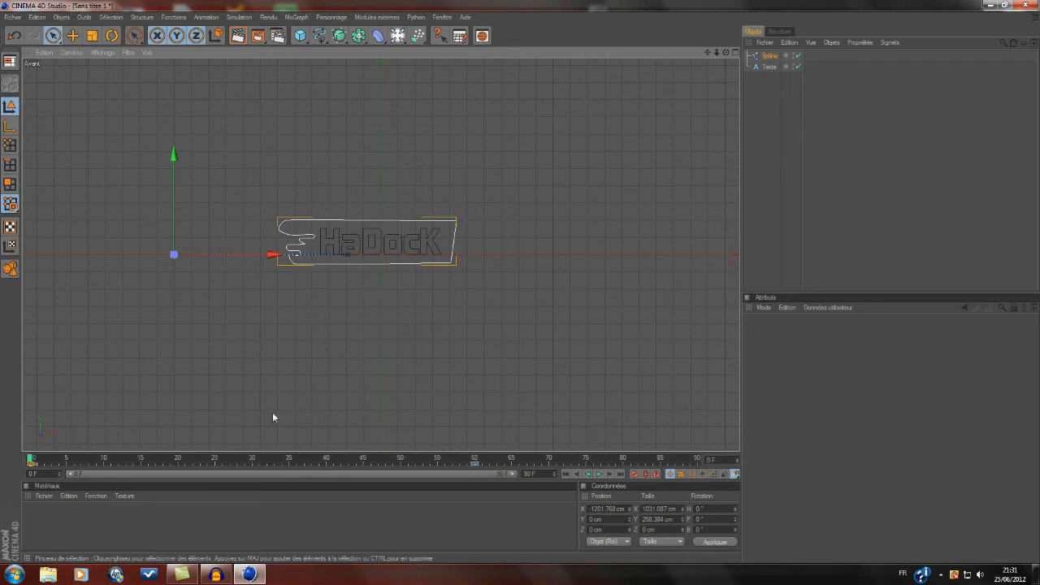
Add a Spline Mask (Masque spline) object to the scene, working in the perspective view.
middle_click(494, 173)
middle_click(227, 106)
scroll(337, 148, down, 4)
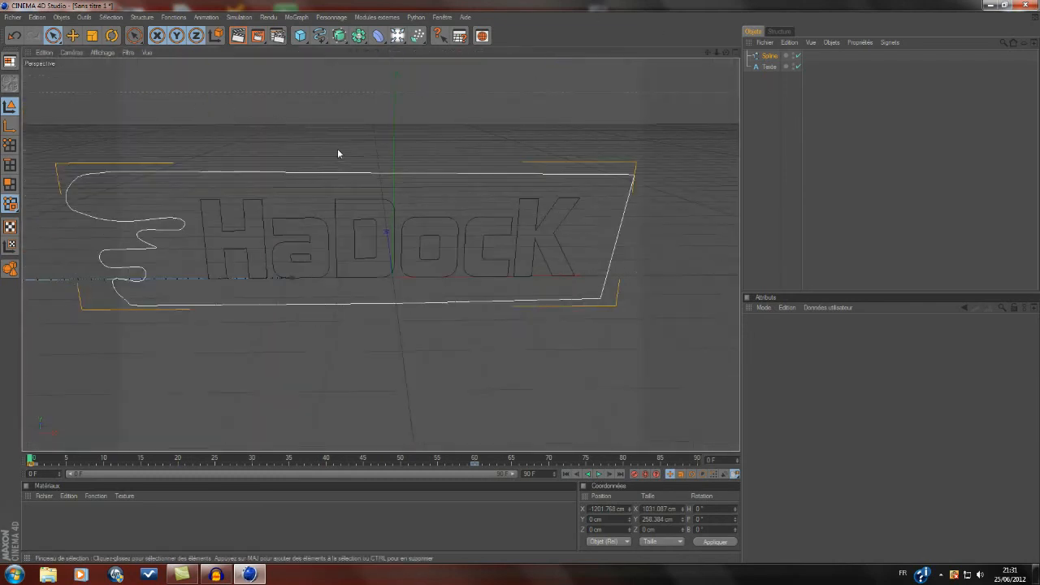
click(360, 37)
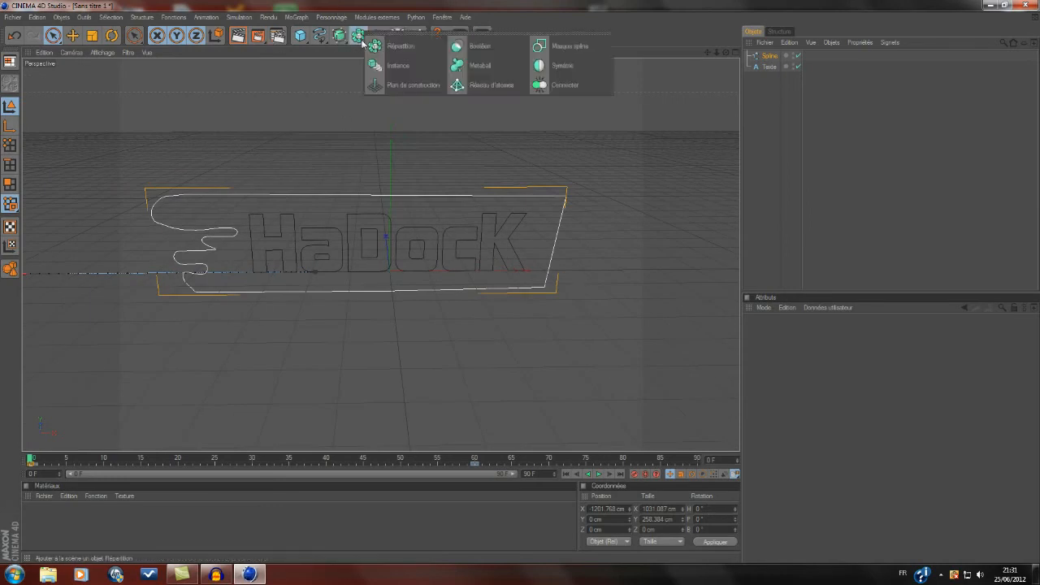
click(559, 45)
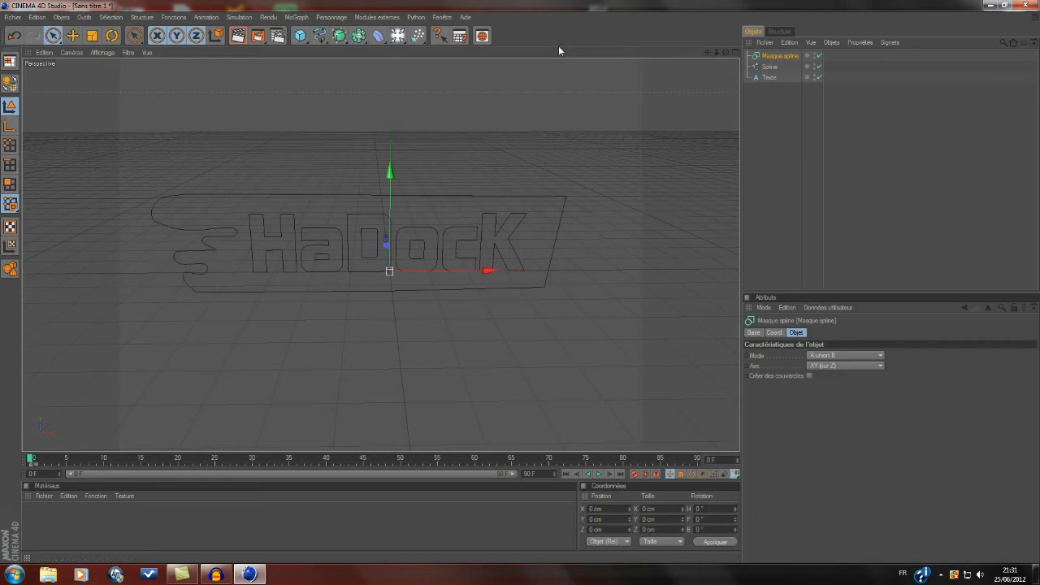
click(295, 17)
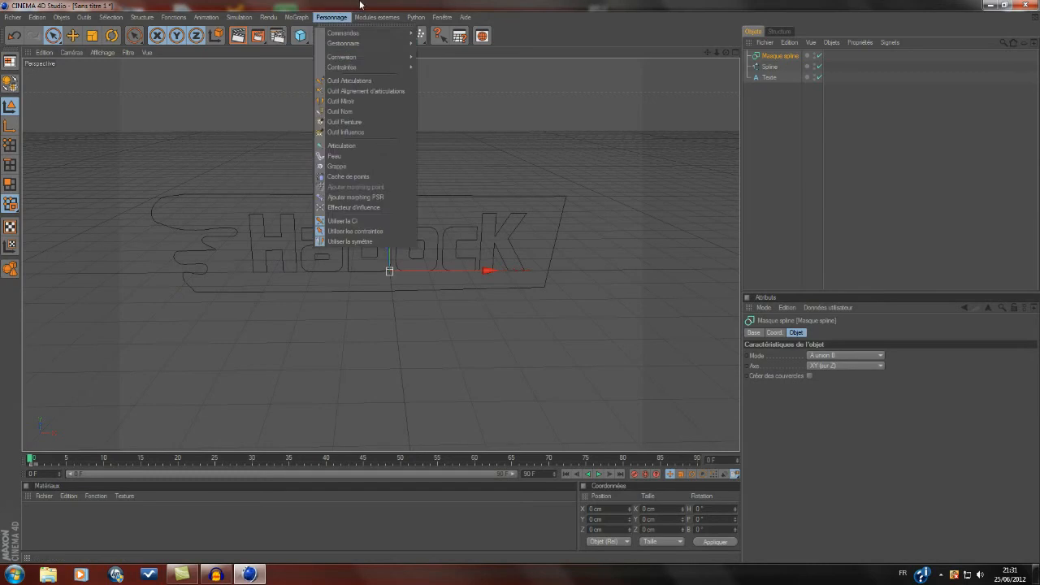
click(358, 4)
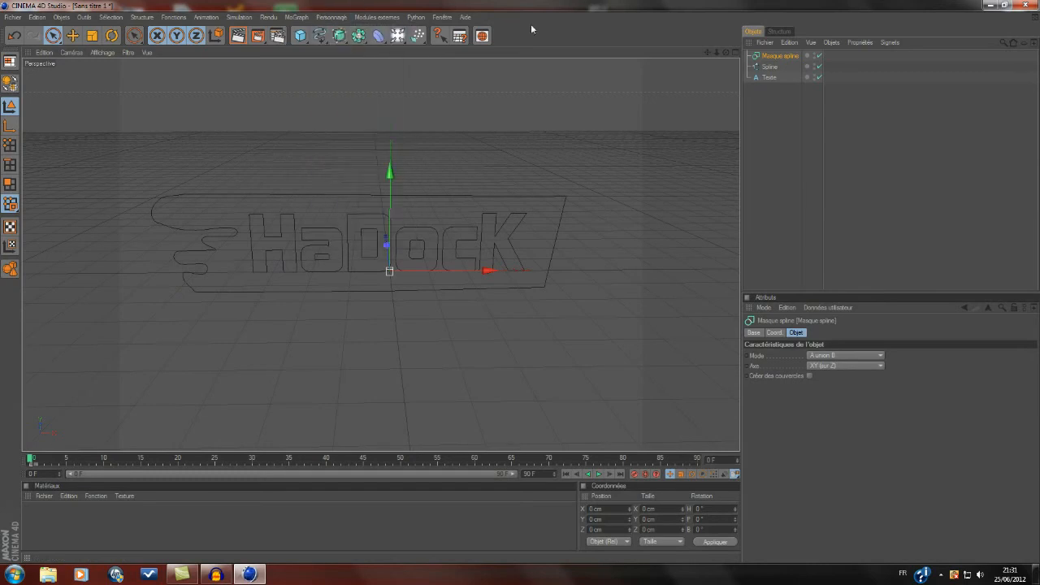
Nest the jagged spline and the text inside the Spline Mask, with the text as the first child.
click(772, 67)
drag(768, 79, 779, 54)
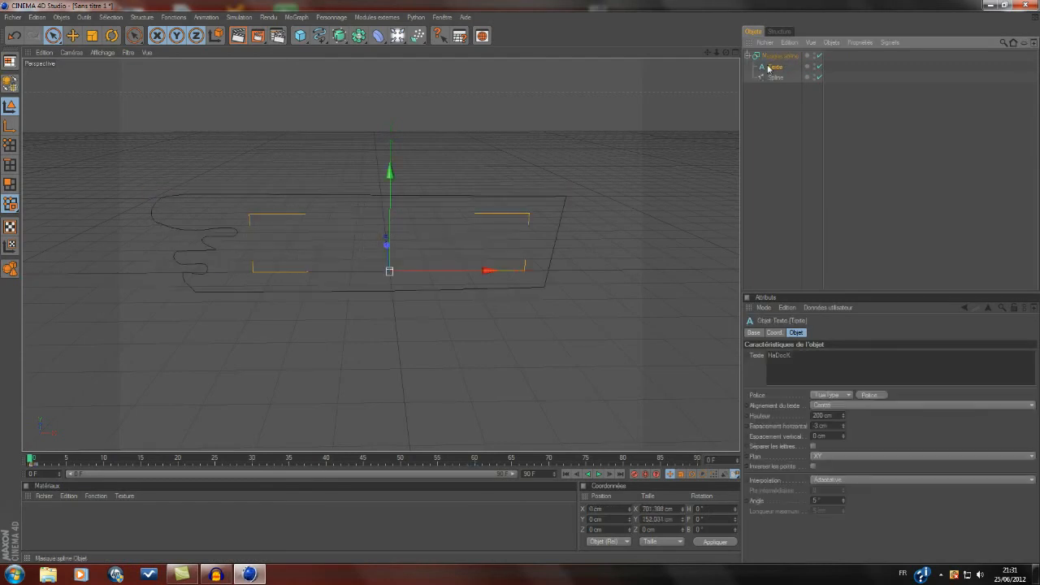
click(778, 56)
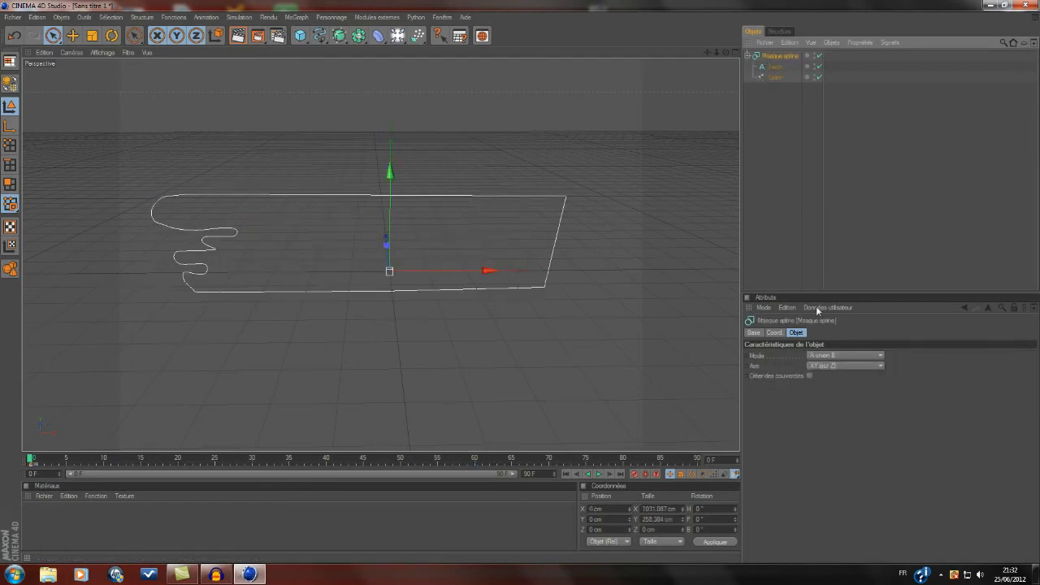
Set the Spline Mask's mode to A moins B and play the animation to check the text reveal.
click(599, 474)
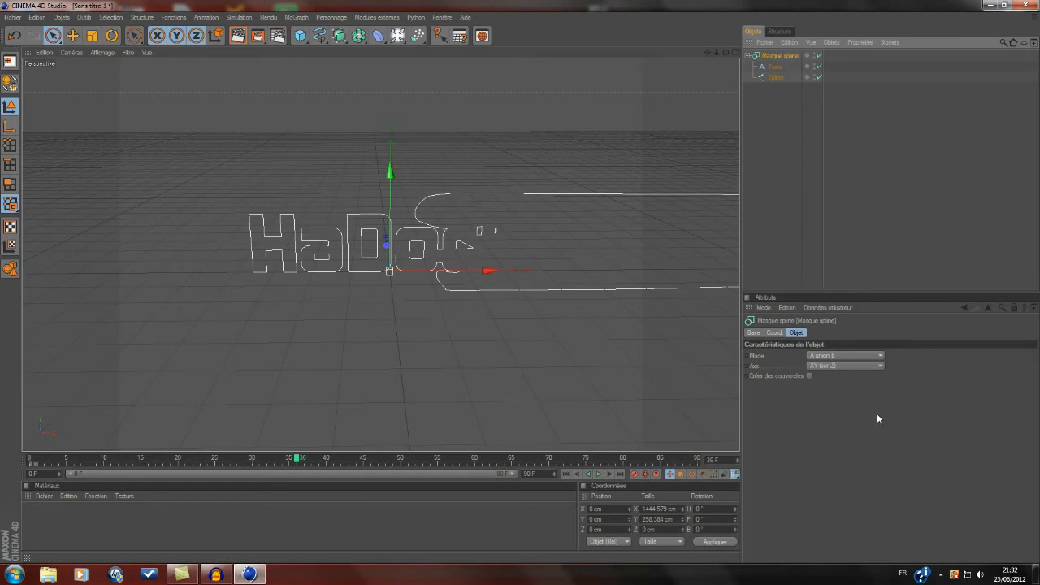
click(858, 356)
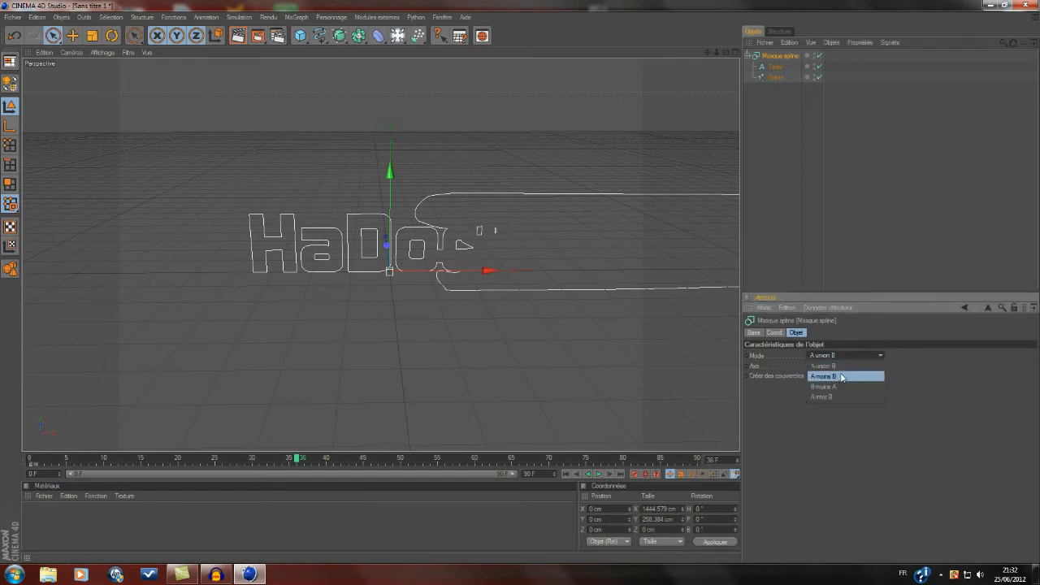
click(837, 374)
click(566, 473)
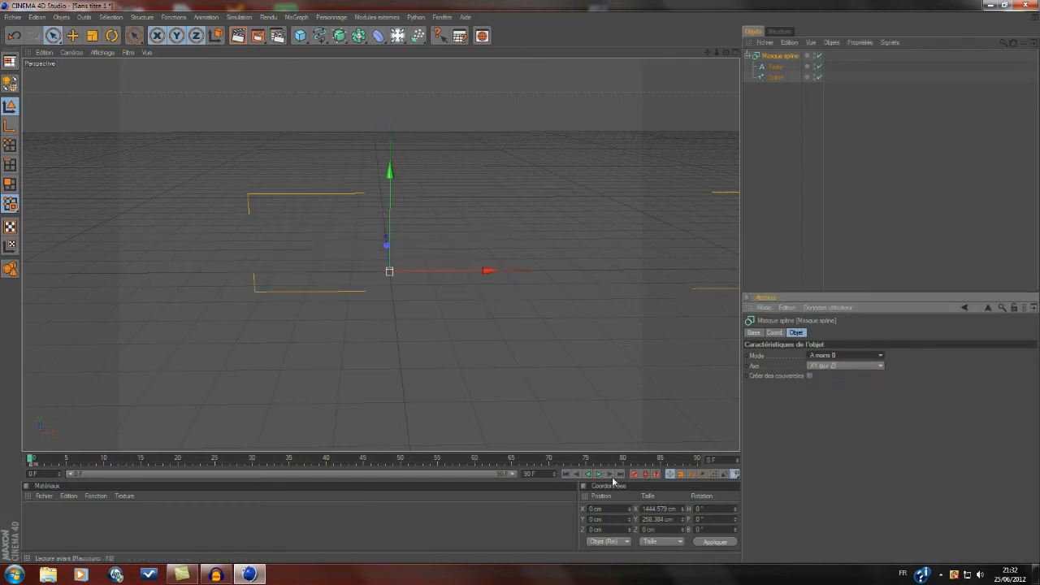
click(599, 474)
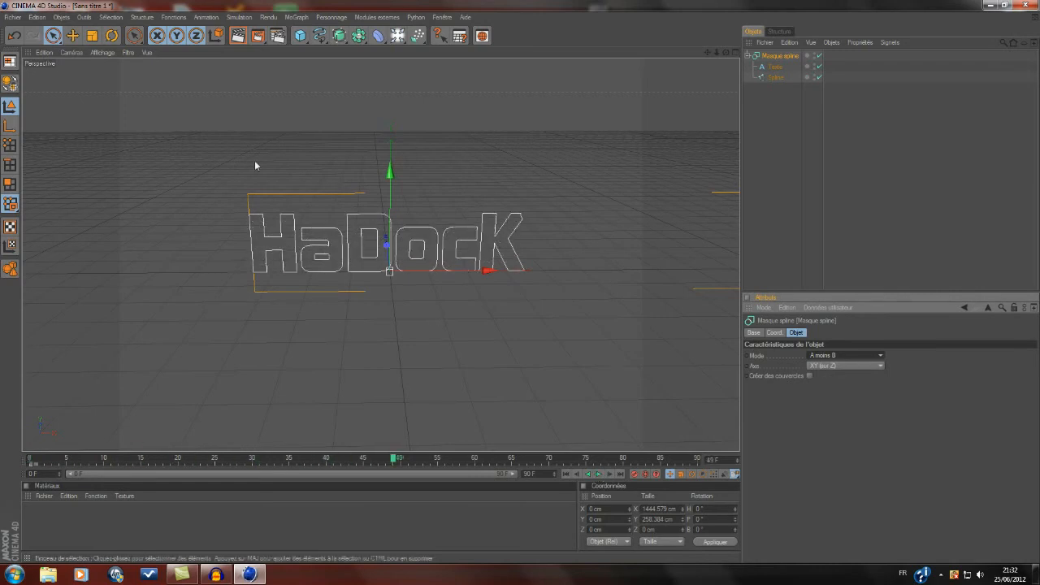
click(599, 474)
Add an Extrude NURBS object and nest the Spline Mask inside it.
alt+drag(575, 162, 571, 130)
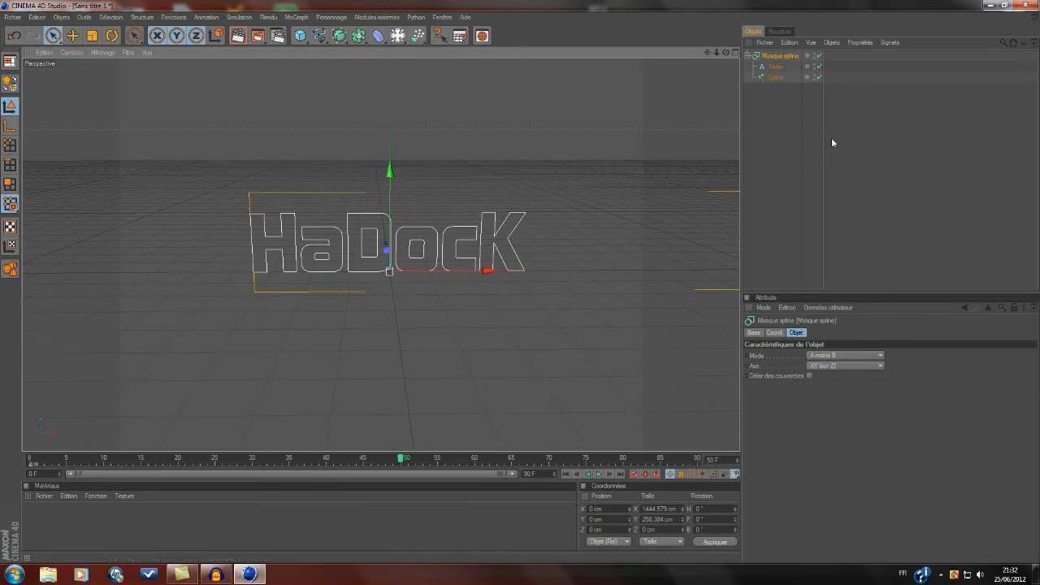
scroll(502, 146, down, 1)
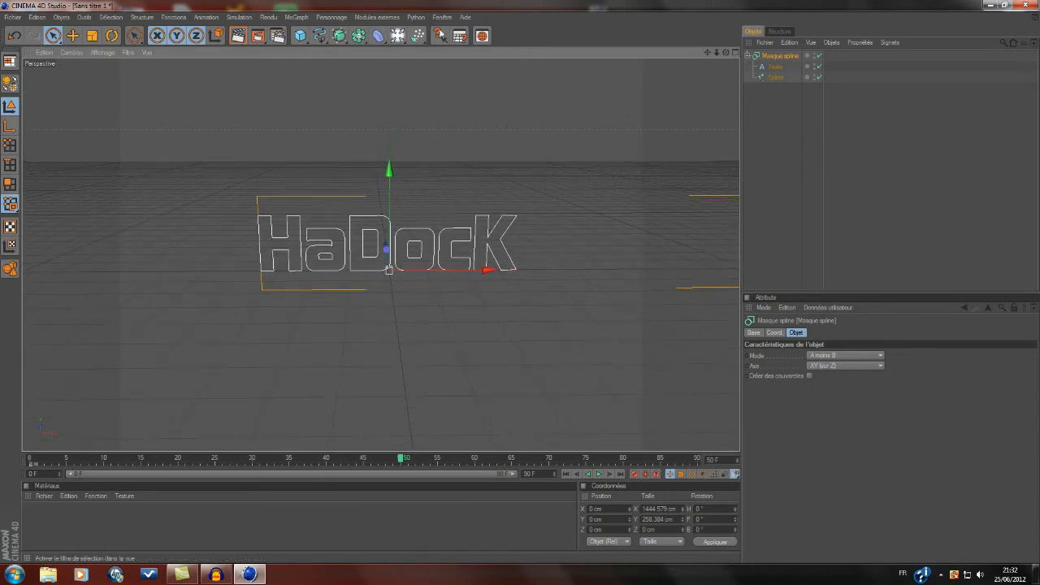
click(359, 35)
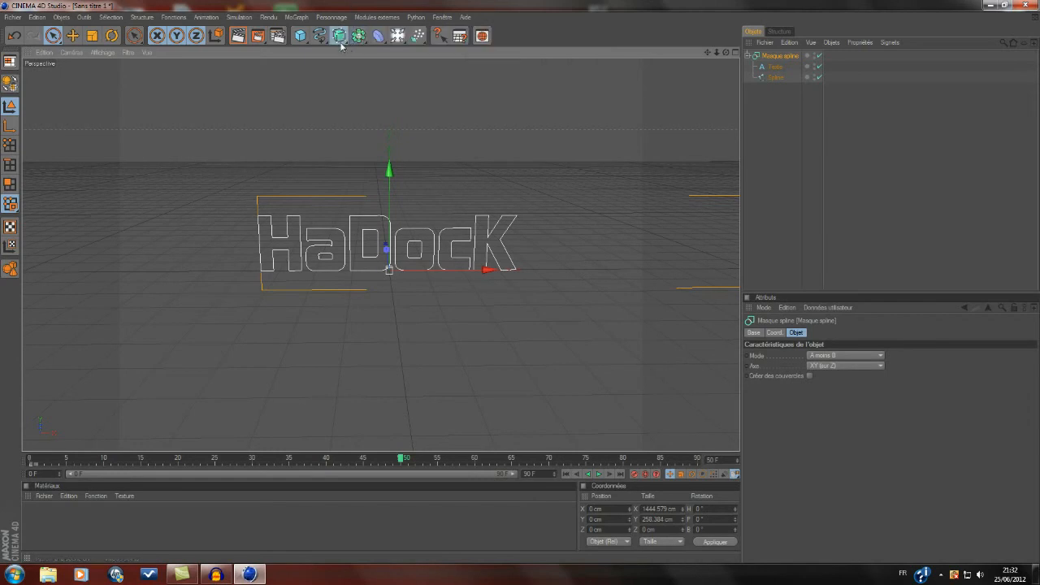
click(339, 35)
click(481, 55)
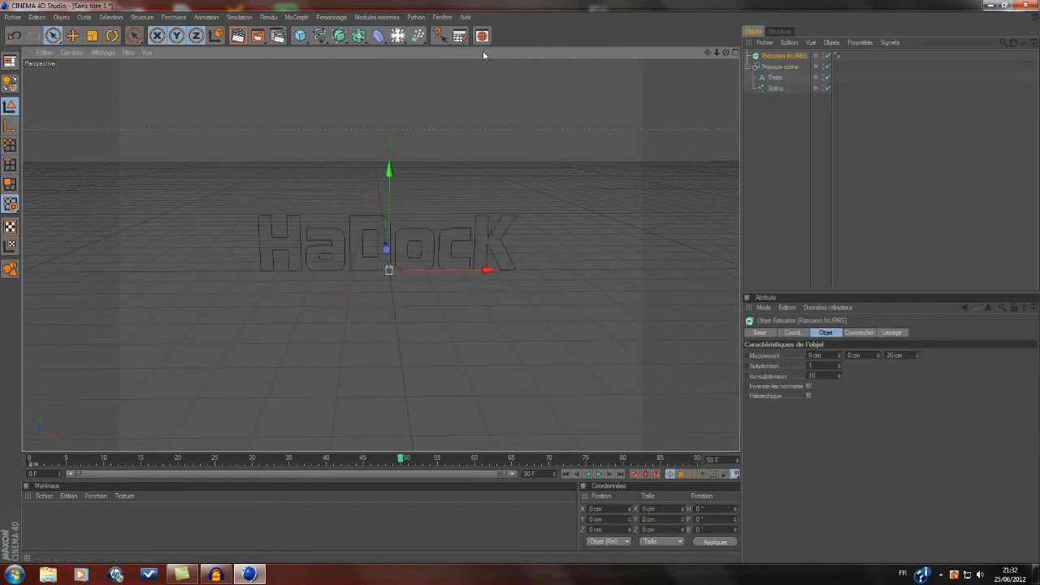
drag(784, 69, 785, 56)
click(782, 55)
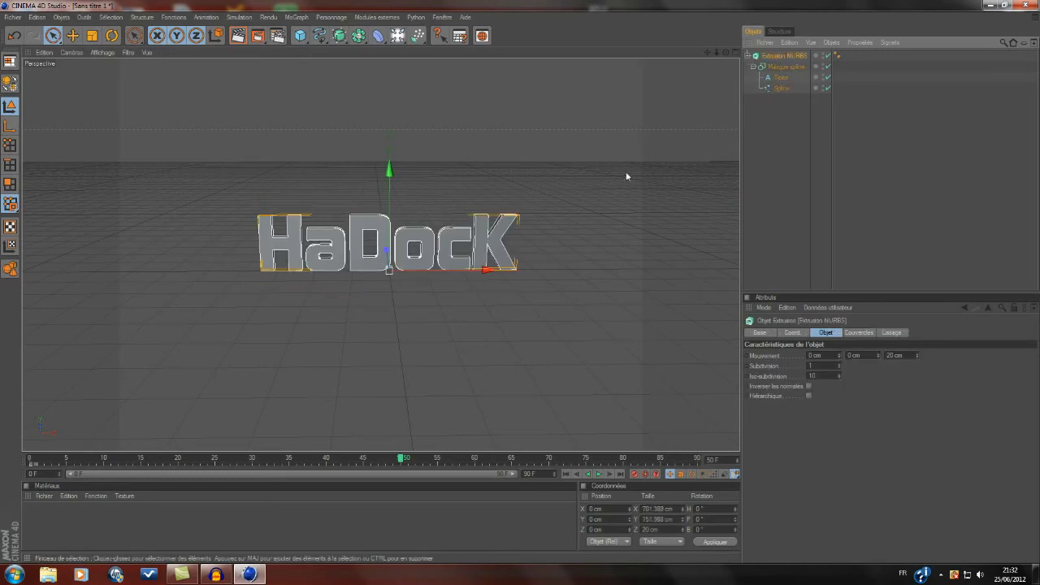
Set the Extrude NURBS depth along Z to 3 cm.
alt+drag(582, 207, 490, 183)
scroll(582, 207, up, 3)
scroll(582, 210, up, 1)
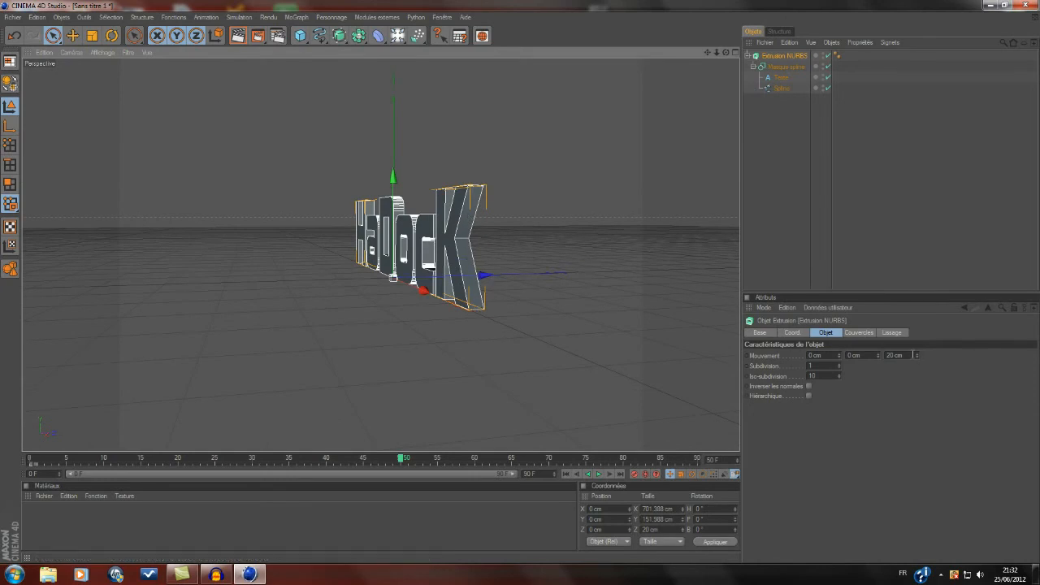
drag(904, 355, 862, 355)
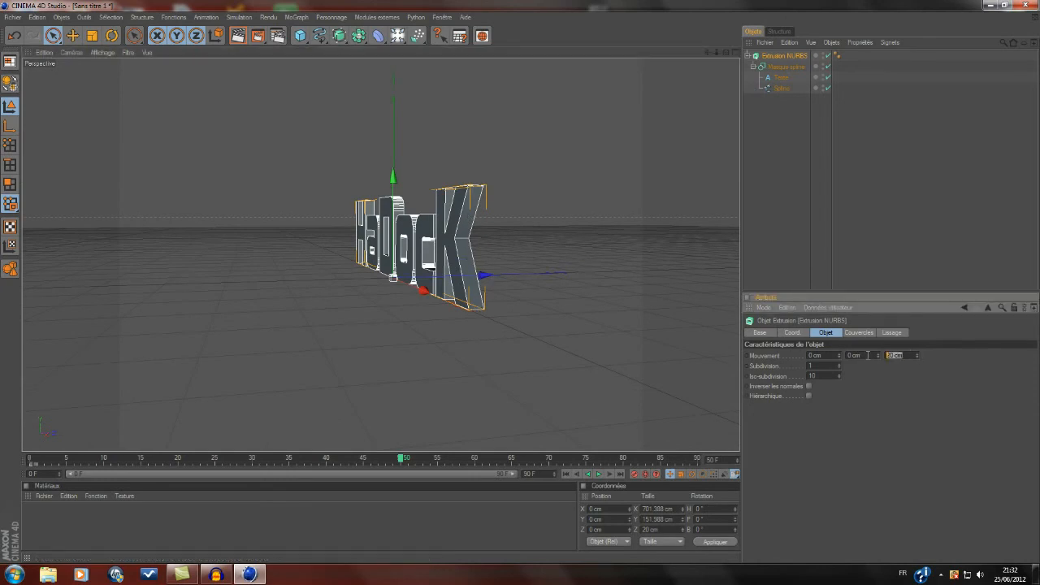
text(1)
click(896, 391)
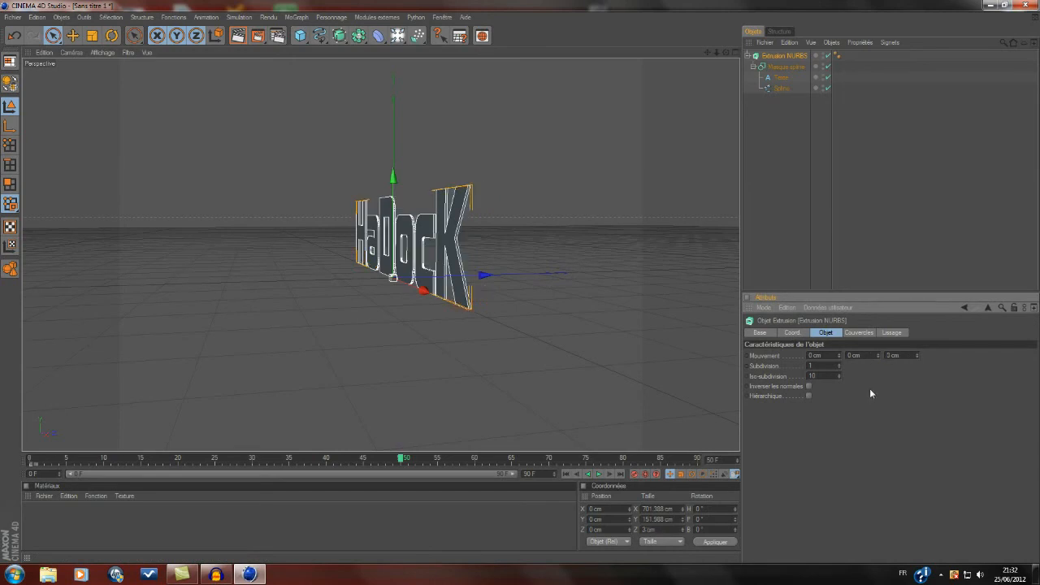
Set both the start and end caps of the extrusion to Couvercle et biseau.
alt+drag(536, 309, 667, 301)
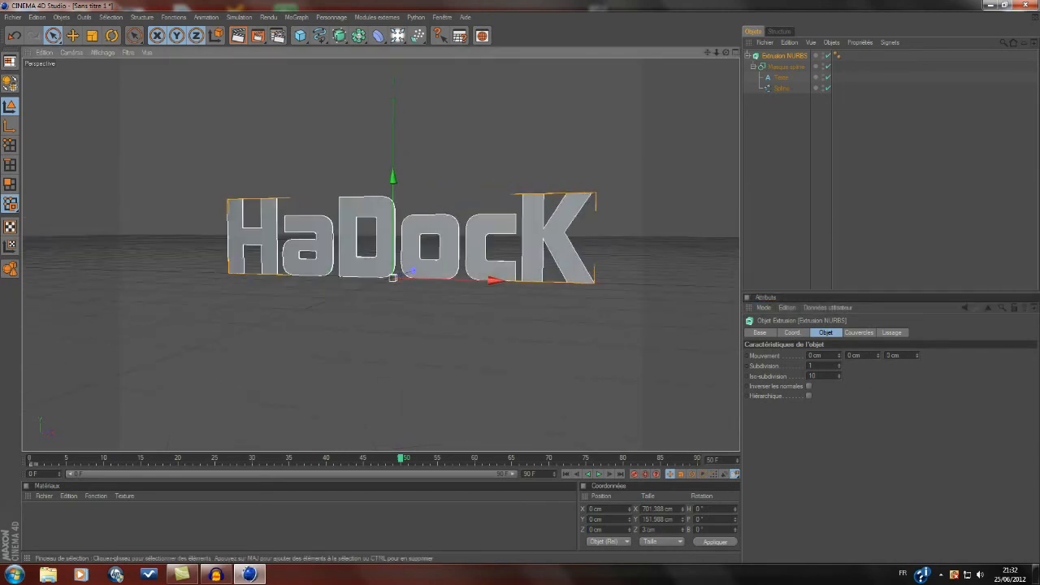
click(858, 332)
click(860, 355)
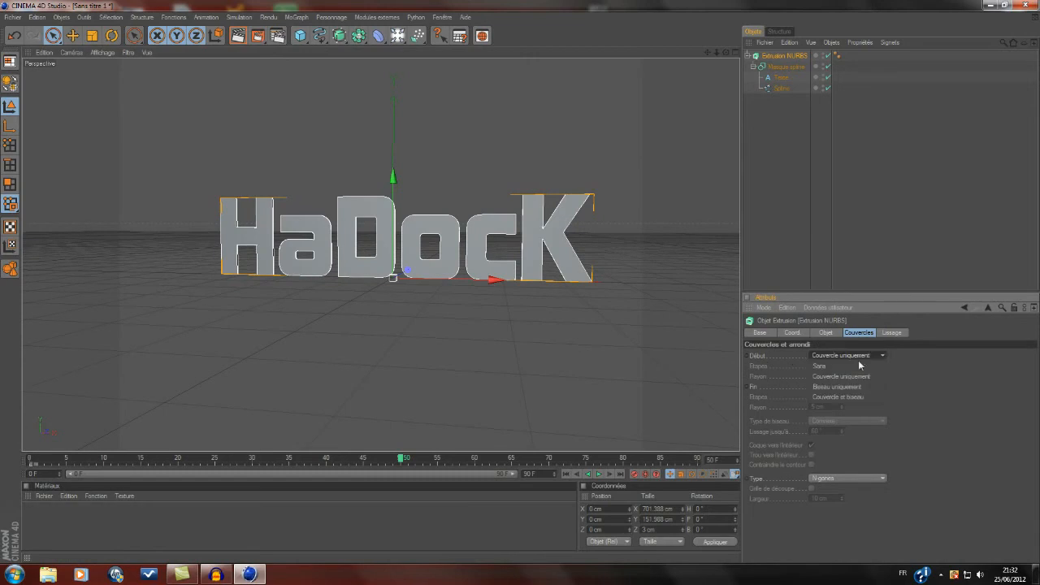
click(842, 397)
click(846, 387)
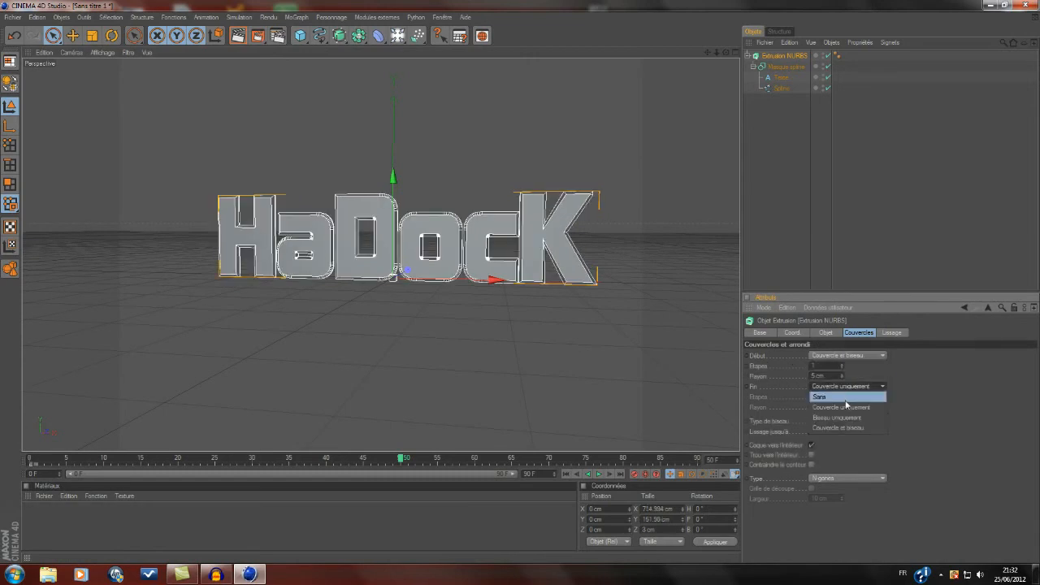
click(842, 429)
Give the start and end bevels of the extrusion 3 steps and a 2 cm radius each.
click(836, 367)
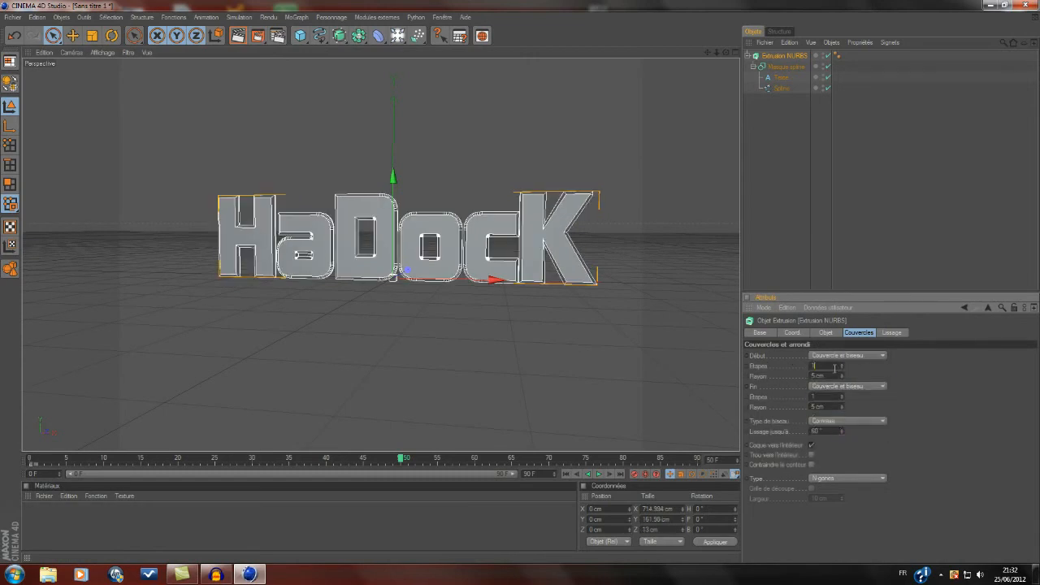
text(3)
click(795, 396)
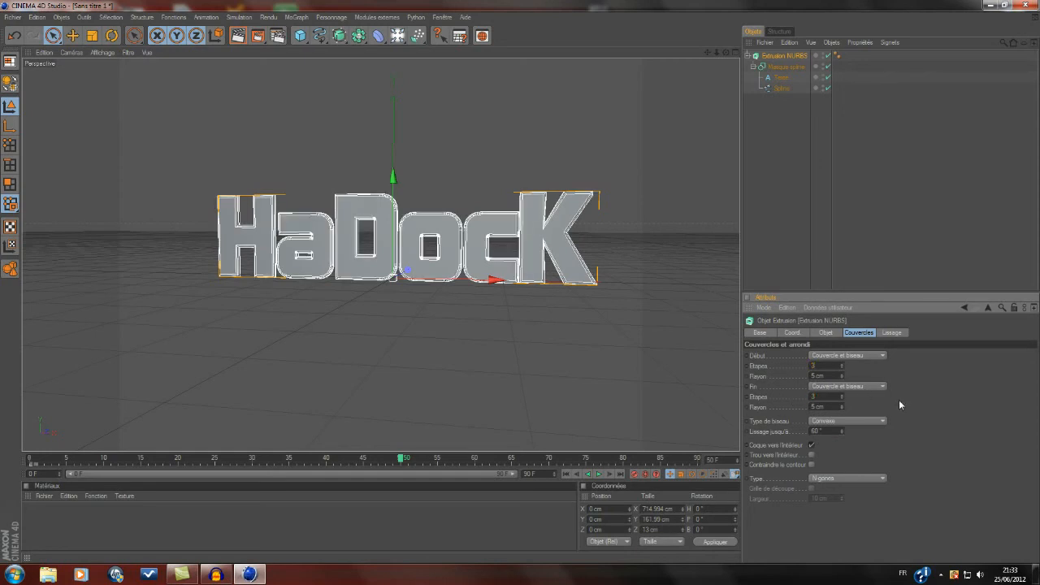
drag(827, 377, 777, 375)
text(3)
key(Return)
drag(829, 407, 804, 411)
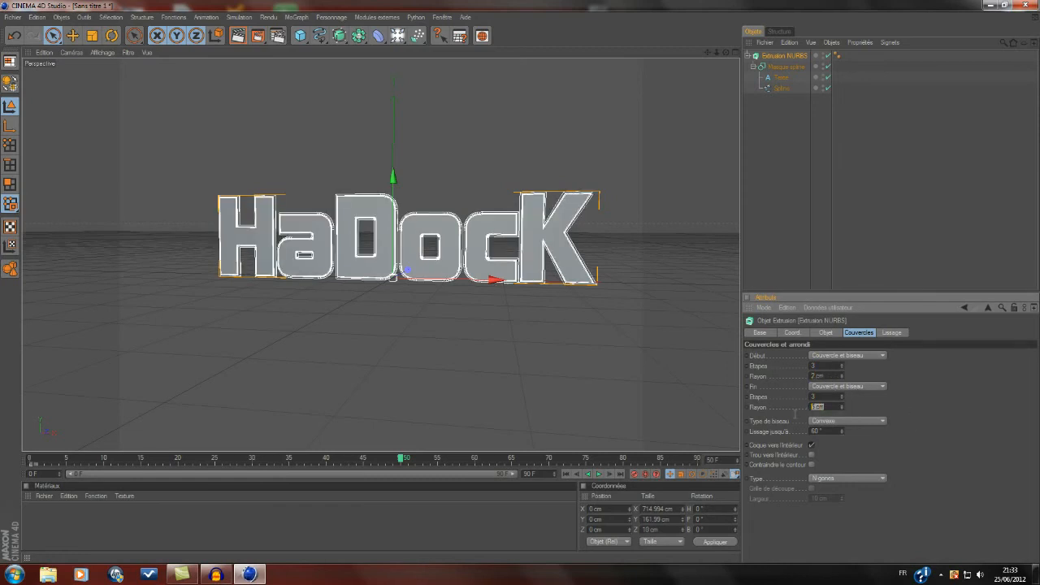
text(2)
key(Return)
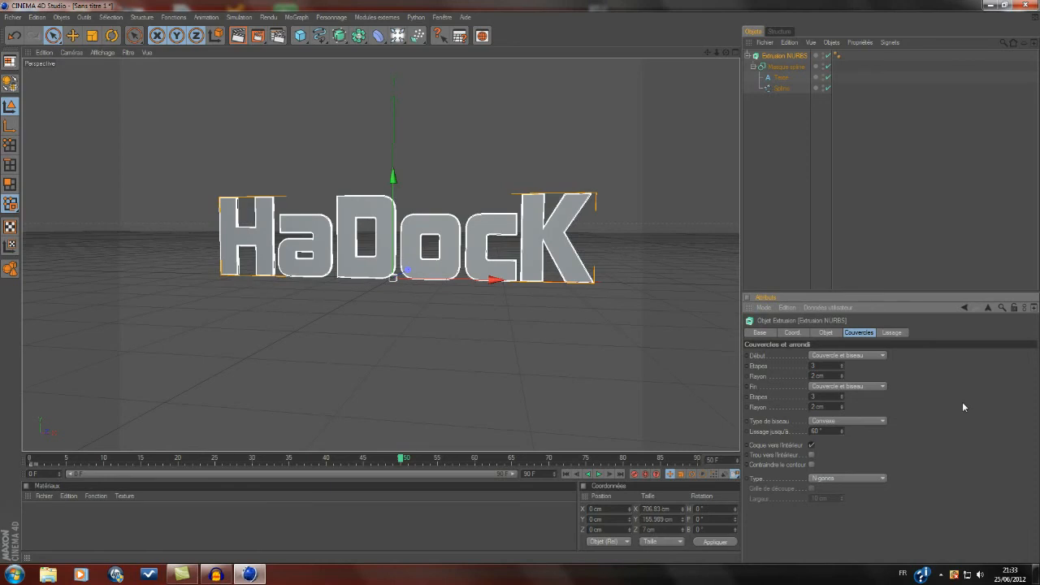
Examine the beveled HaDocK extrusion from the side and from the front.
alt+drag(467, 349, 300, 364)
scroll(469, 316, up, 4)
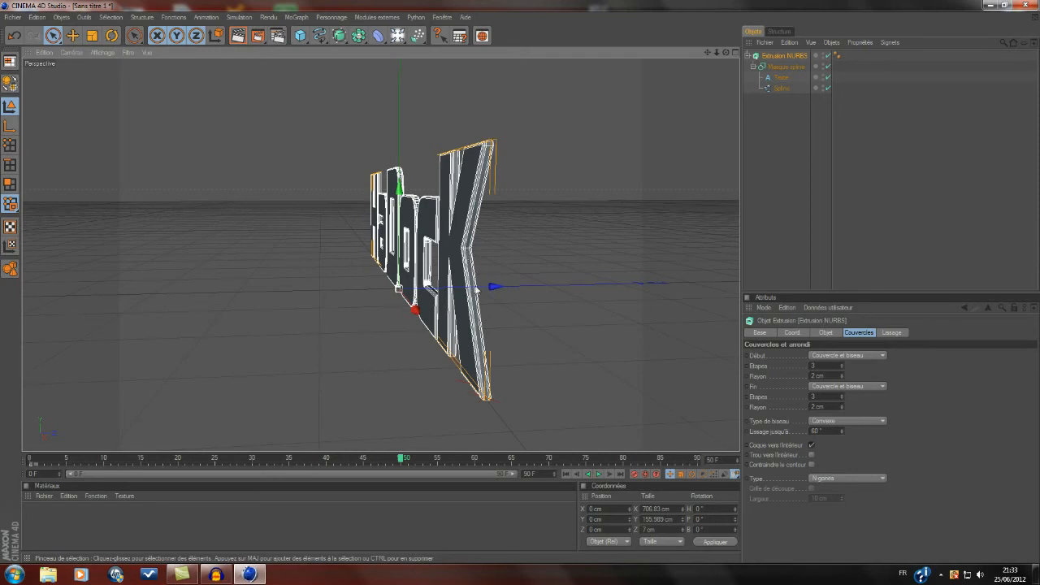
alt+drag(526, 370, 644, 170)
scroll(644, 169, down, 2)
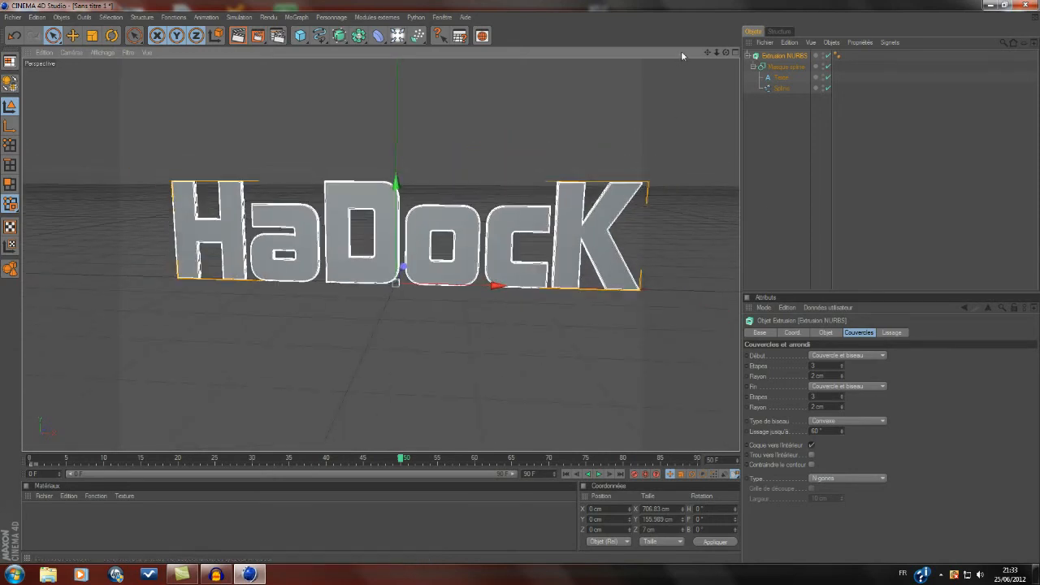
drag(706, 52, 601, 119)
scroll(602, 118, down, 2)
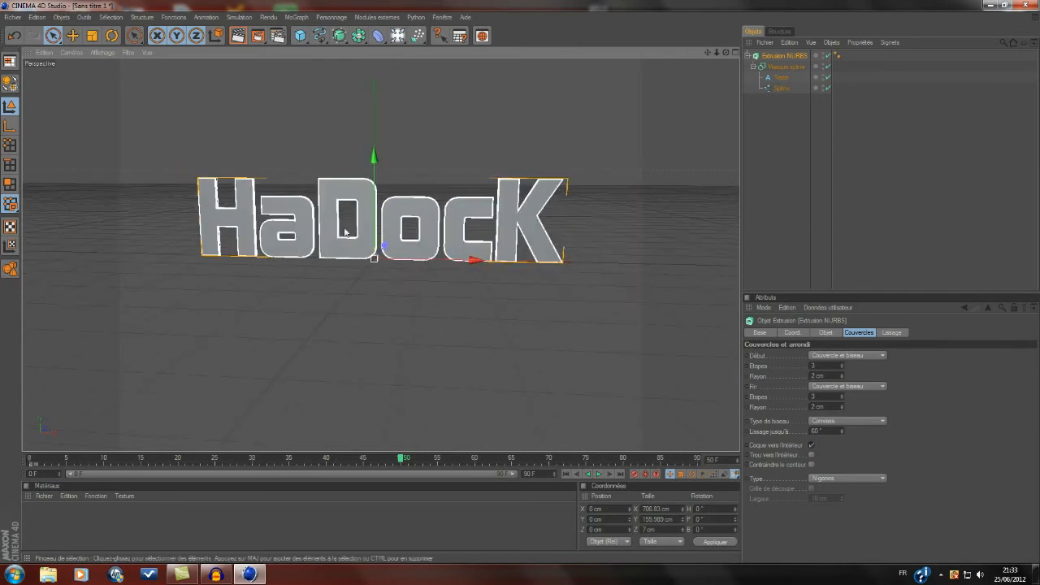
alt+drag(343, 216, 342, 224)
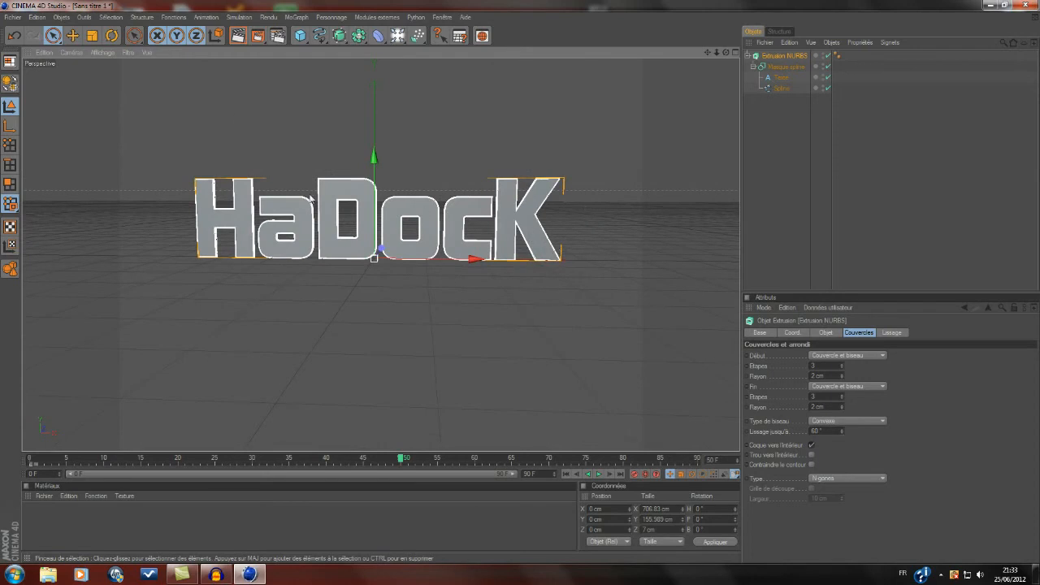
Add a MoGraph Cloner object and nest the Extrusion NURBS inside it.
click(297, 17)
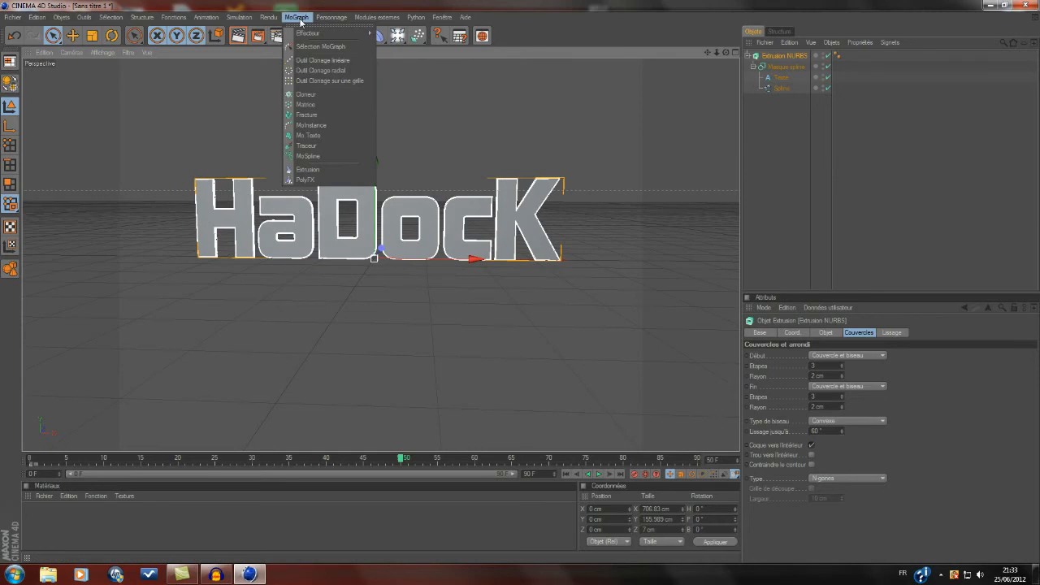
click(781, 58)
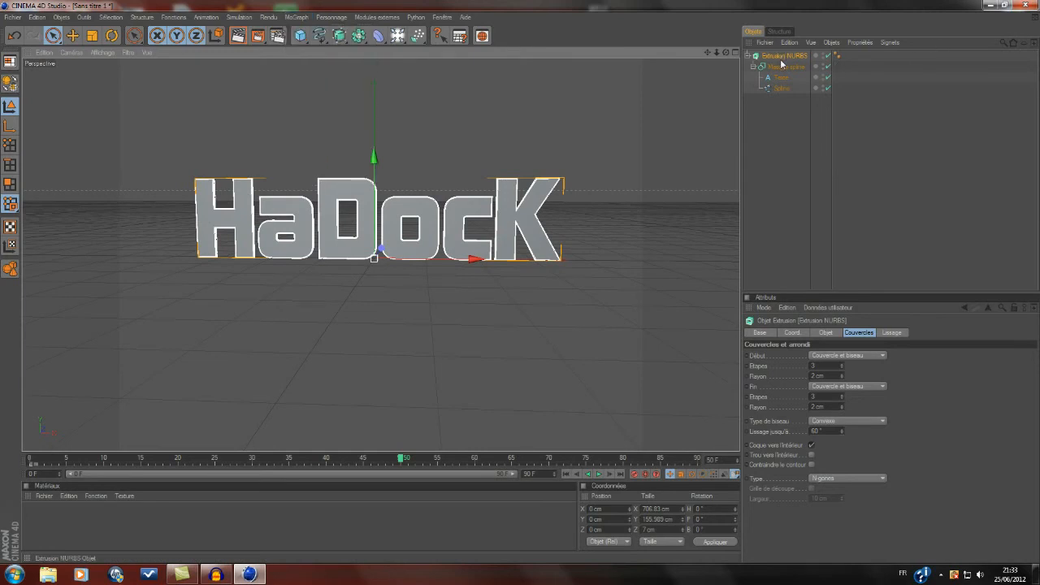
click(298, 18)
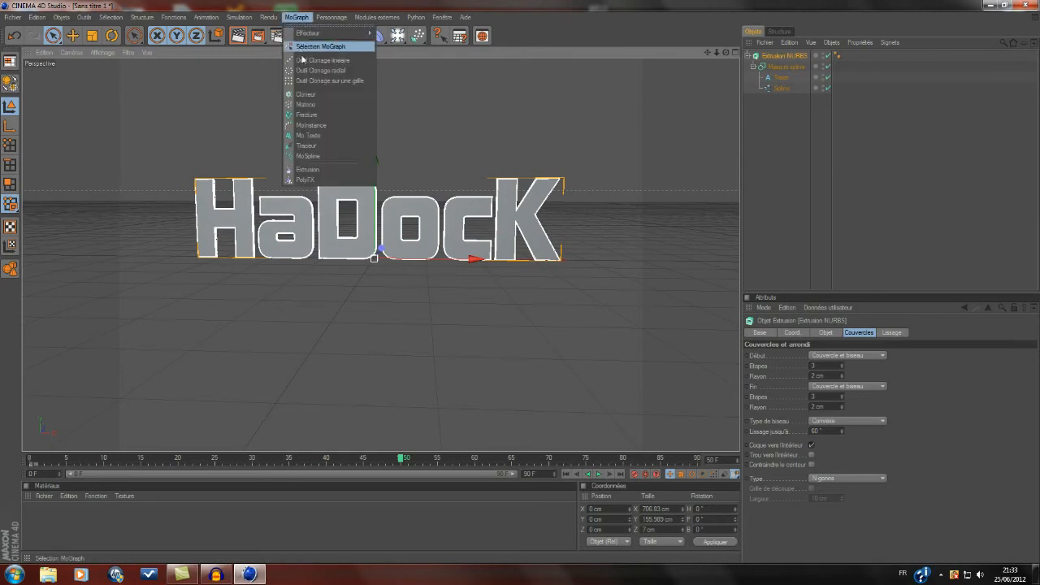
click(307, 95)
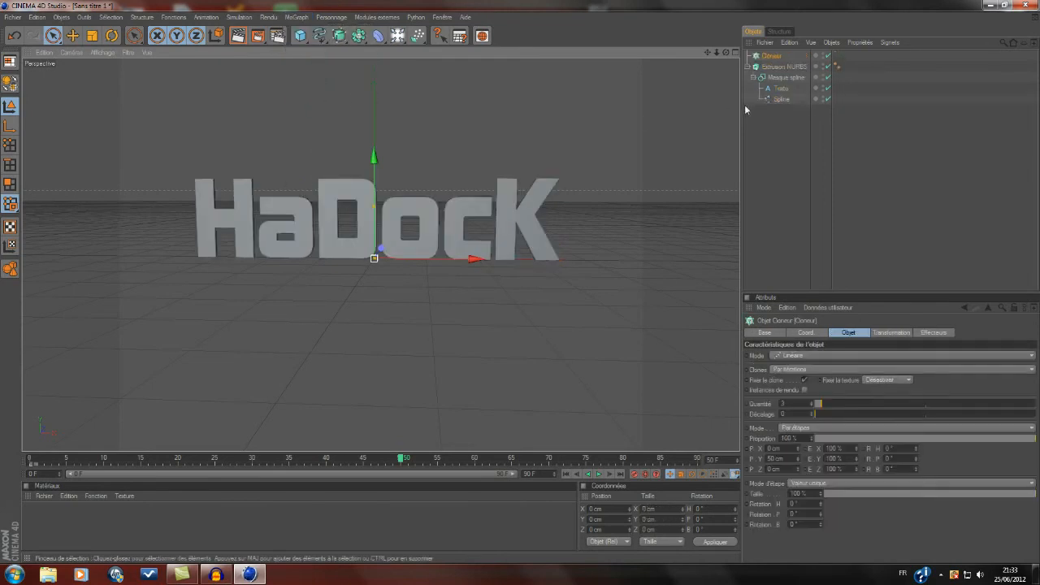
drag(782, 68, 778, 59)
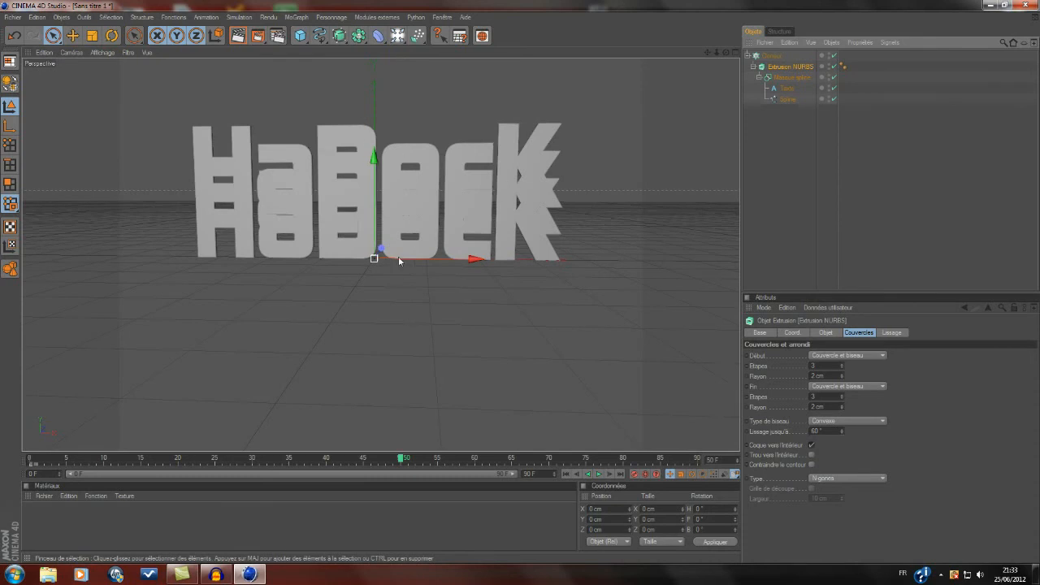
Set the Cloner's position offset along Y to 0 cm.
alt+drag(420, 317, 425, 263)
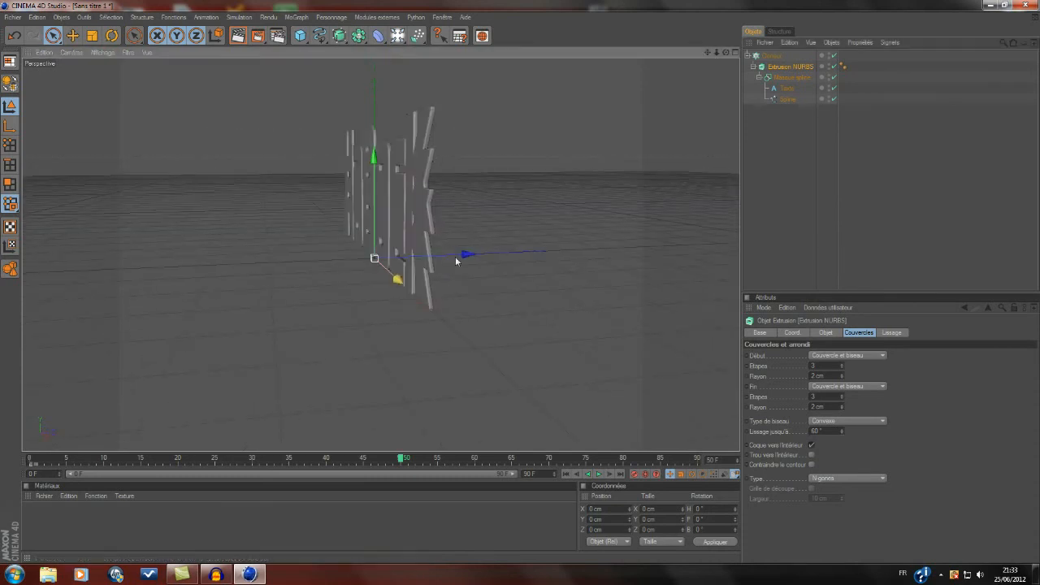
alt+drag(372, 351, 504, 349)
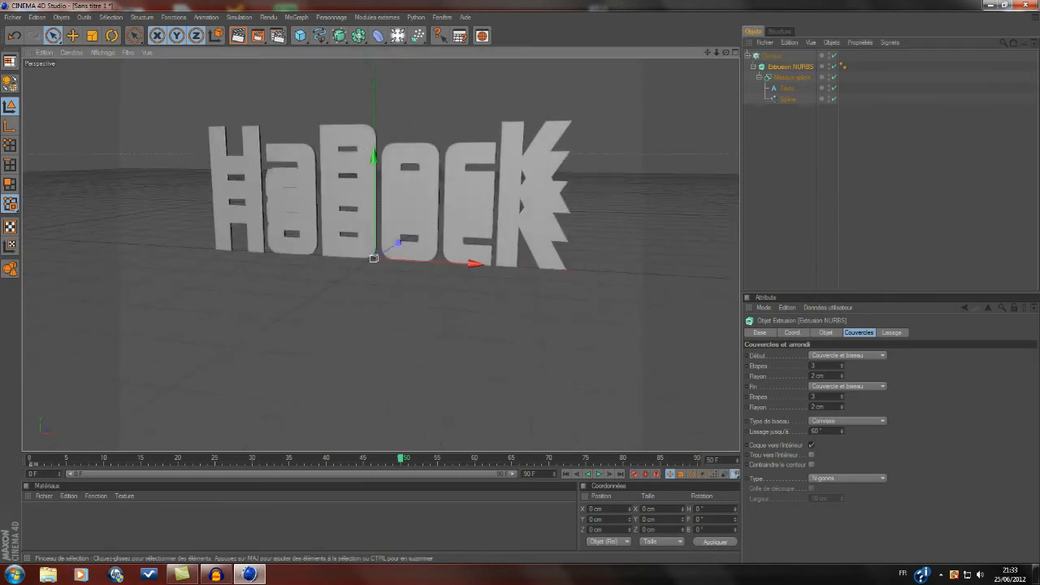
click(772, 56)
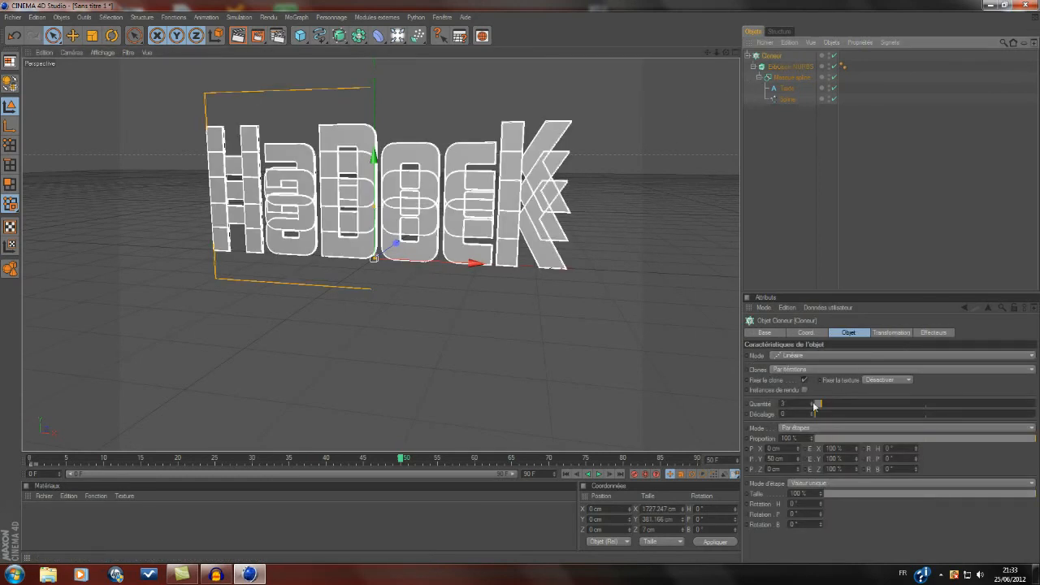
double_click(782, 459)
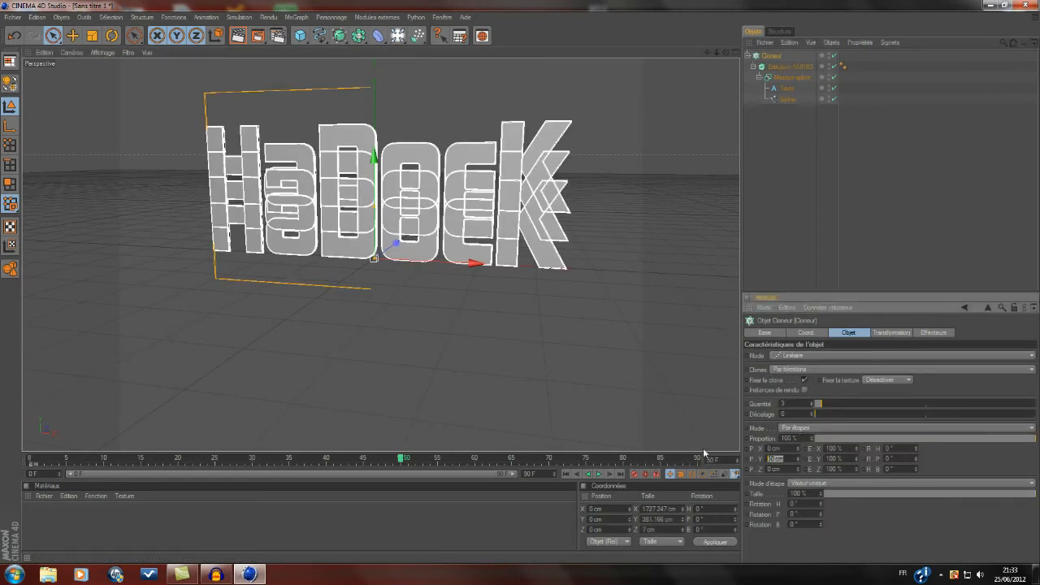
text(0)
key(Return)
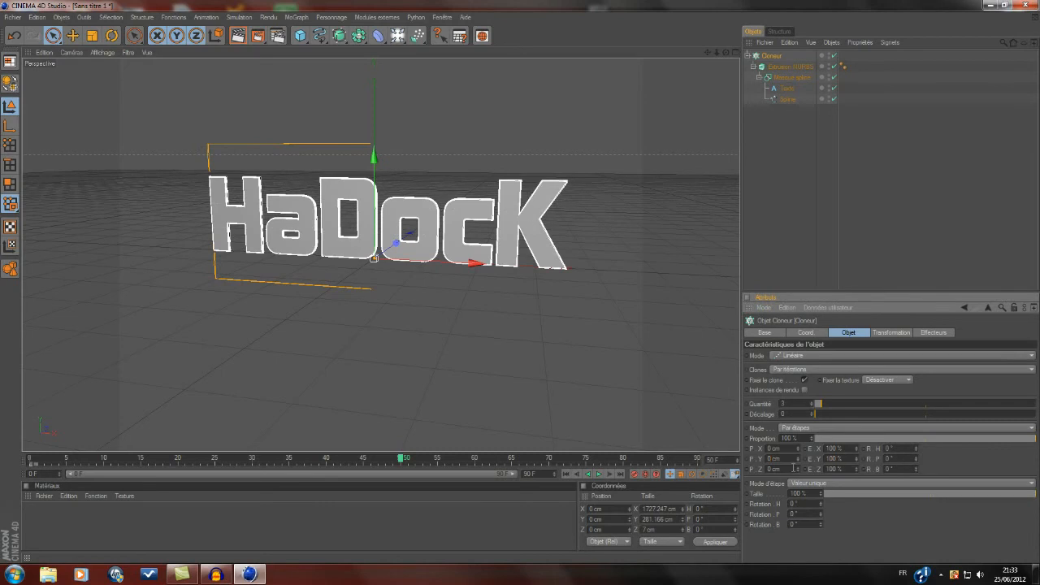
Set the Cloner's Z position offset to -7 cm and render the view to check the spacing of the layers.
alt+drag(677, 393, 494, 385)
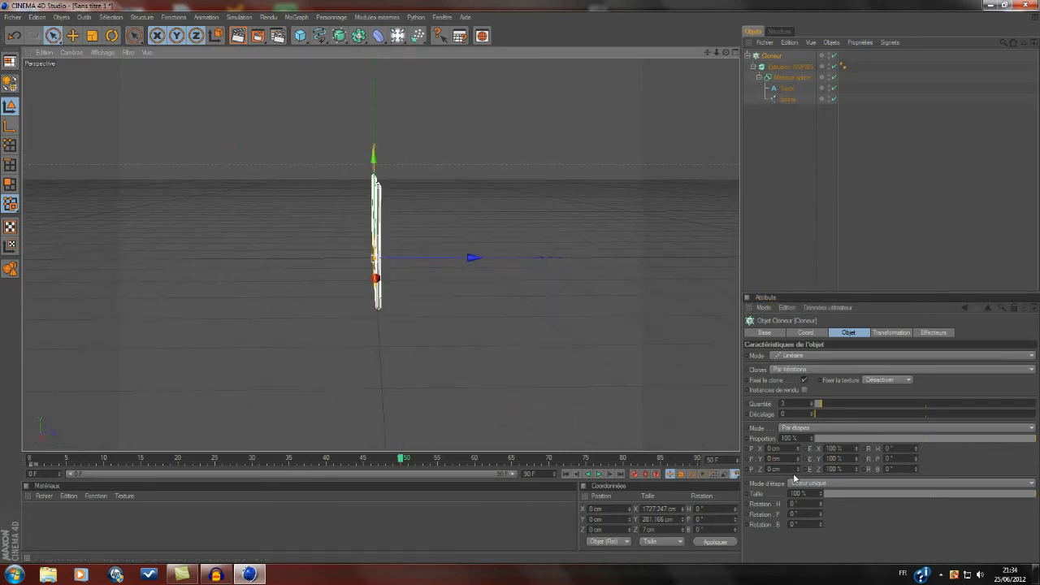
mouse_move(799, 470)
mouse_down()
mouse_move(804, 463)
mouse_move(798, 477)
mouse_up()
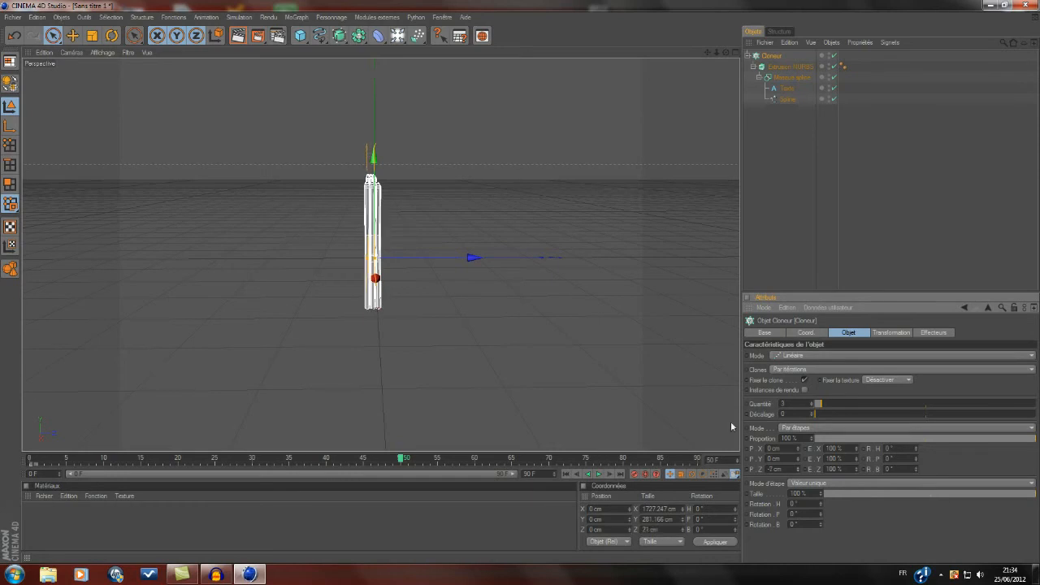
scroll(307, 83, up, 3)
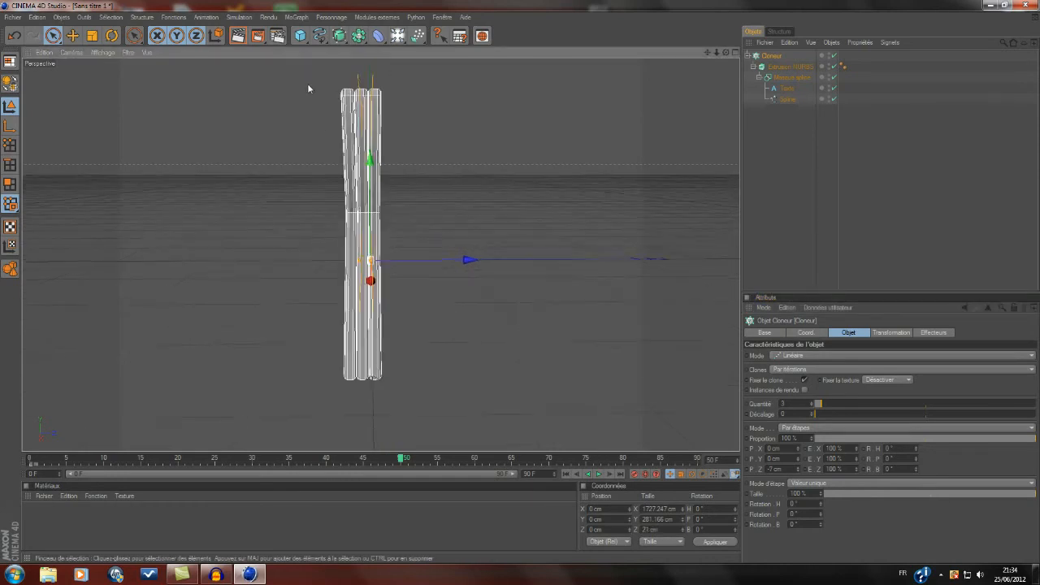
click(239, 36)
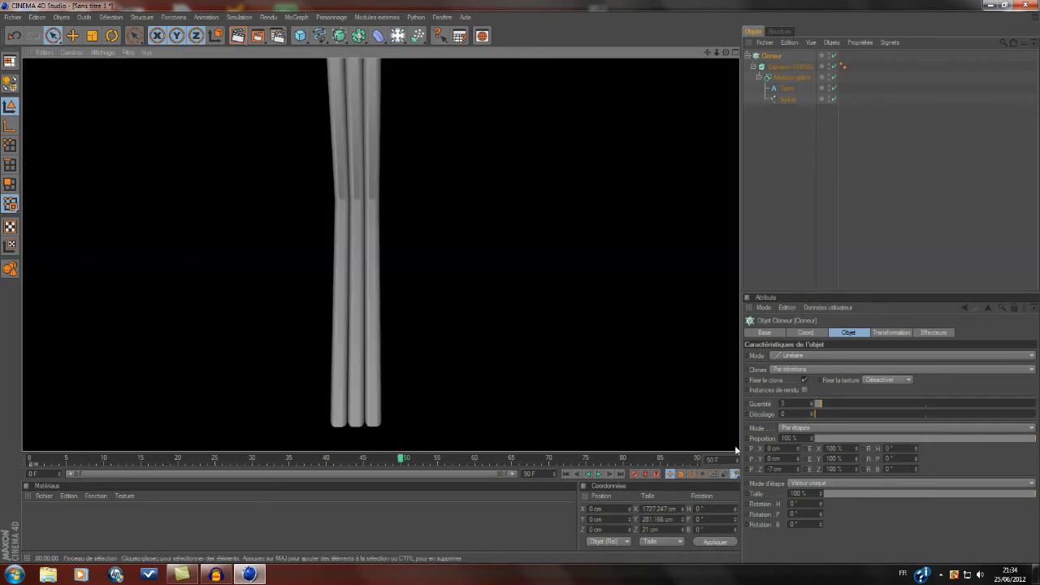
alt+drag(555, 240, 617, 242)
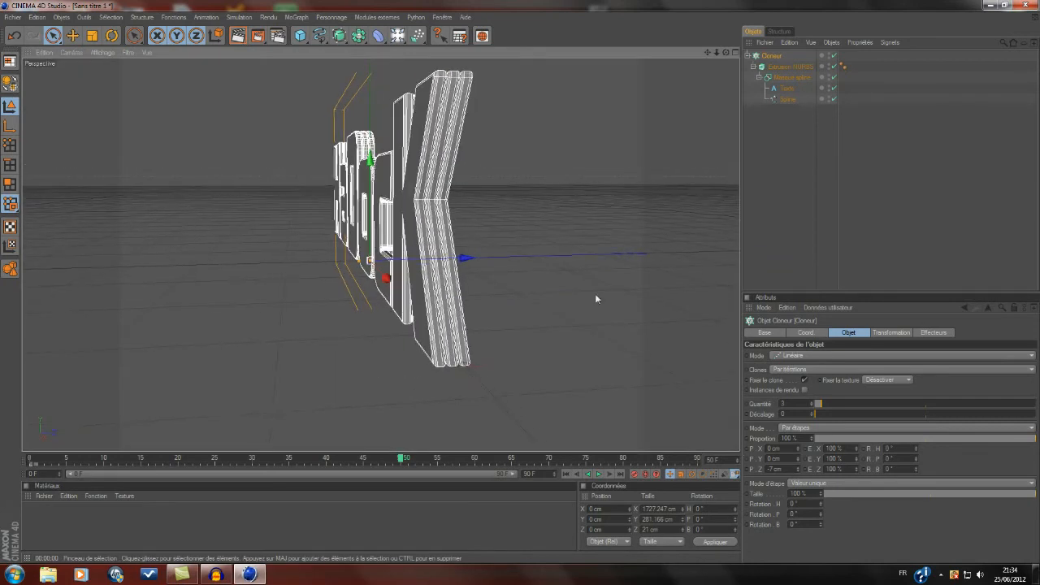
Set the Cloner's number of clones to 5.
drag(815, 404, 821, 404)
alt+drag(479, 195, 525, 148)
scroll(653, 189, down, 5)
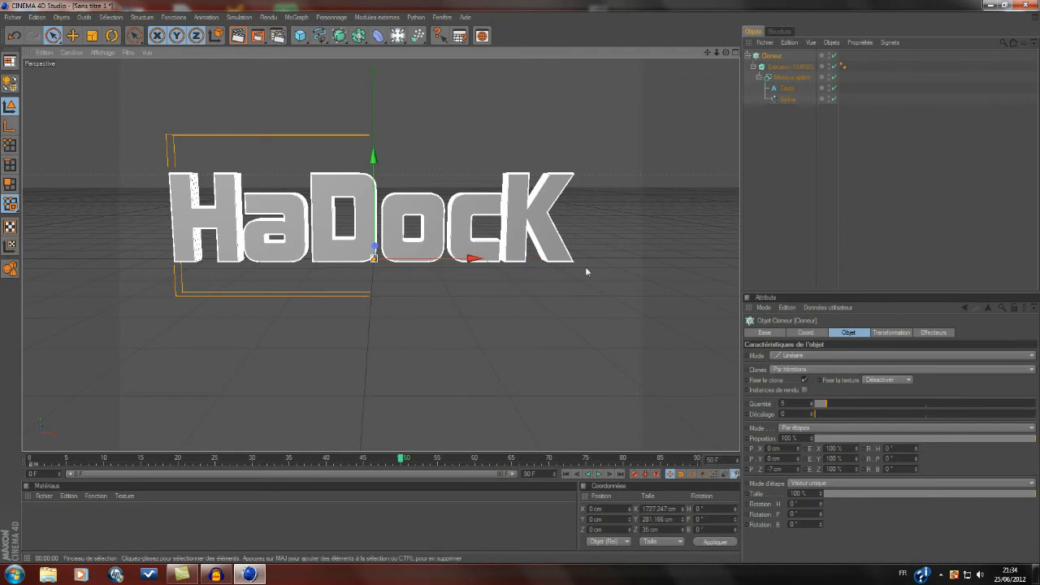
Apply a Step effector (Effecteur Etapes) to the Cloner.
click(297, 17)
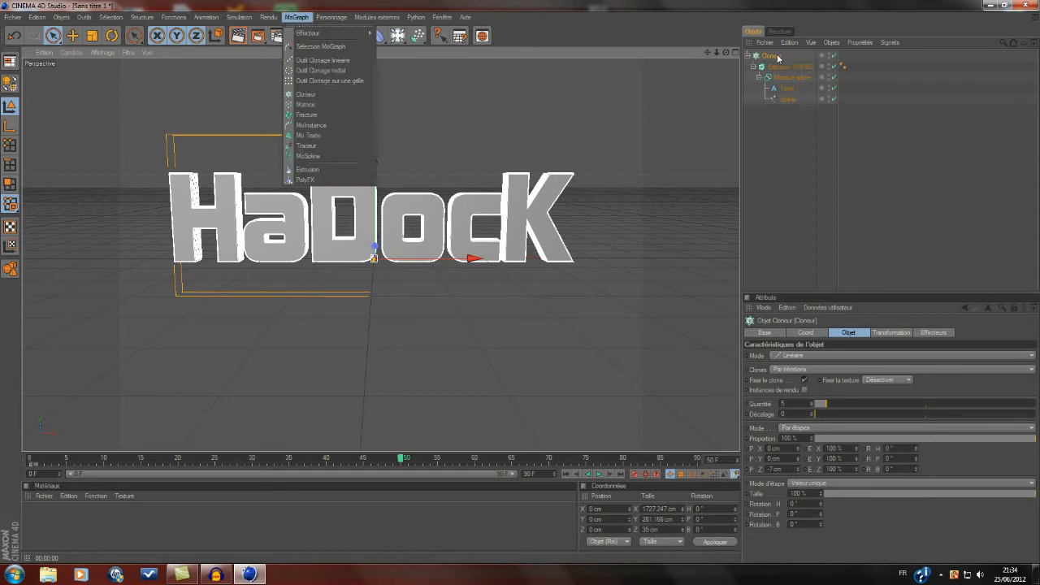
click(777, 57)
click(297, 17)
mouse_move(302, 33)
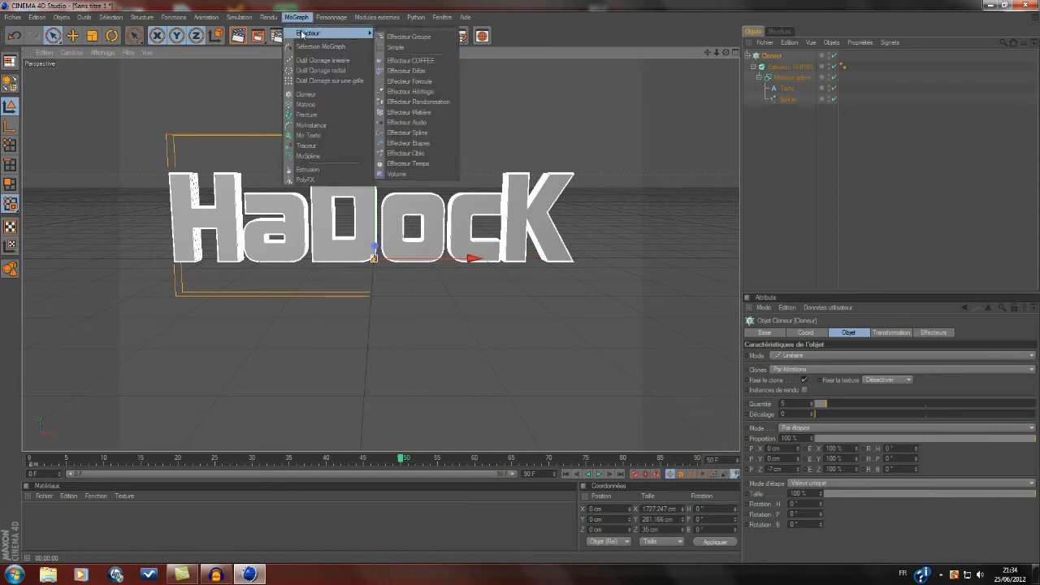
click(411, 144)
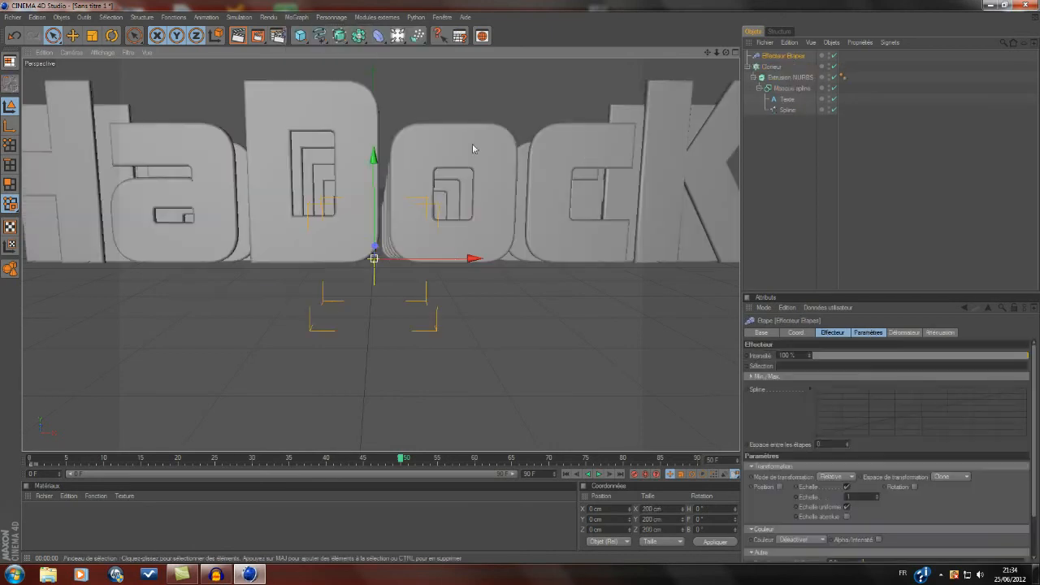
Turn off the scale transformation (Echelle) of the Step effector.
scroll(536, 151, down, 3)
scroll(508, 177, down, 2)
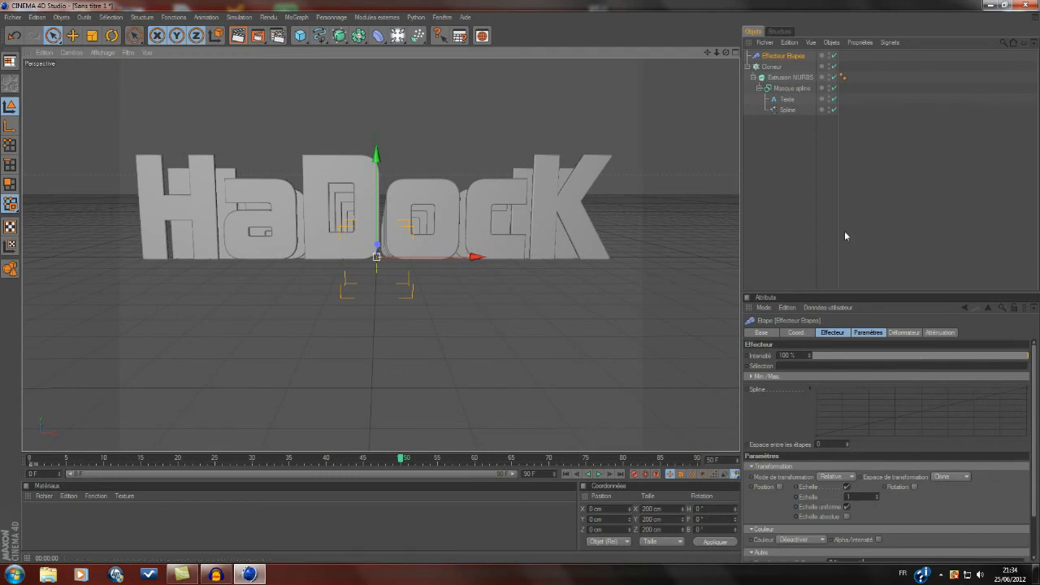
click(846, 487)
Set the Step effector's time offset (Décalage temporel) to 17 F.
scroll(459, 221, up, 1)
scroll(459, 222, up, 1)
alt+drag(520, 264, 478, 268)
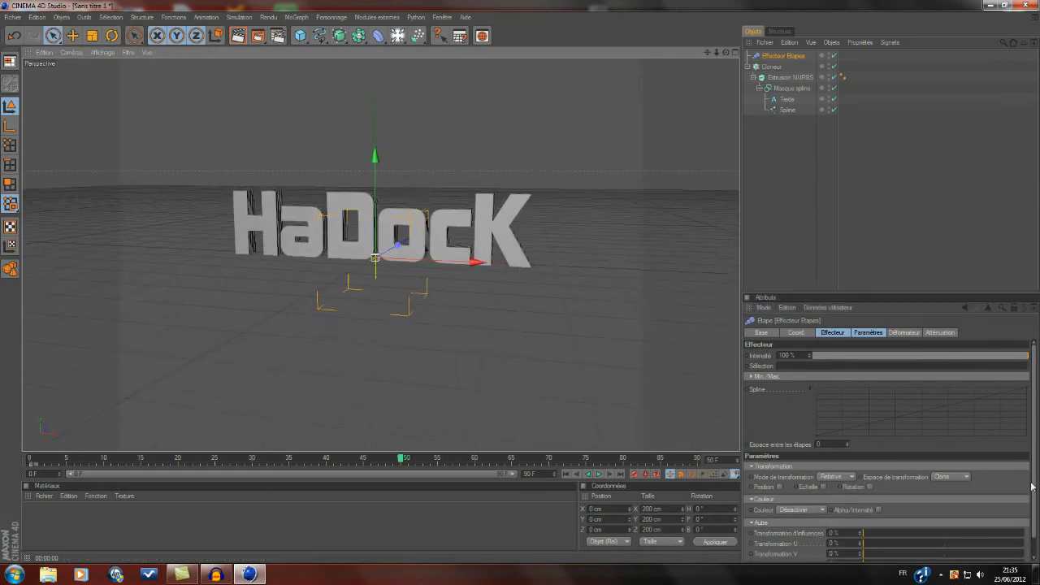
scroll(959, 520, down, 1)
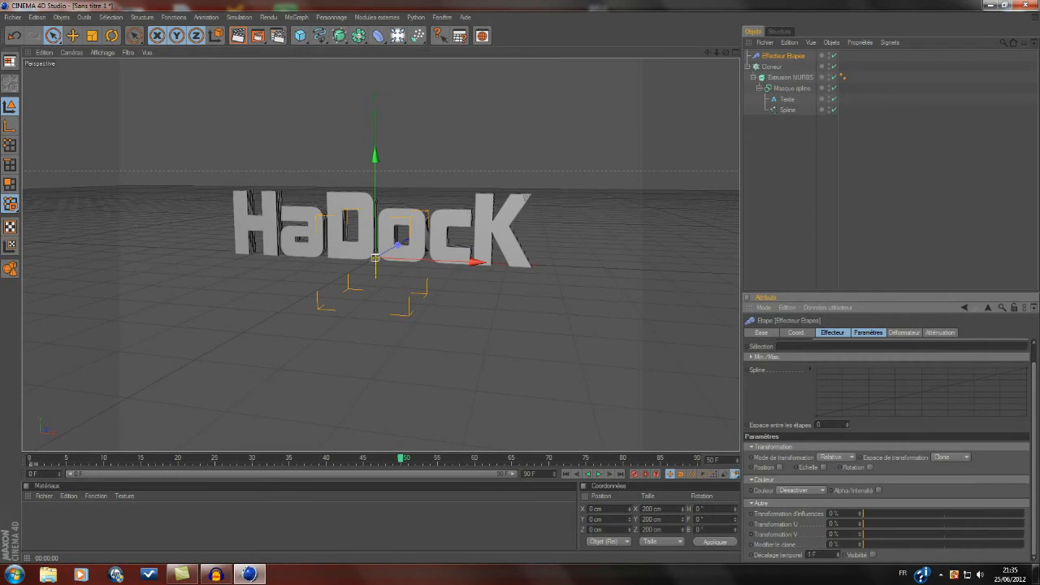
mouse_move(838, 555)
mouse_down()
mouse_move(838, 539)
mouse_move(837, 549)
mouse_up()
scroll(636, 378, up, 4)
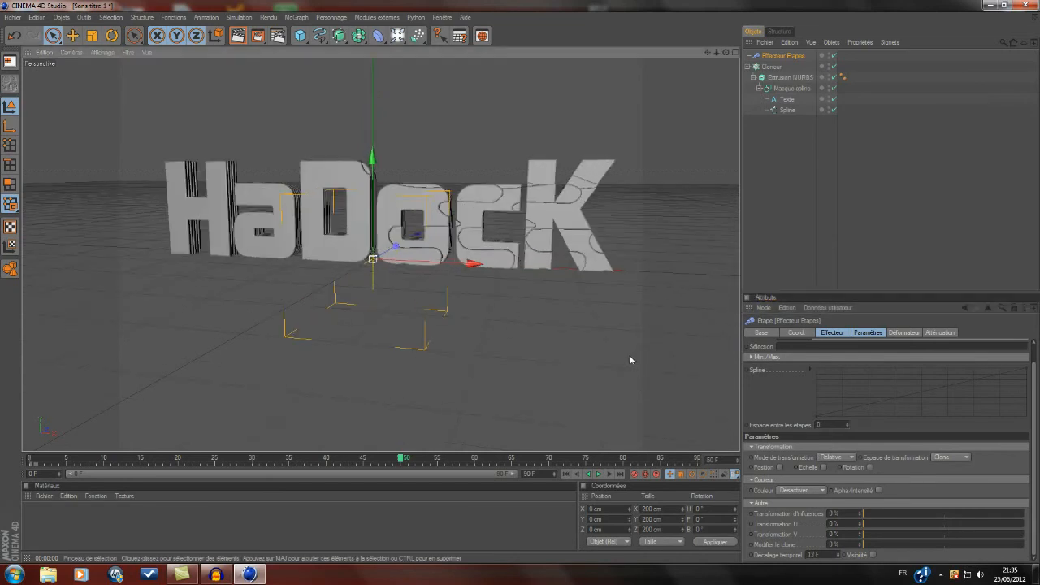
alt+drag(634, 377, 528, 410)
alt+drag(601, 316, 550, 330)
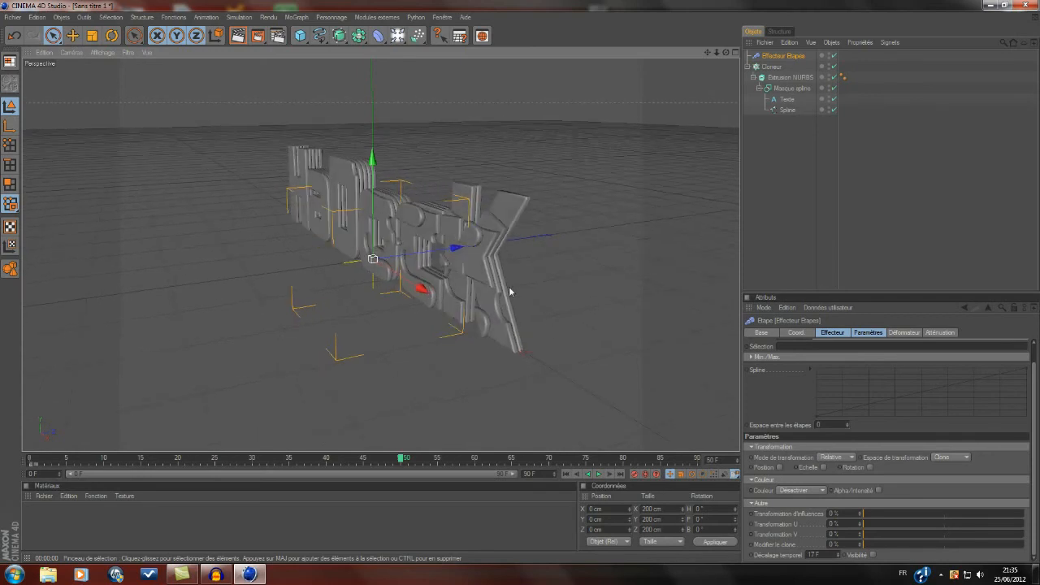
Move the animation to frame 53 and examine the staggered reveal of the letter layers.
drag(401, 460, 427, 425)
alt+drag(455, 349, 542, 328)
scroll(509, 305, down, 1)
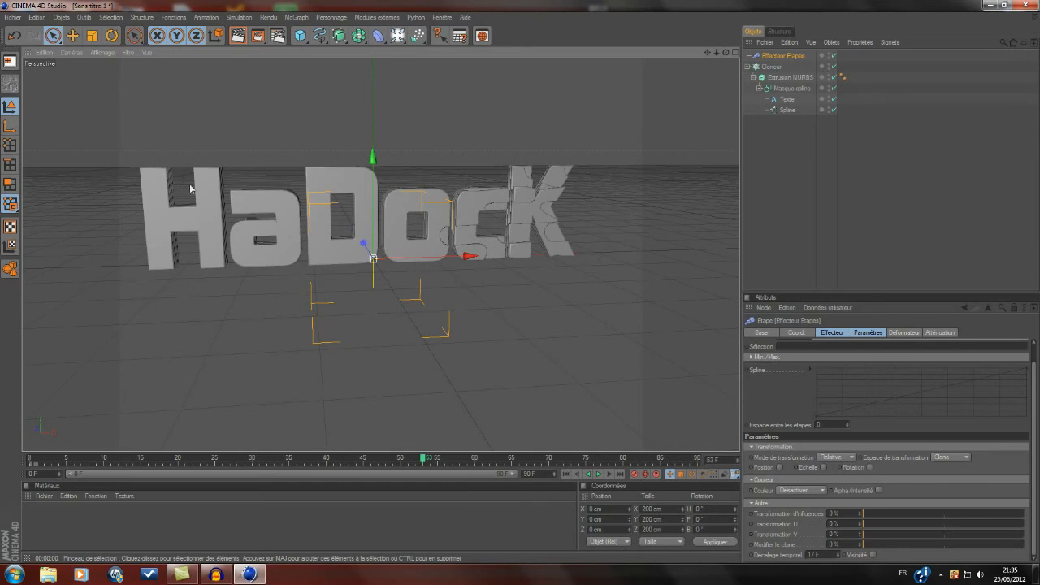
scroll(556, 308, down, 2)
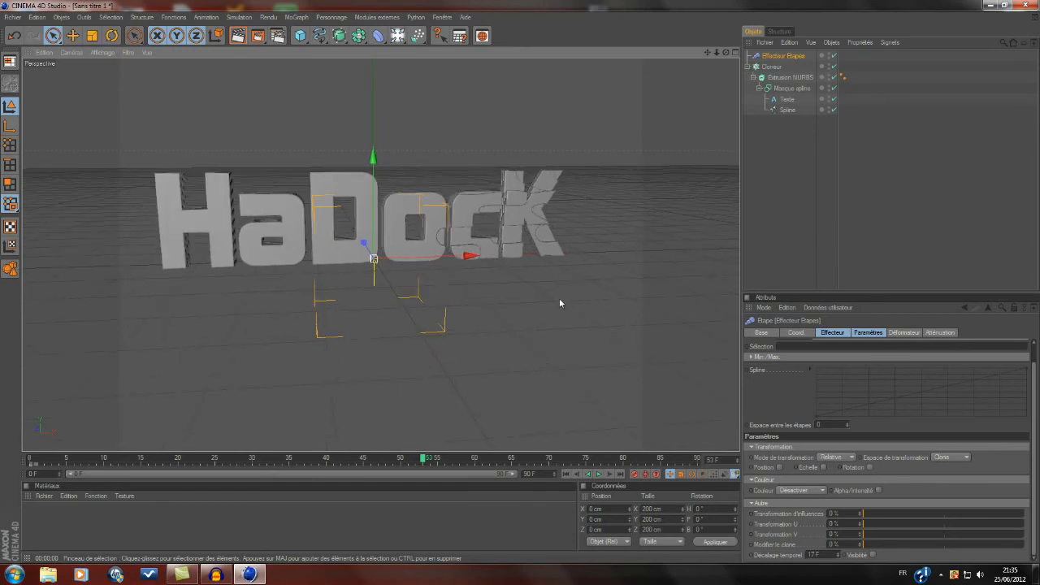
Copy the Extrusion NURBS with its spline mask from the Cloner and paste it as a separate top-level object.
click(772, 78)
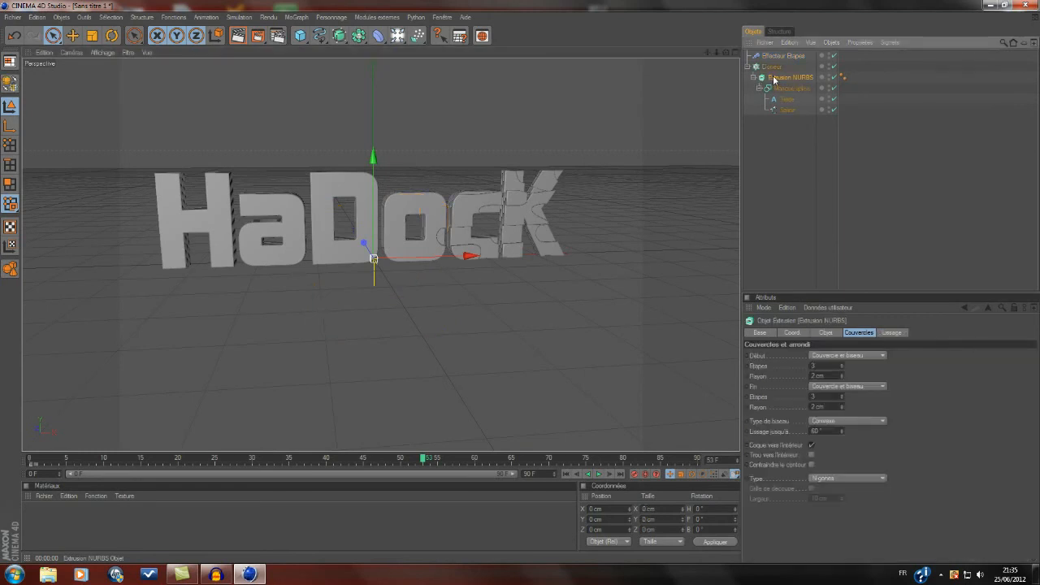
click(759, 88)
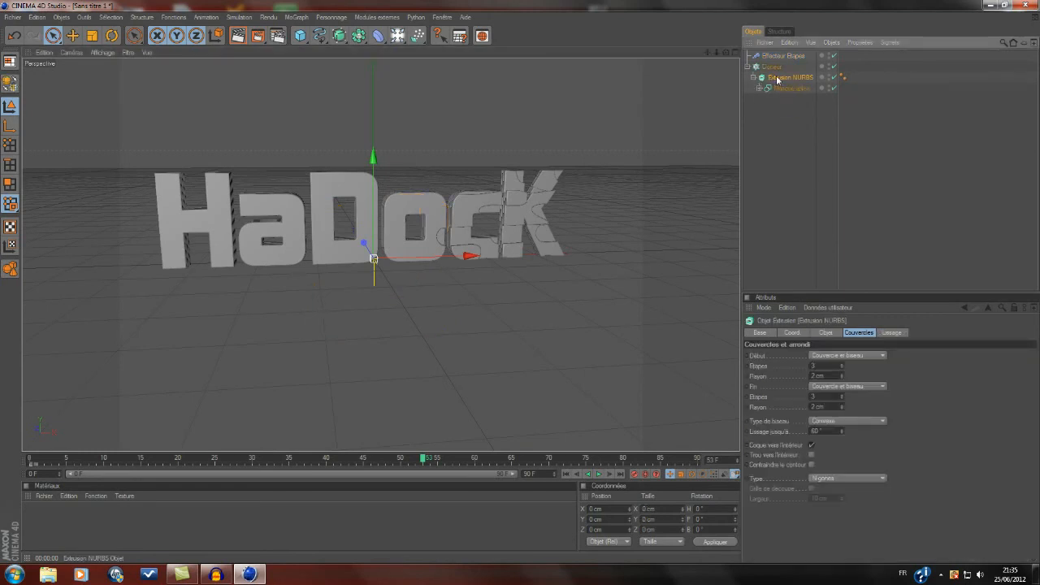
click(789, 42)
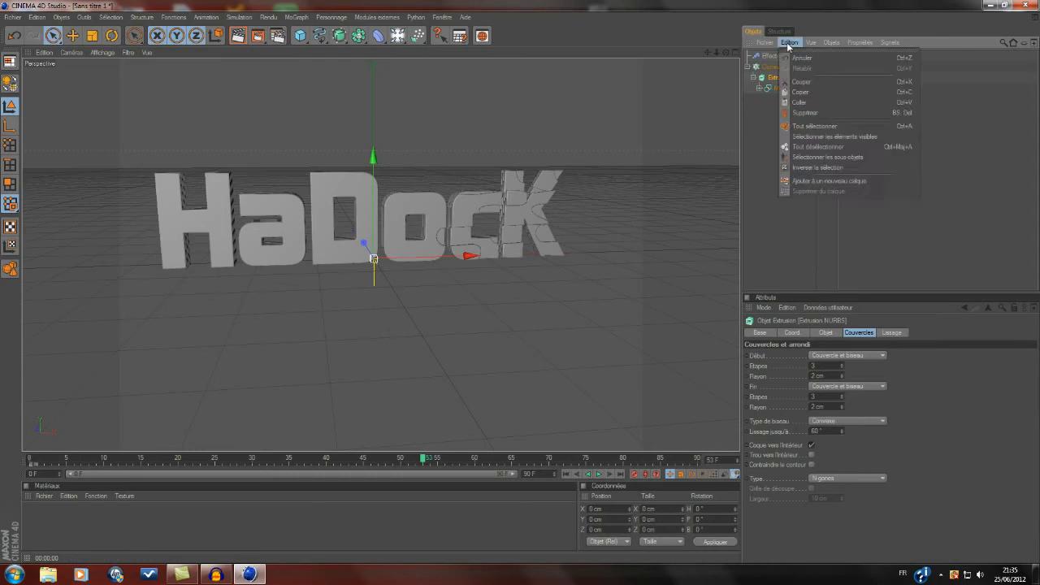
click(802, 94)
click(770, 130)
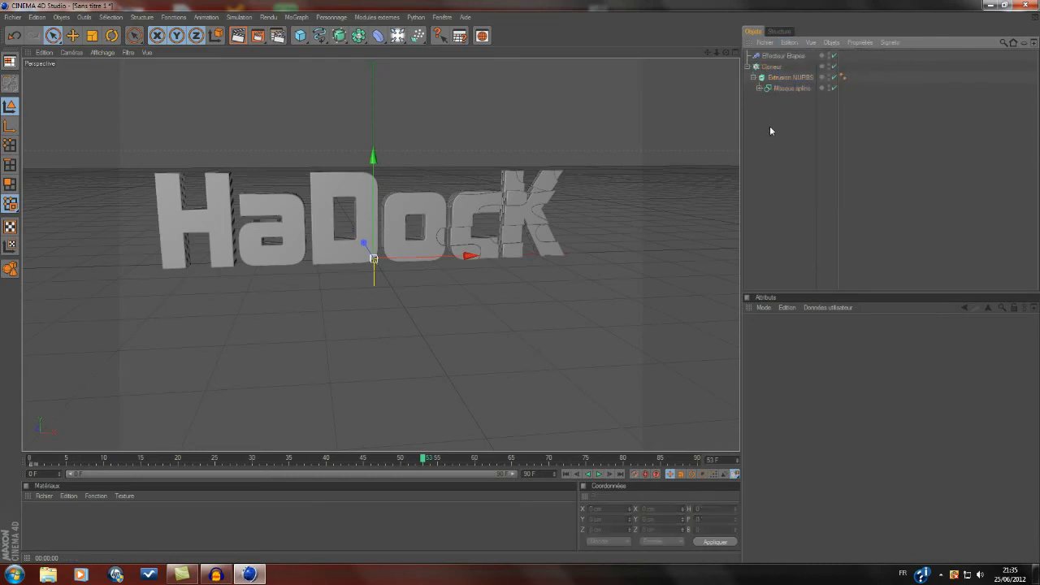
click(789, 42)
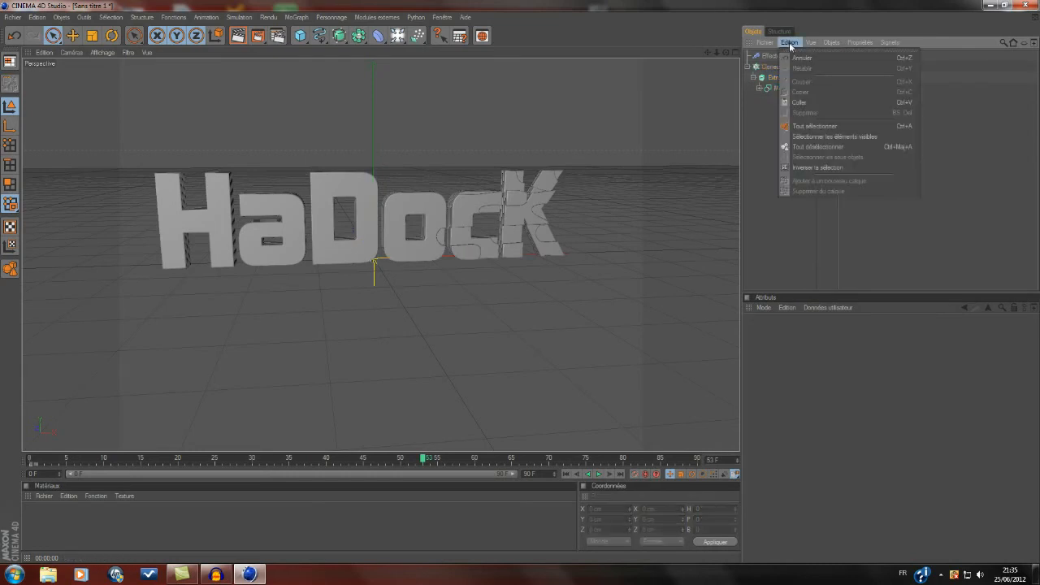
click(800, 102)
Set the pasted Extrusion NURBS's Z movement (Mouvement) to -30 cm and render a preview of the thickened lettering.
alt+drag(618, 256, 463, 293)
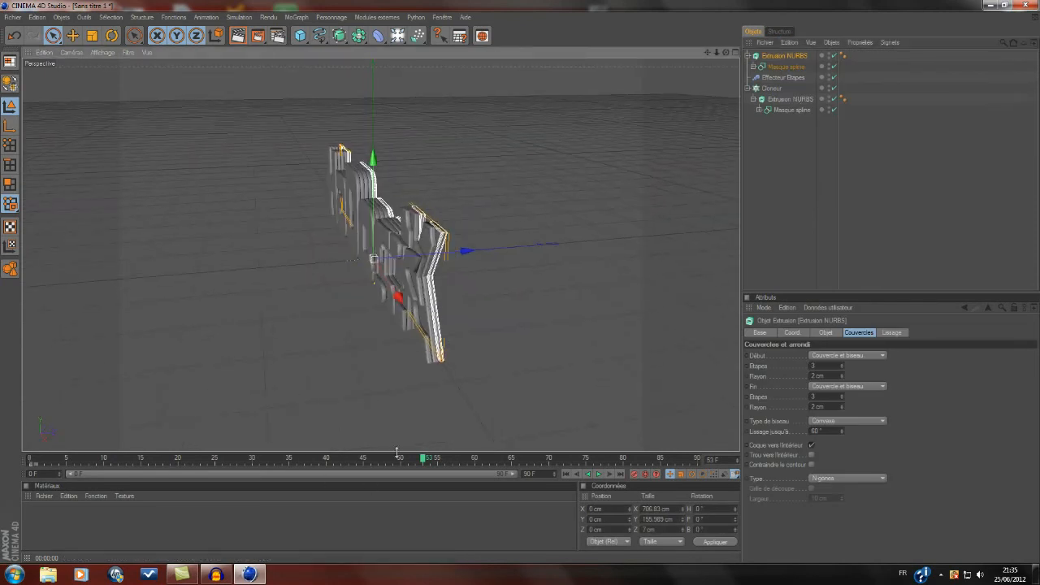
drag(427, 465, 517, 464)
alt+drag(490, 325, 412, 247)
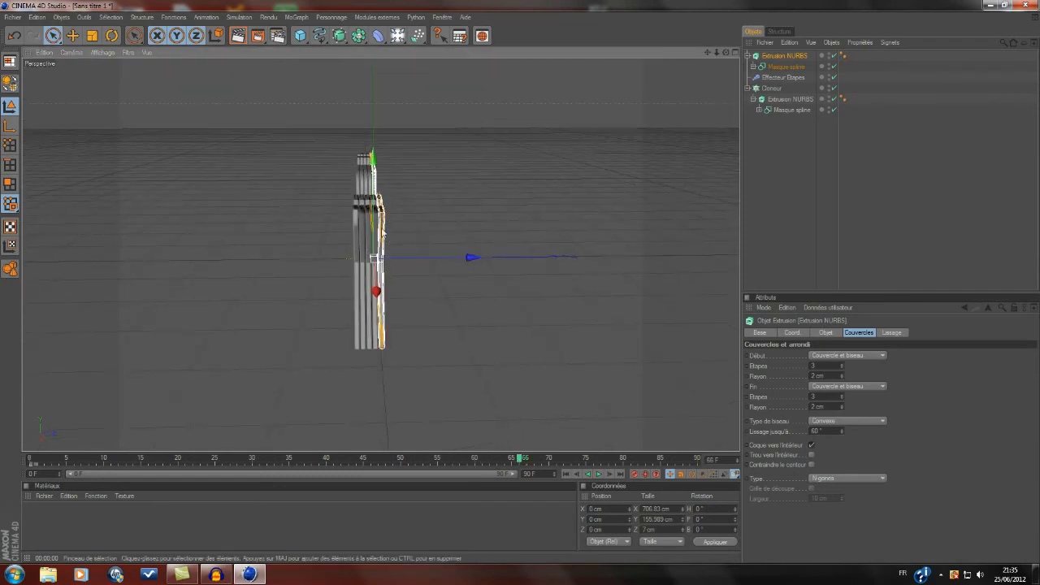
drag(523, 464, 542, 462)
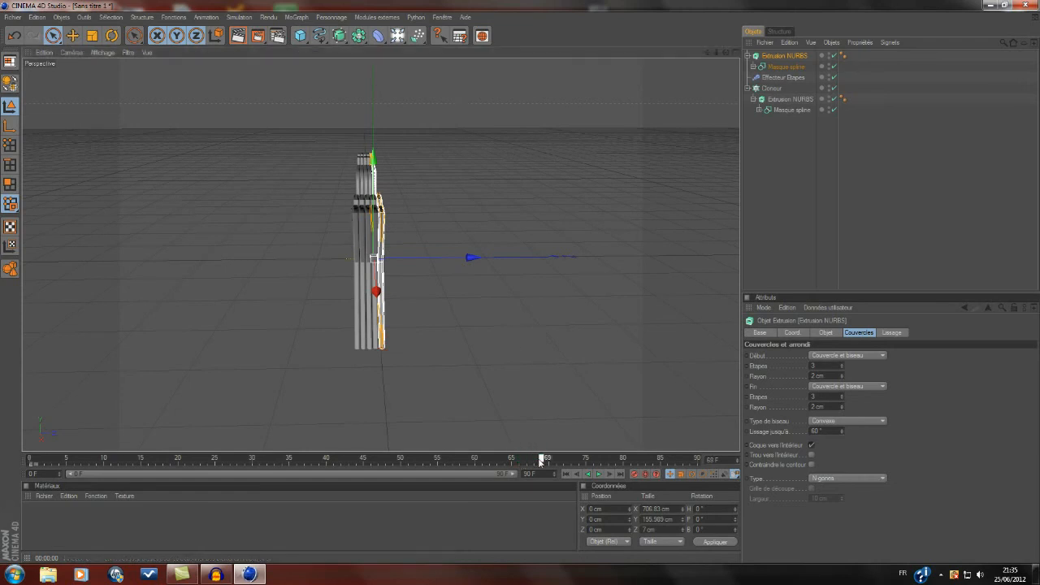
click(789, 59)
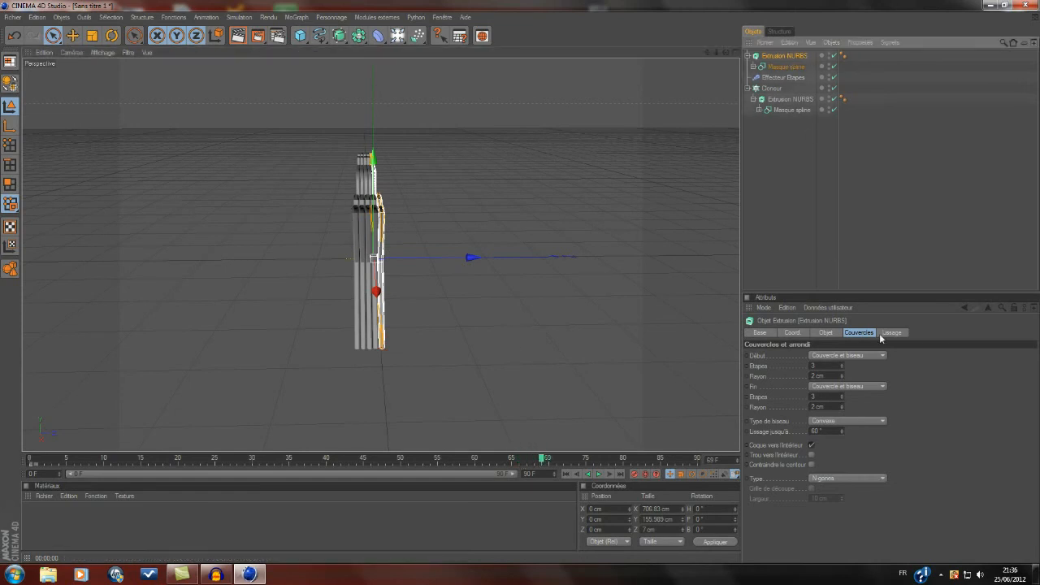
click(840, 334)
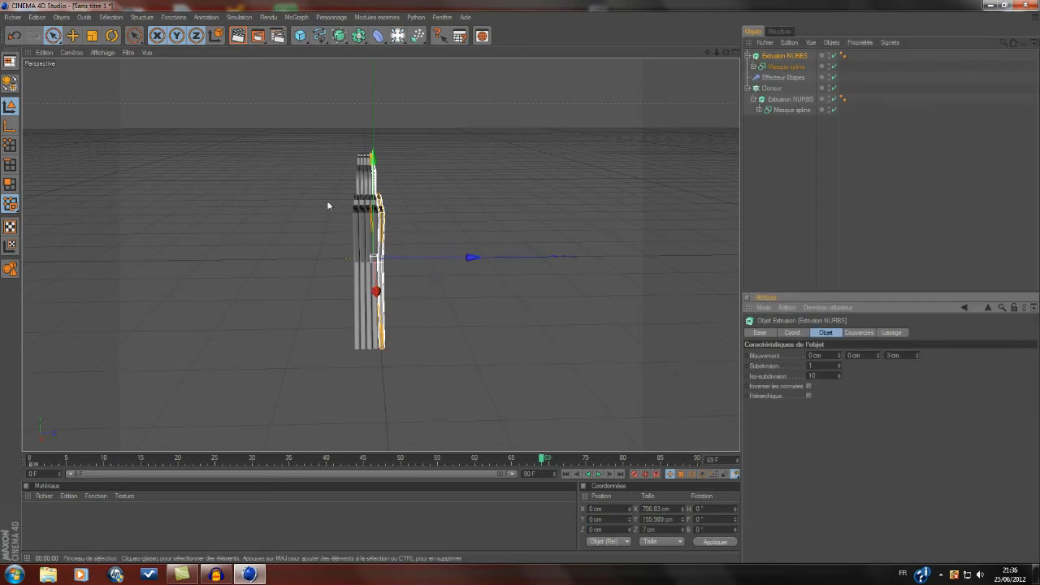
click(916, 353)
drag(917, 355, 916, 381)
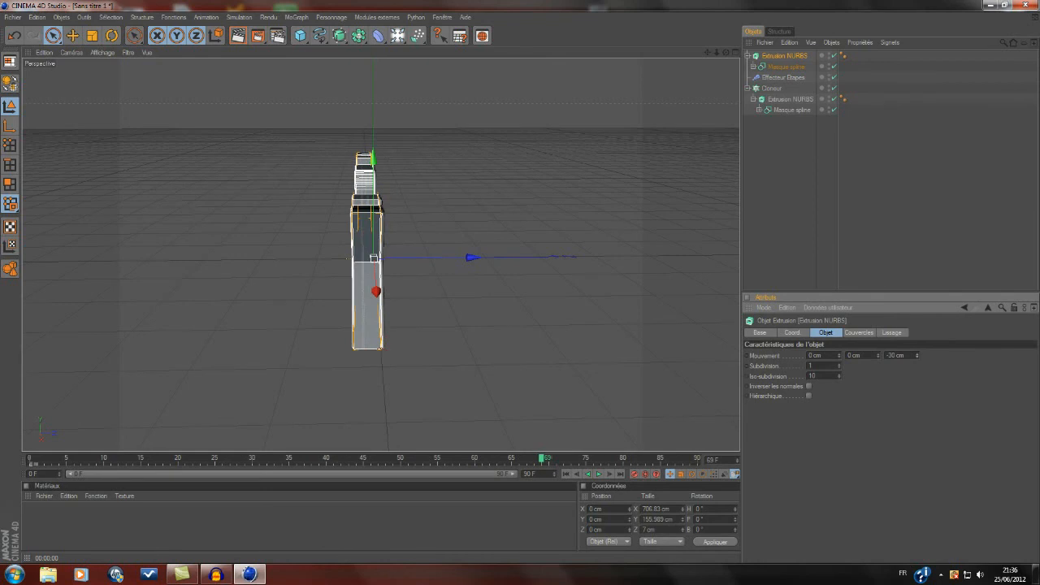
alt+drag(520, 260, 640, 236)
click(242, 41)
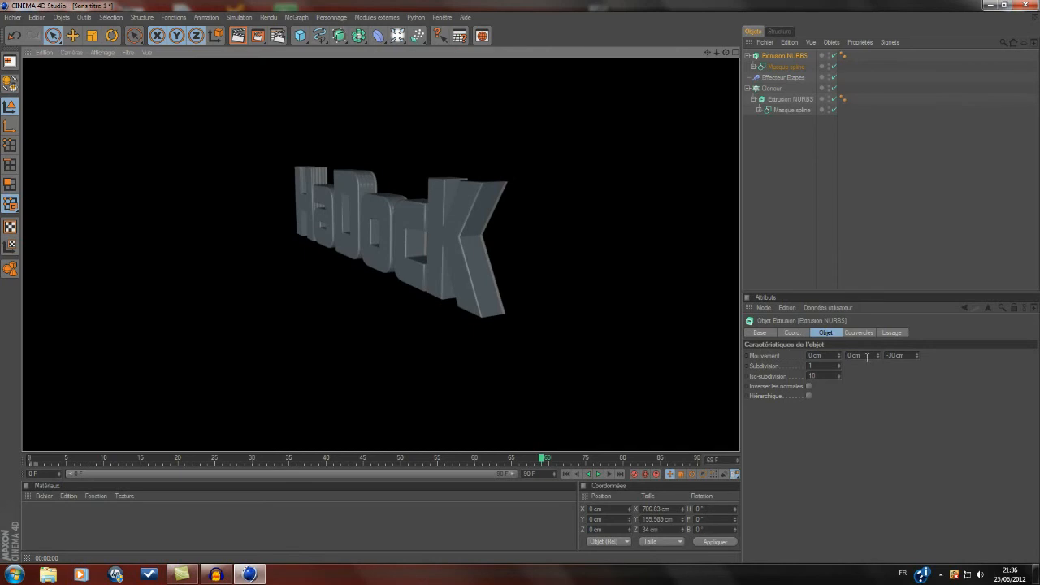
Set the start and end cap radius (Rayon) of the pasted Extrusion NURBS to 5 cm and preview-render the bevels.
click(859, 333)
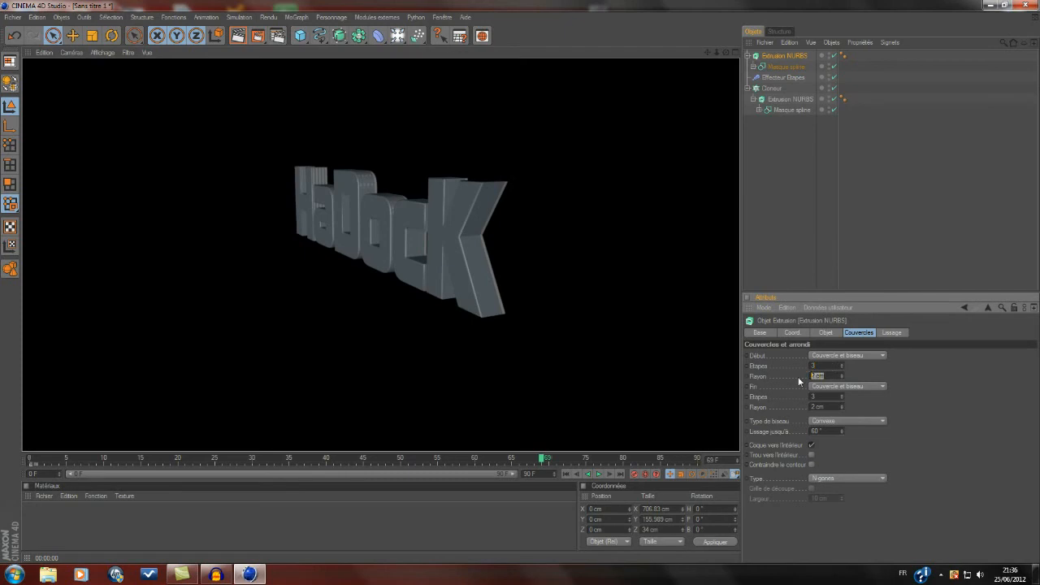
key(Return)
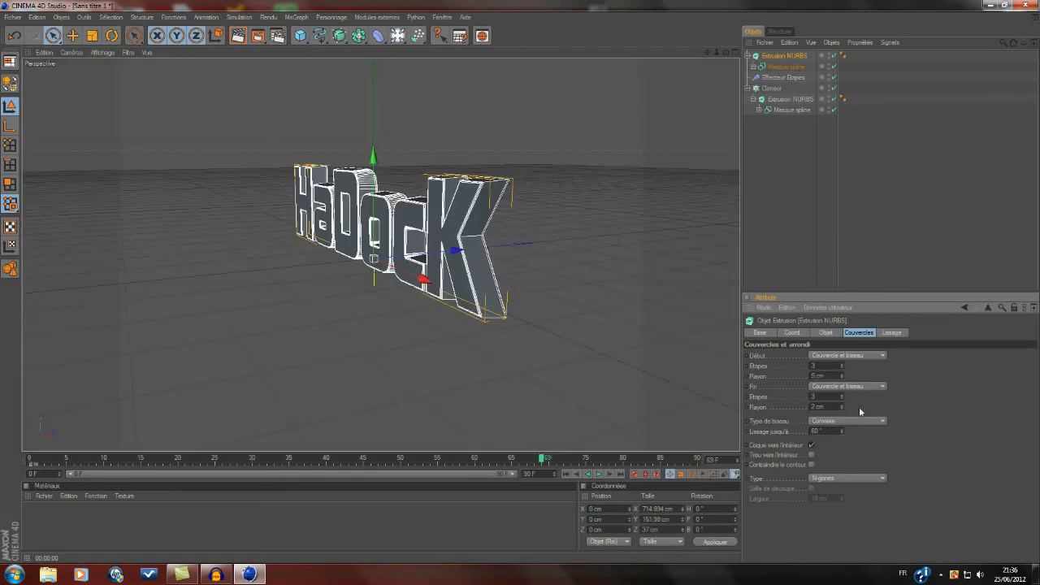
text(5)
key(Return)
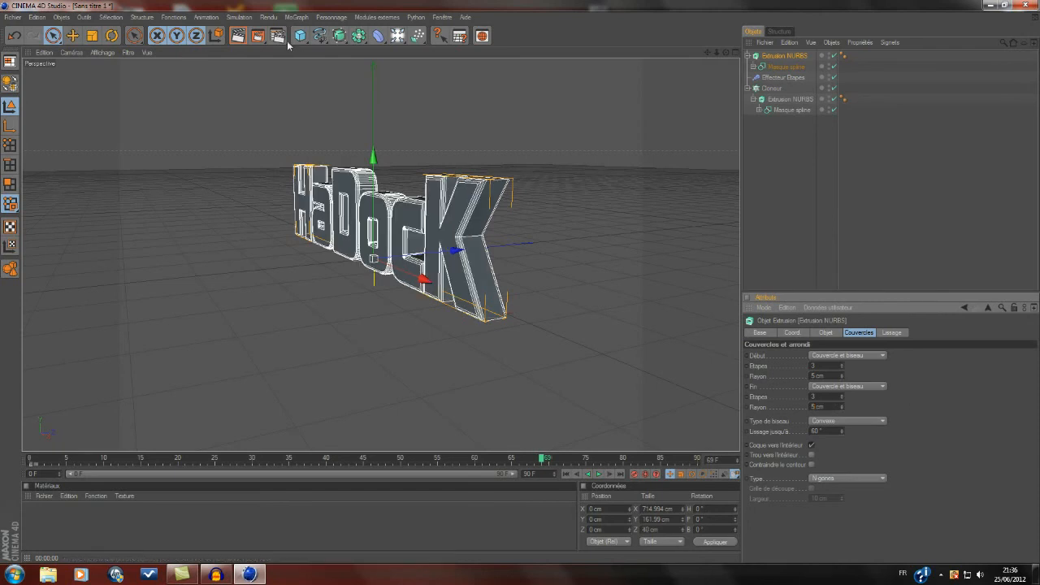
click(237, 36)
drag(726, 52, 178, 5)
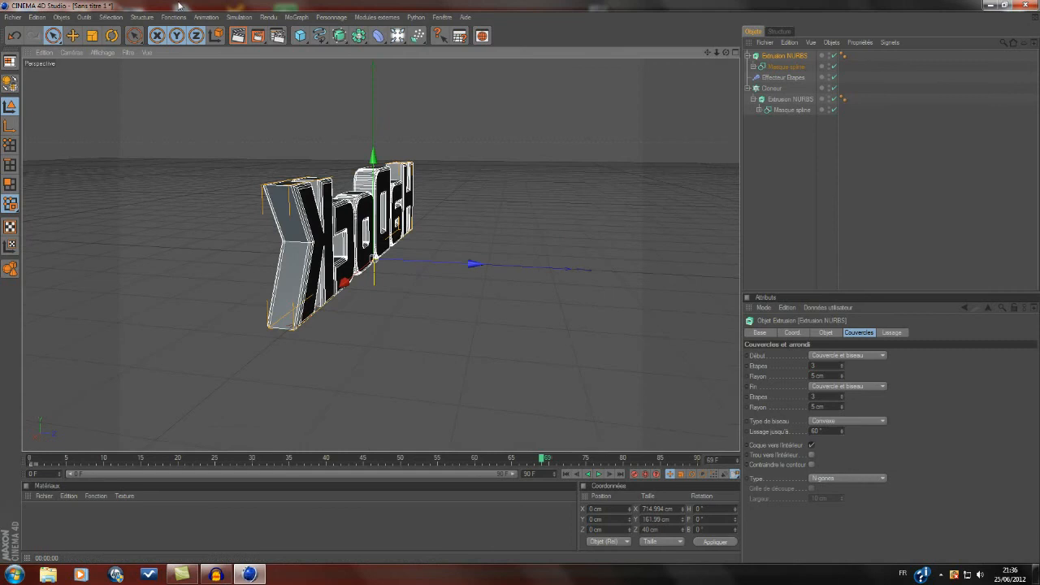
click(237, 36)
alt+drag(515, 305, 354, 298)
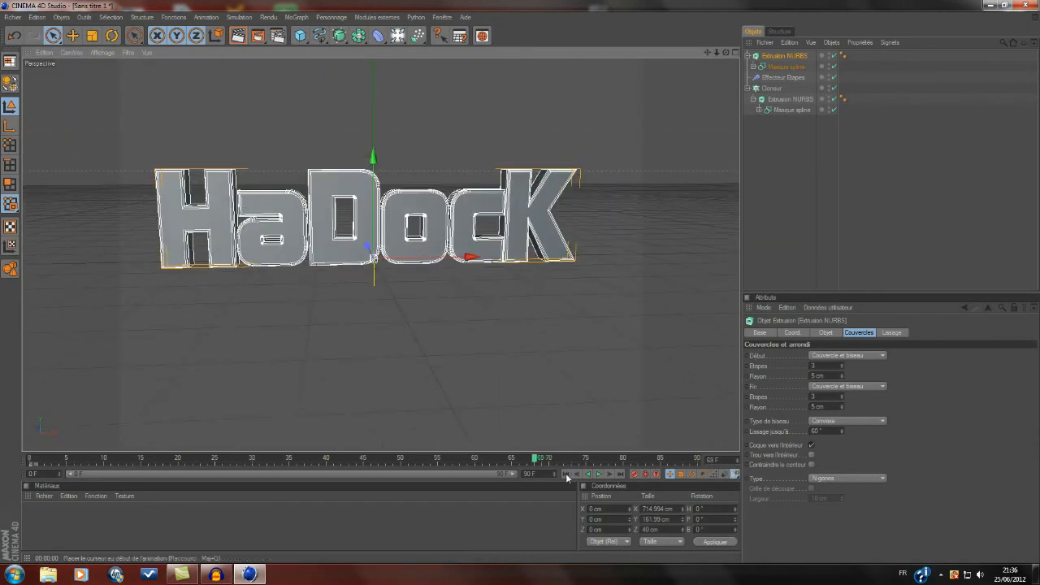
Play the animation from the first frame to check how the thick outer lettering reveals.
click(567, 474)
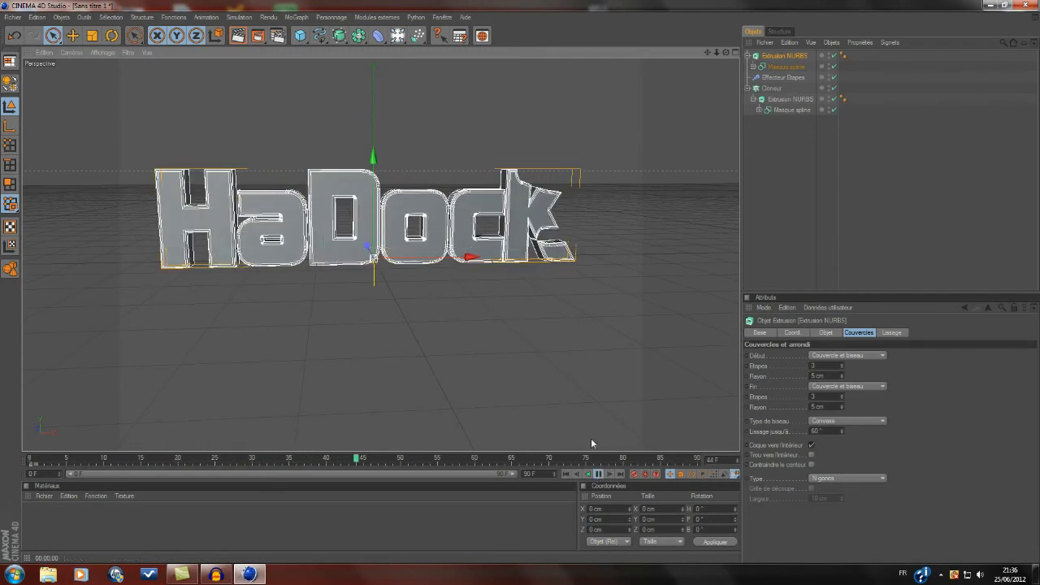
click(599, 474)
click(567, 474)
click(599, 474)
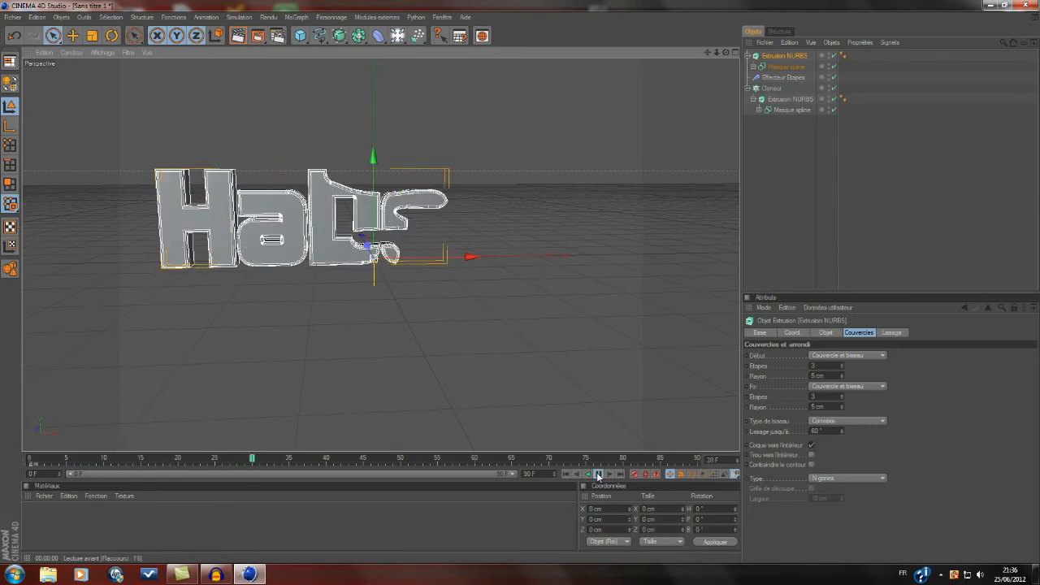
click(599, 473)
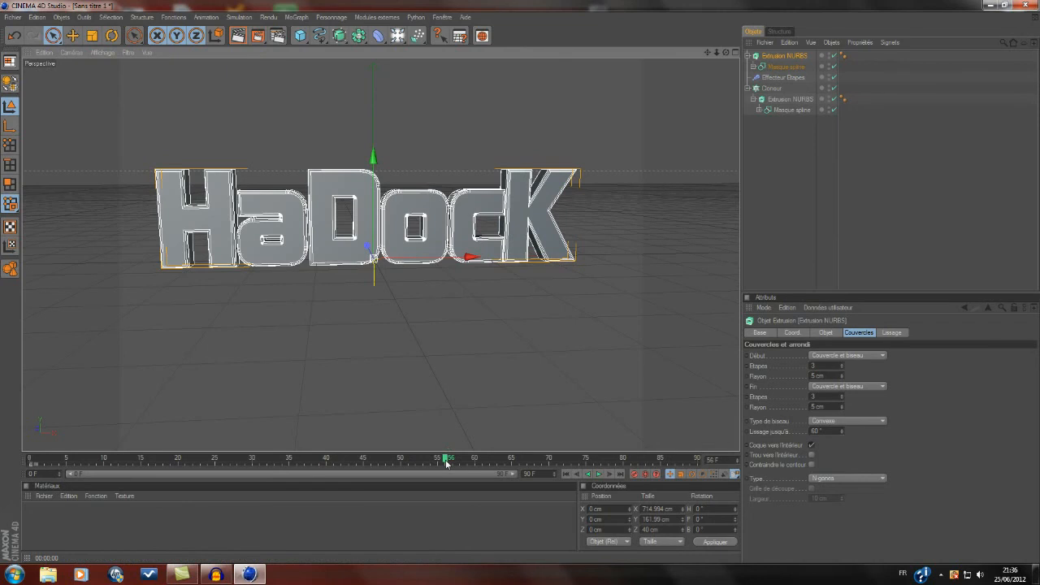
Shift the copied spline's animation keys in the timeline (Ligne temporelle) so they start at about frame 25.
click(440, 17)
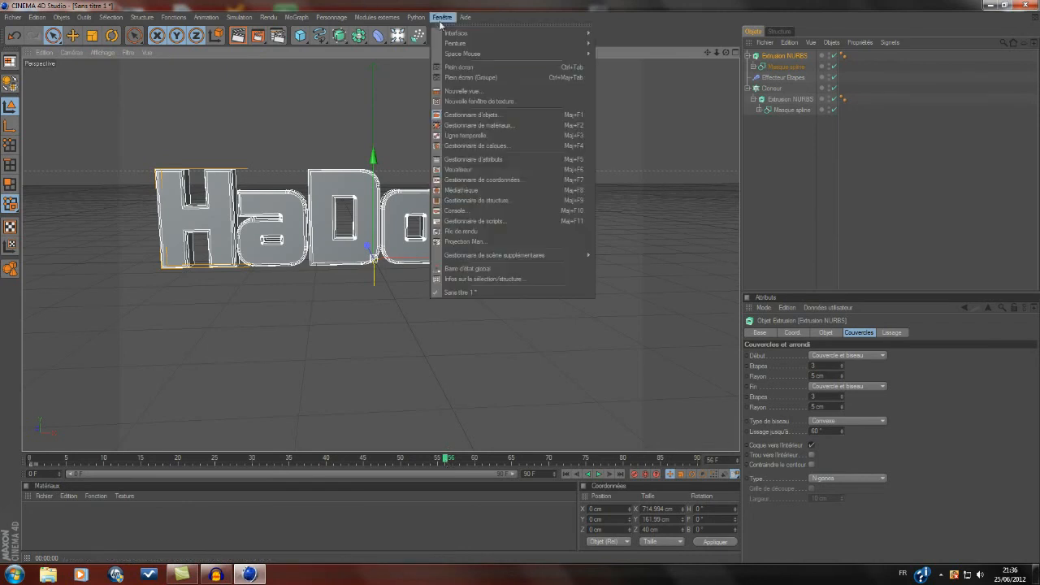
click(486, 136)
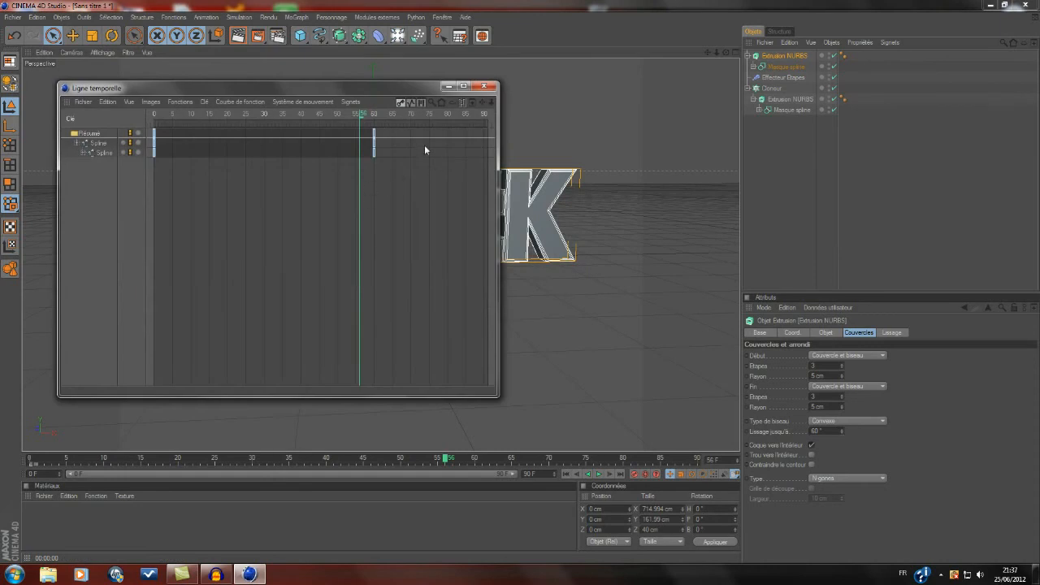
drag(424, 141, 257, 127)
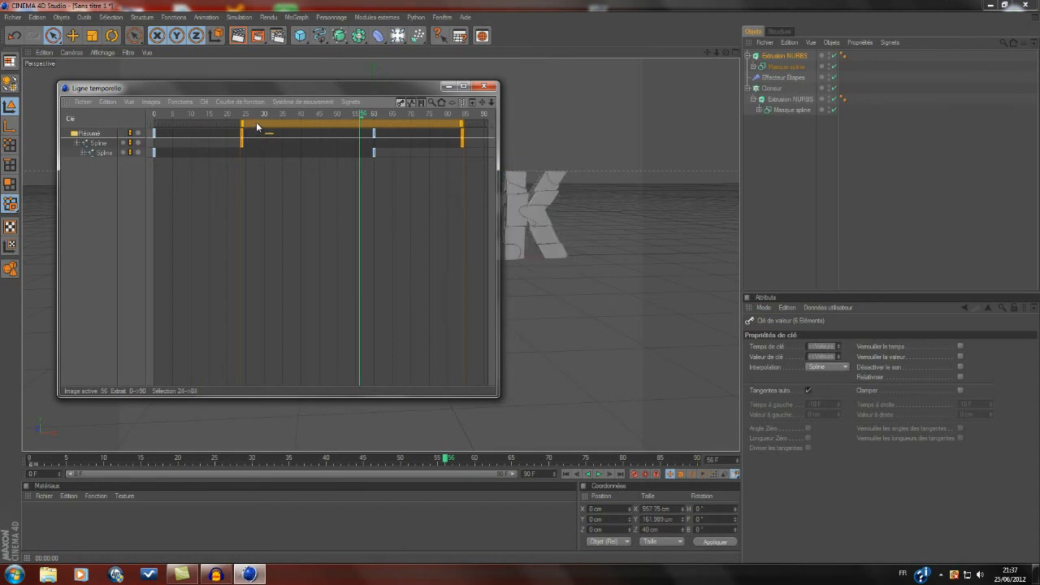
click(484, 86)
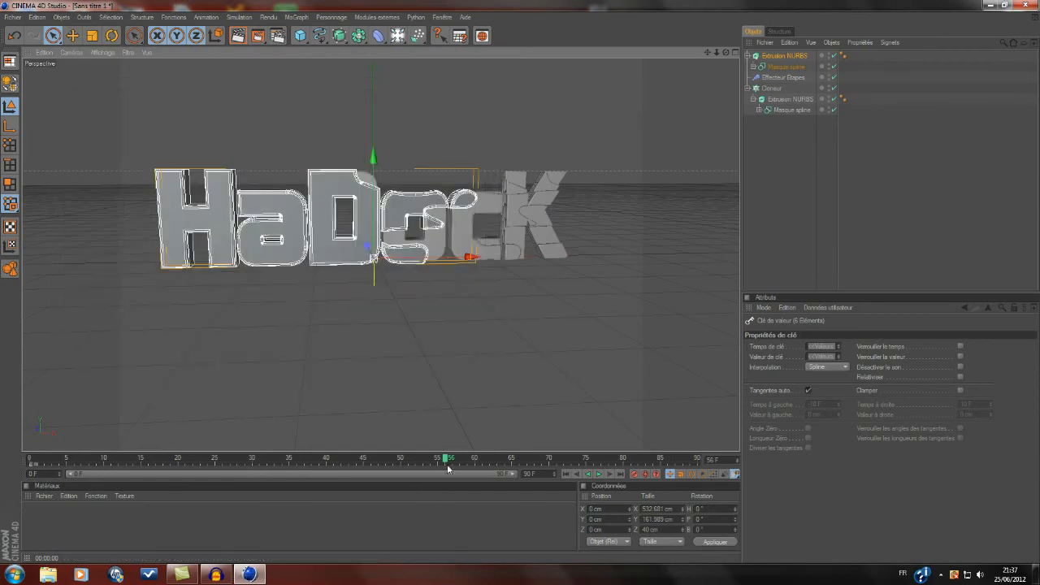
Replay the animation from the start to check the delayed outer lettering against the cloned layers.
drag(446, 460, 31, 459)
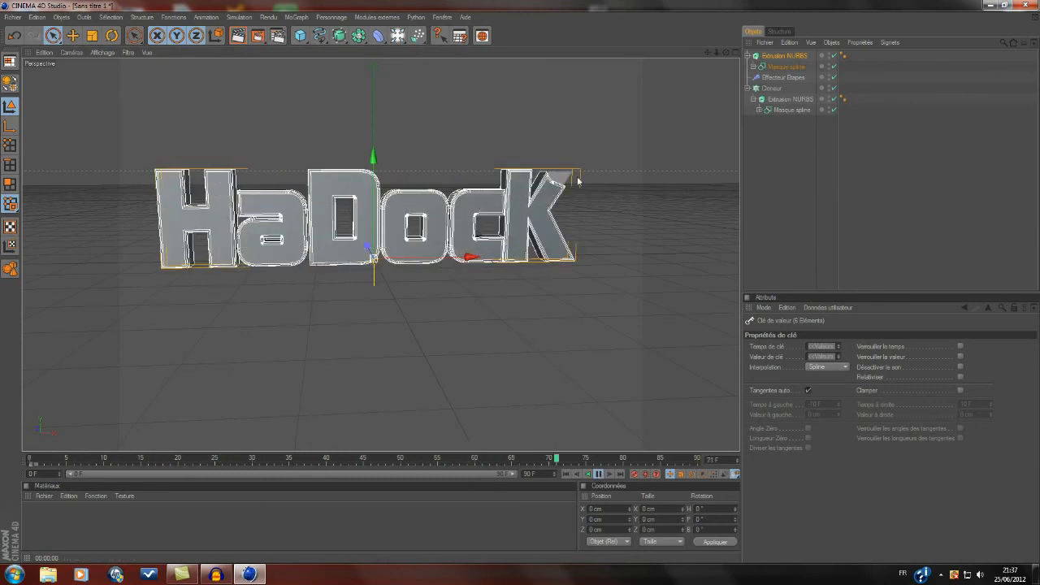
click(600, 475)
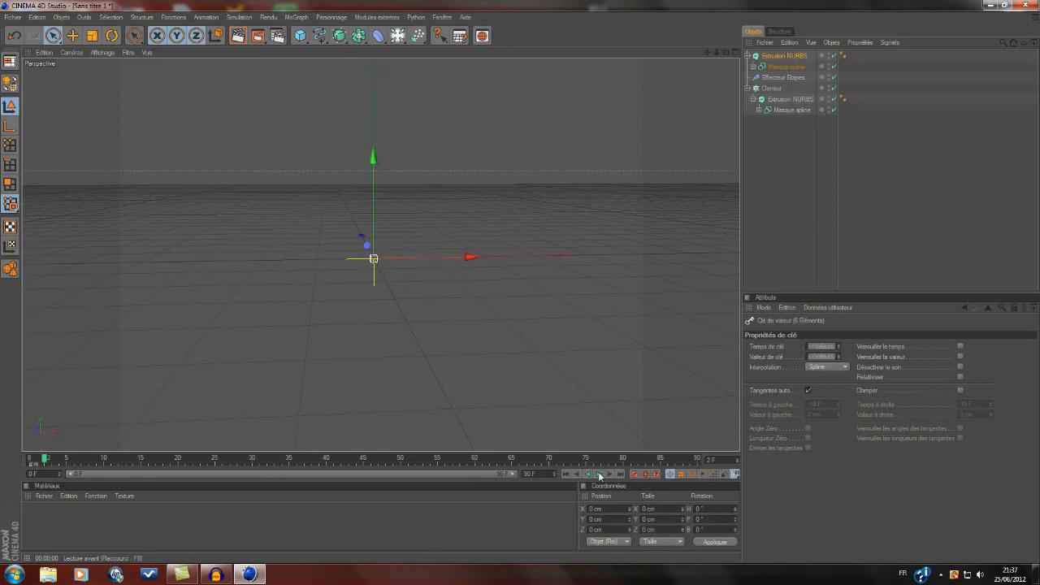
click(565, 474)
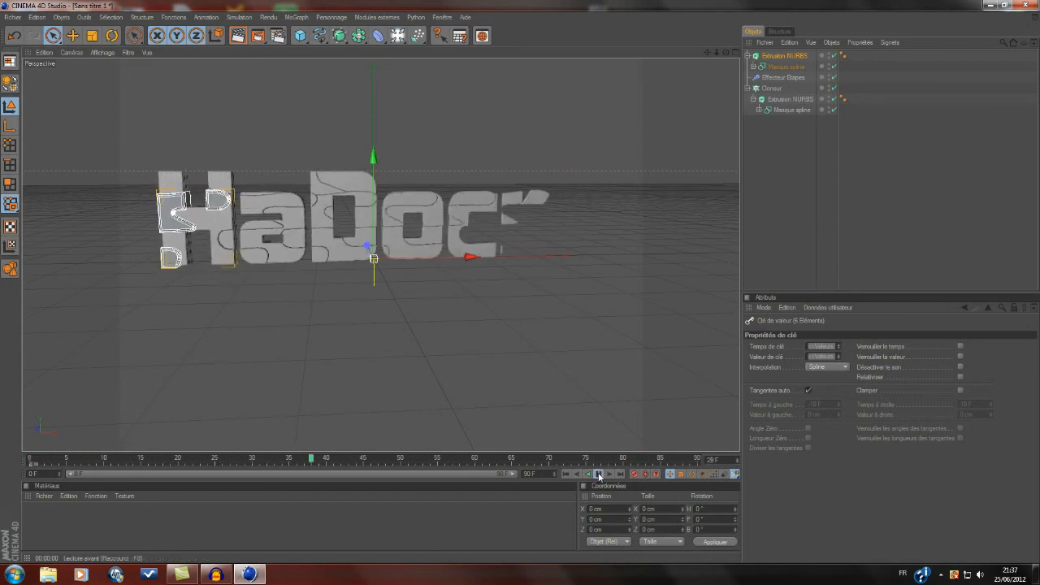
click(599, 476)
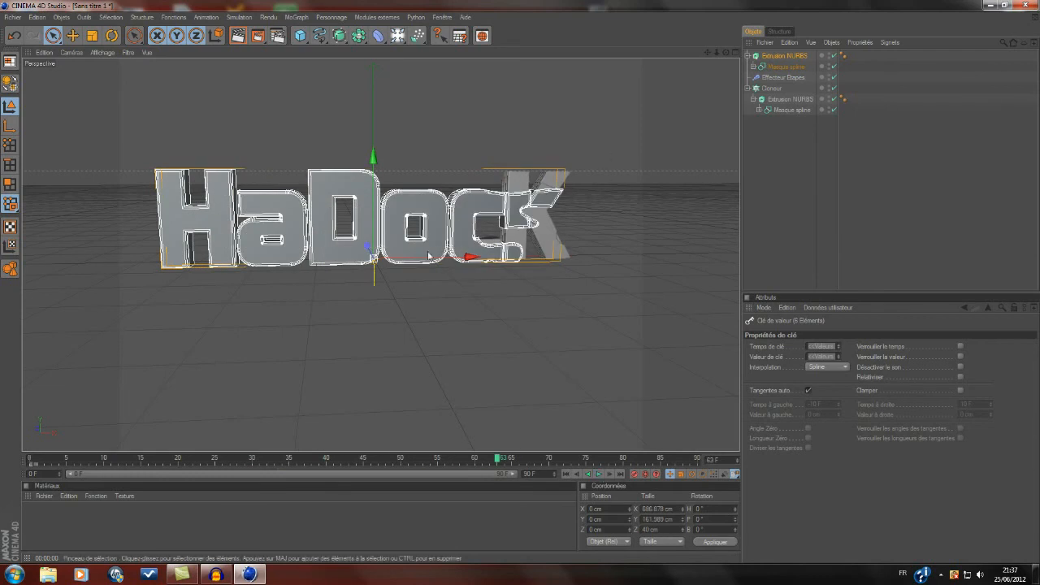
alt+drag(428, 288, 390, 288)
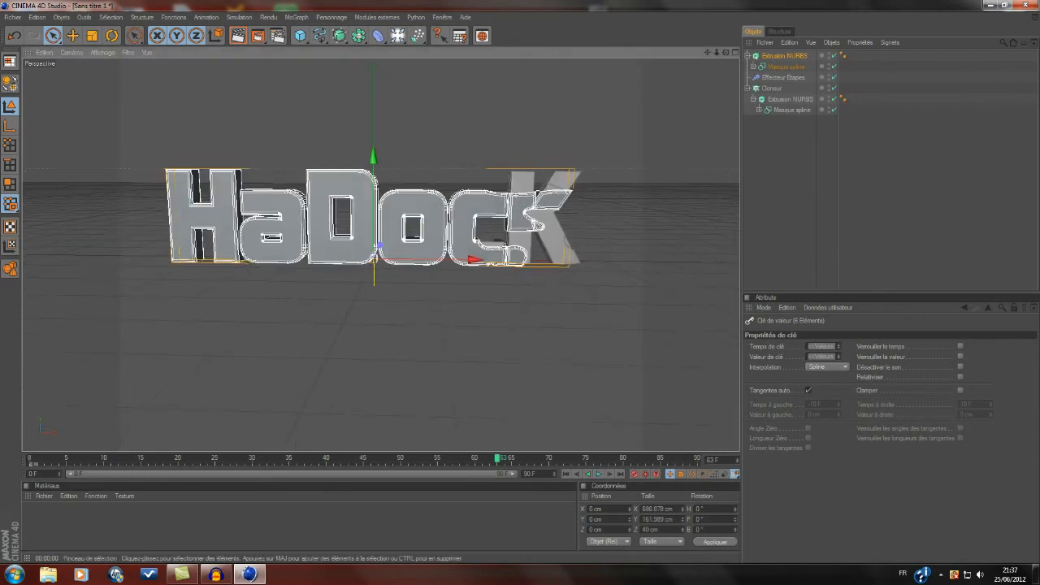
click(566, 473)
click(599, 474)
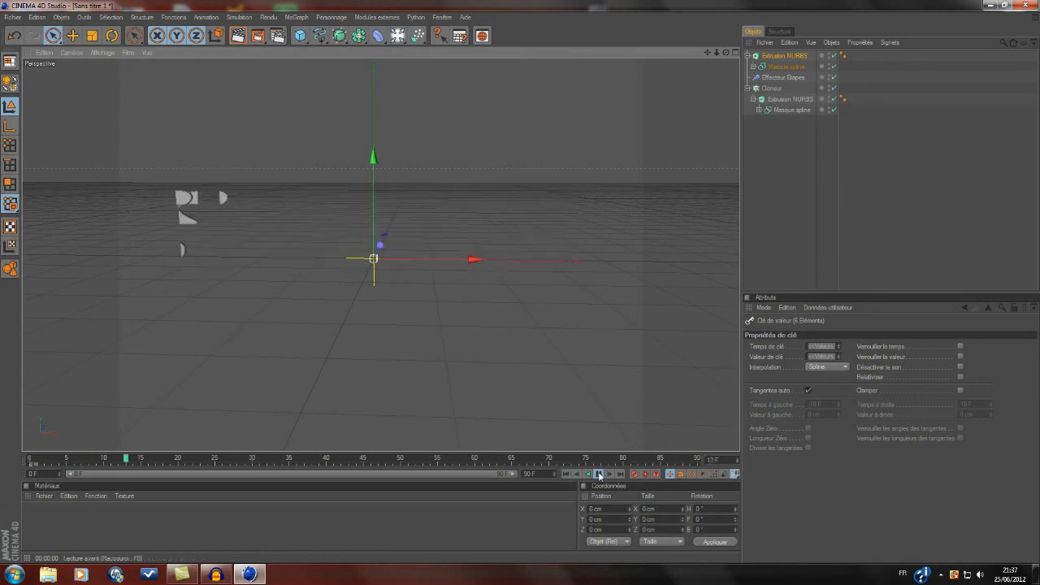
click(599, 474)
click(599, 473)
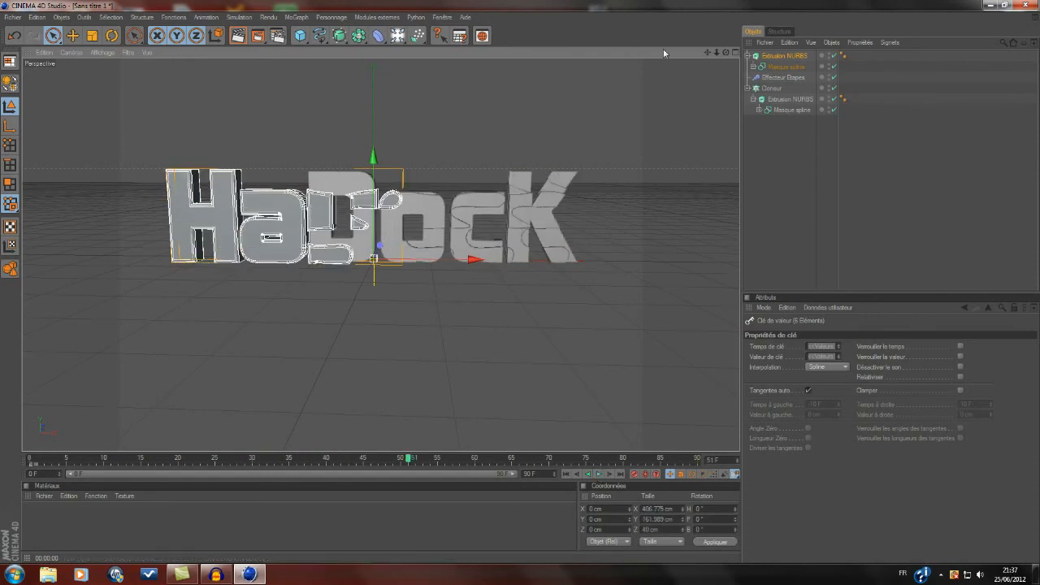
Add an Omni light and place it above and in front of the lettering, at about Y 263 cm and Z -457 cm.
drag(707, 52, 707, 75)
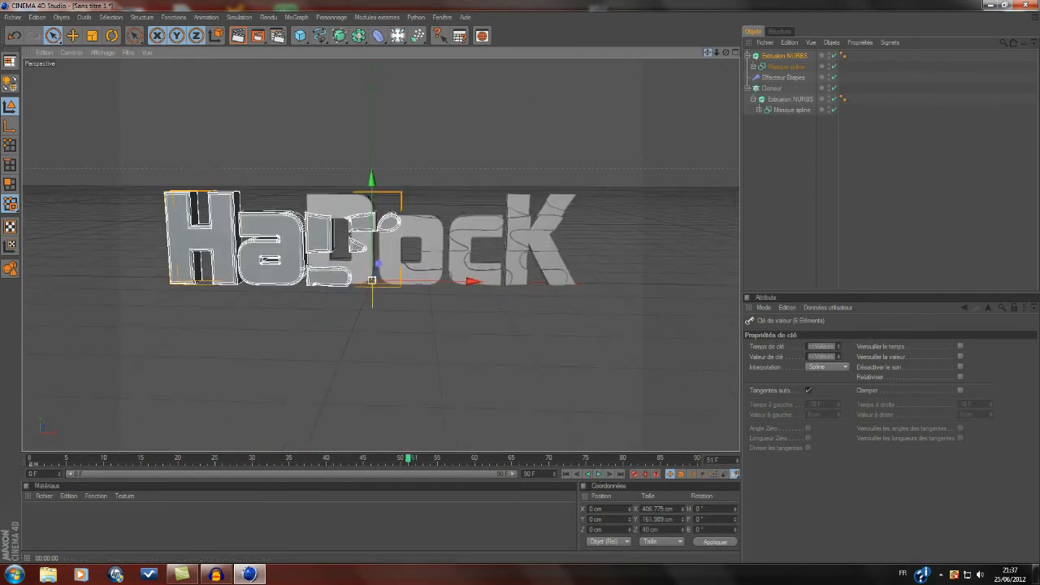
click(397, 36)
click(435, 49)
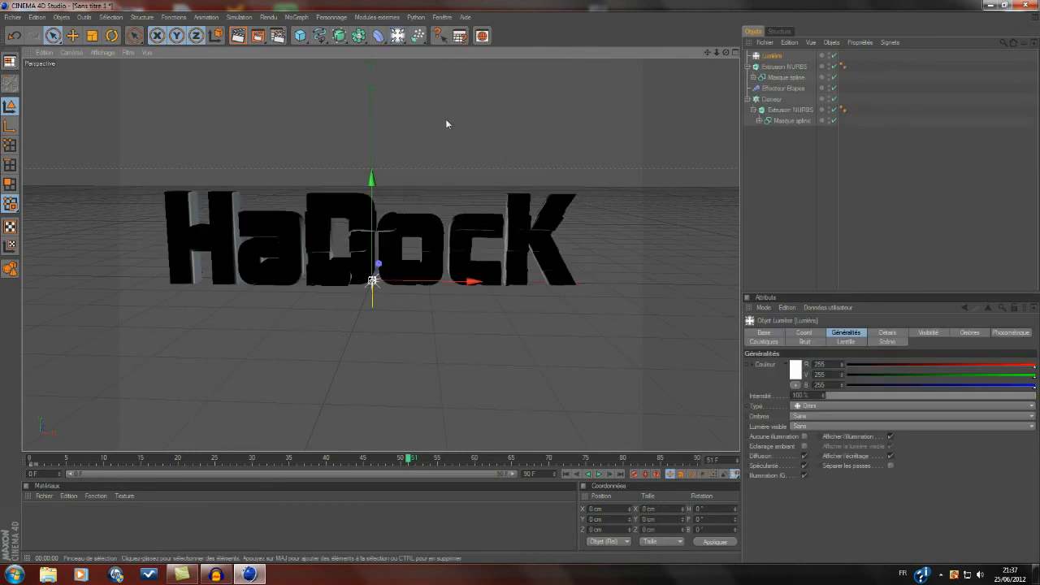
drag(372, 280, 332, 7)
mouse_move(725, 52)
mouse_down()
mouse_move(769, 46)
mouse_move(737, 52)
mouse_up()
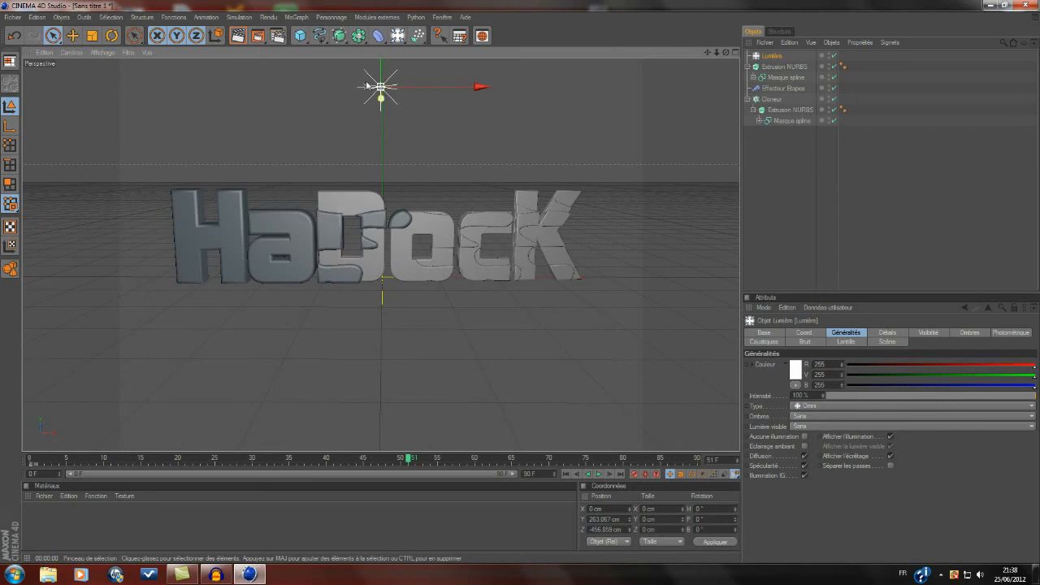
scroll(450, 236, up, 3)
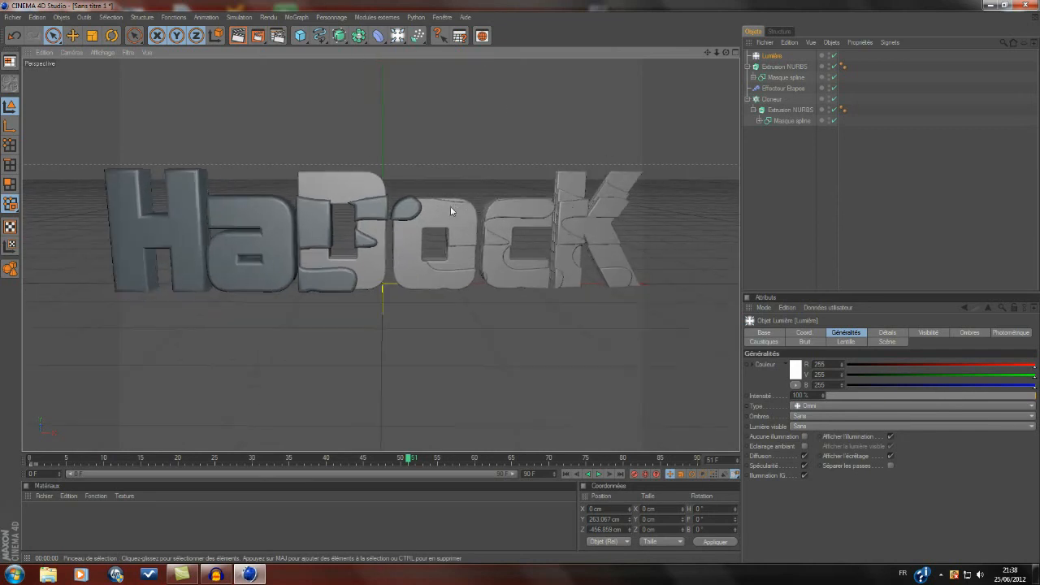
Create a new material and enable its reflection channel.
drag(707, 52, 566, 117)
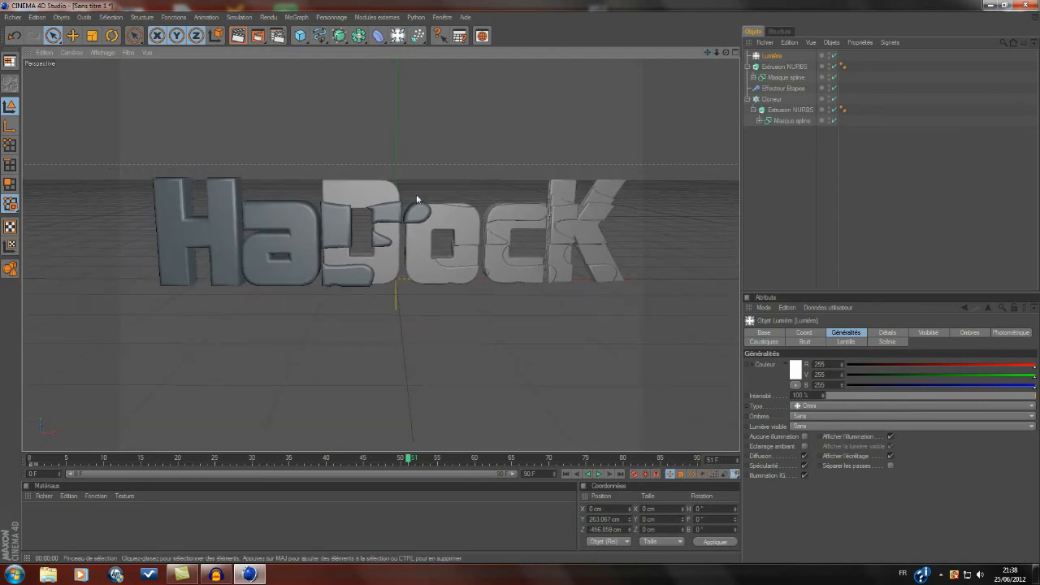
scroll(418, 126, down, 1)
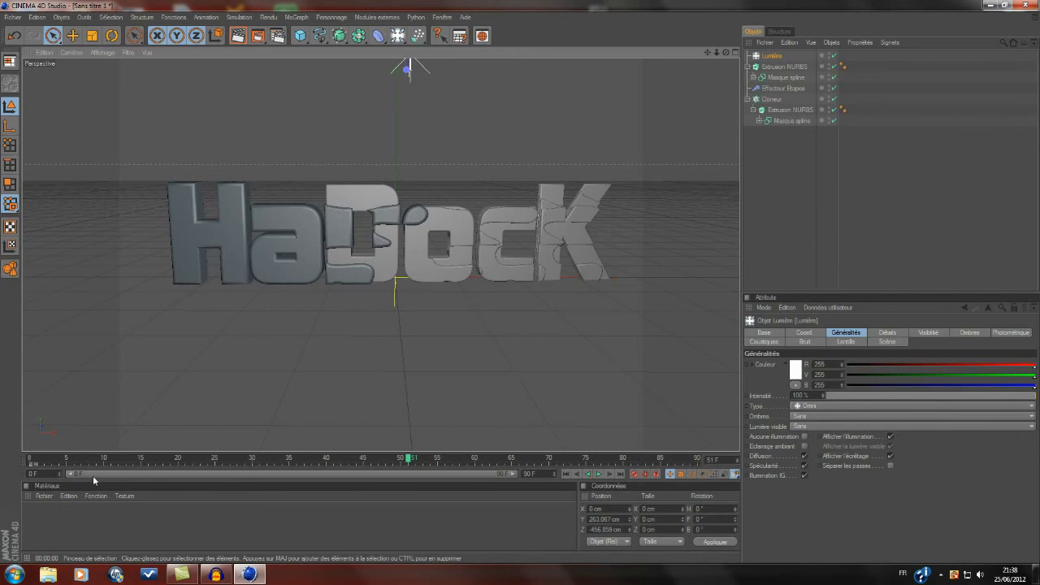
click(44, 495)
mouse_move(64, 371)
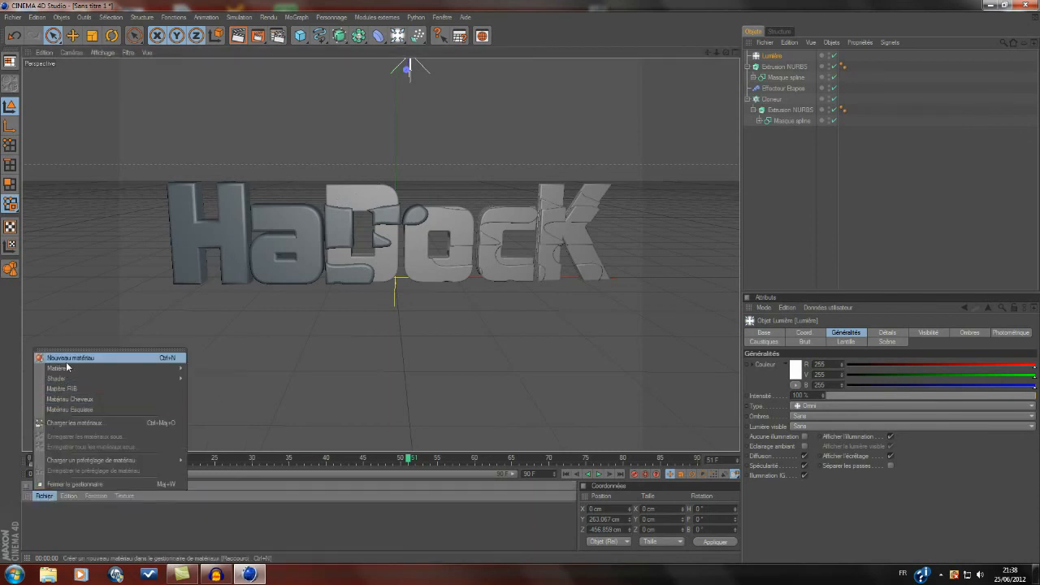
click(67, 363)
double_click(33, 514)
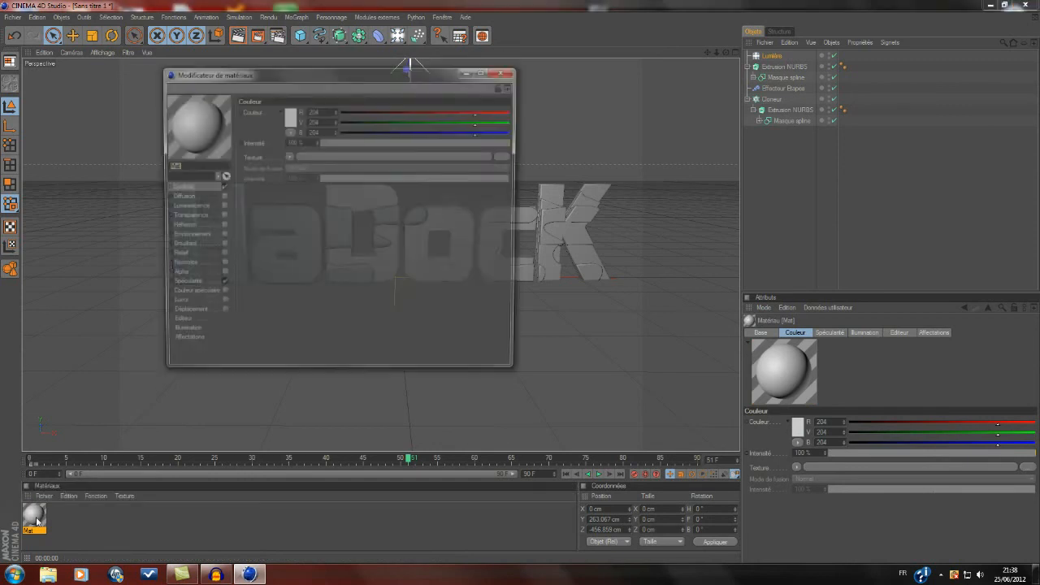
click(184, 230)
click(221, 226)
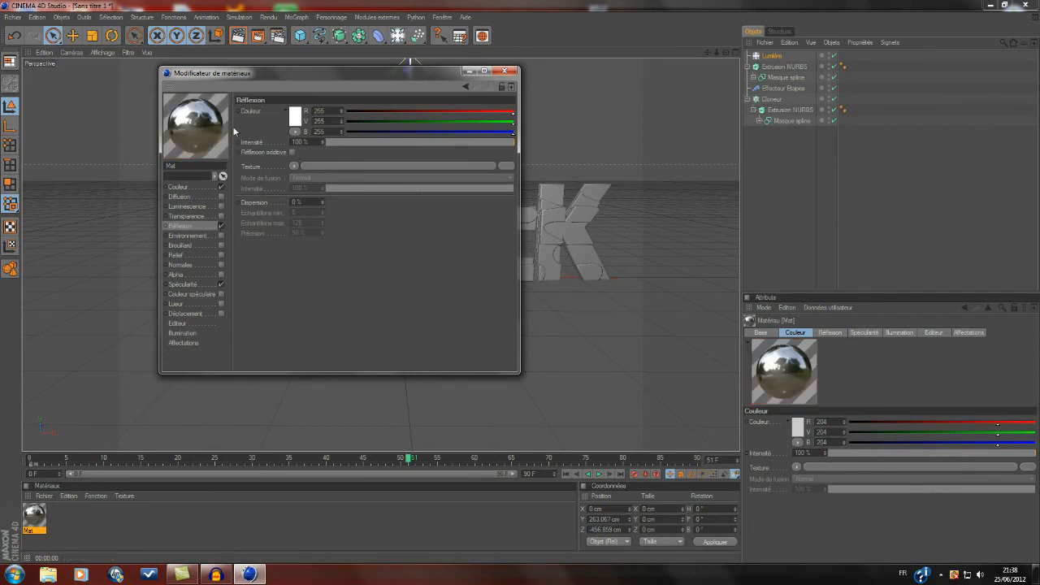
click(472, 72)
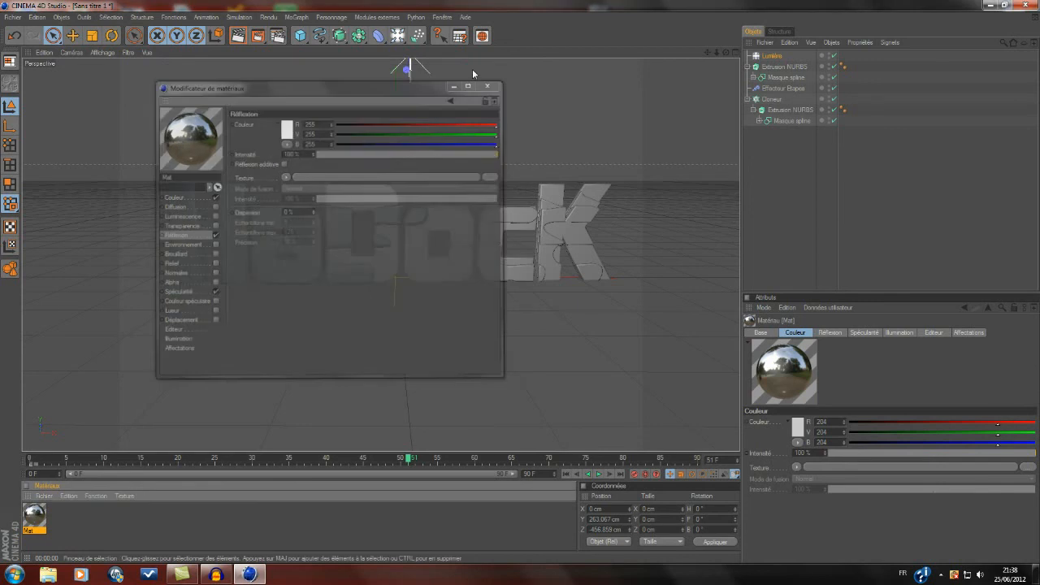
Rename the outer lettering's extrusion as couvercle and the cloned extrusion as couleur.
double_click(782, 67)
text(E)
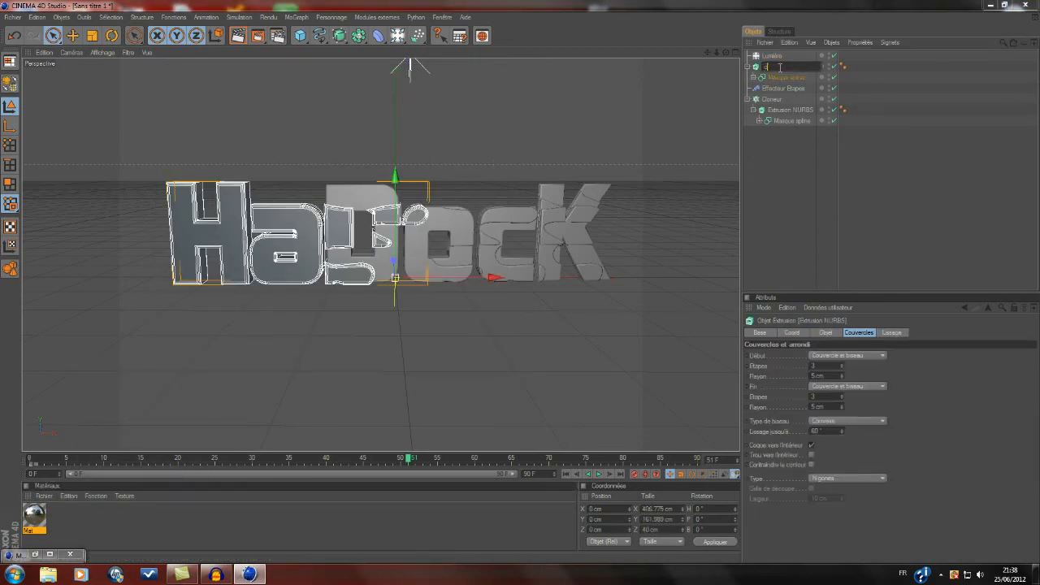
text(ouvercle)
key(Return)
double_click(792, 109)
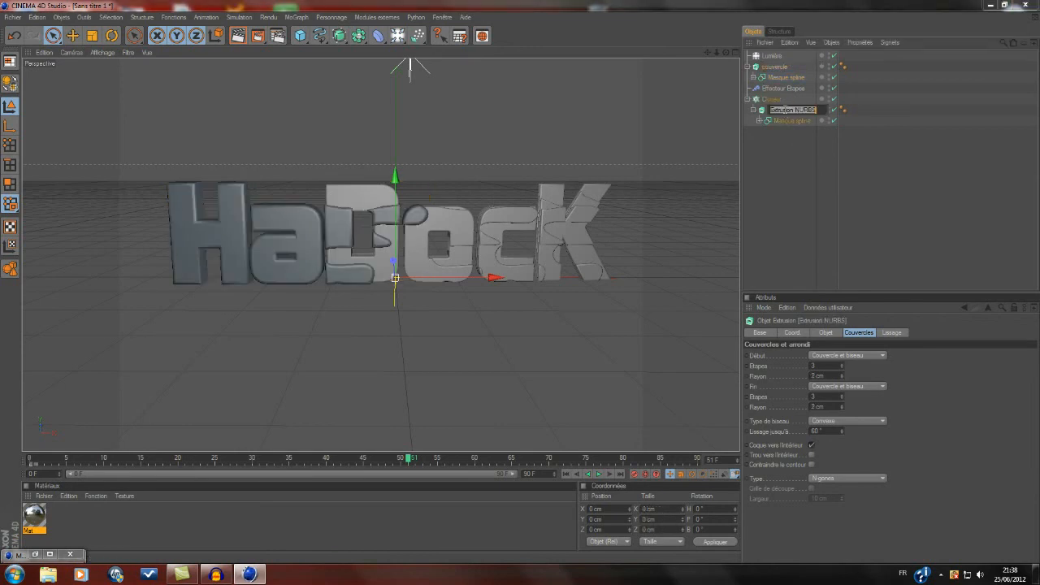
text(couleur)
key(Return)
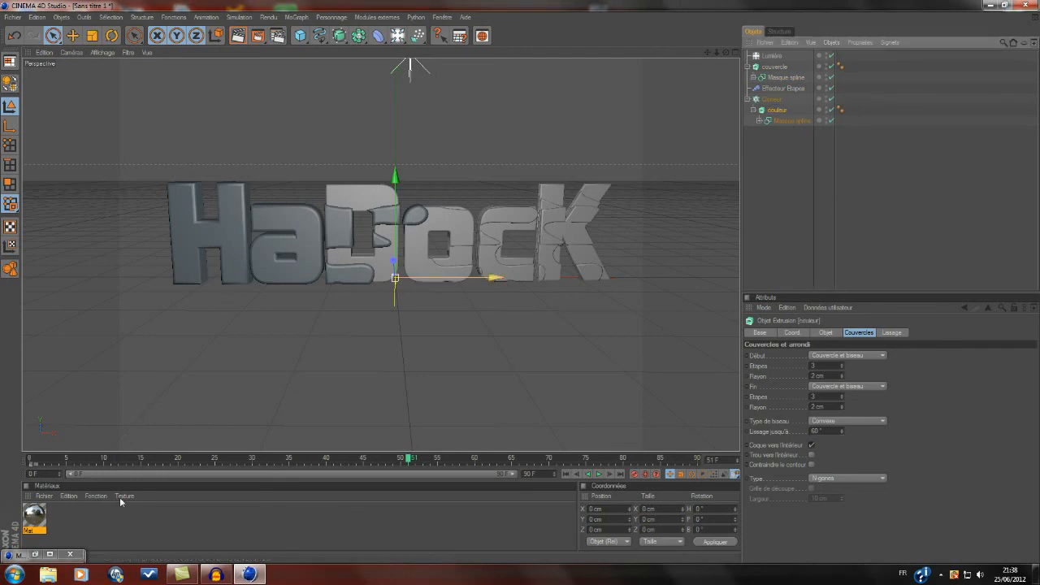
Load a Fresnel texture in the new material's reflection channel and apply the material to the couvercle extrusion.
double_click(35, 516)
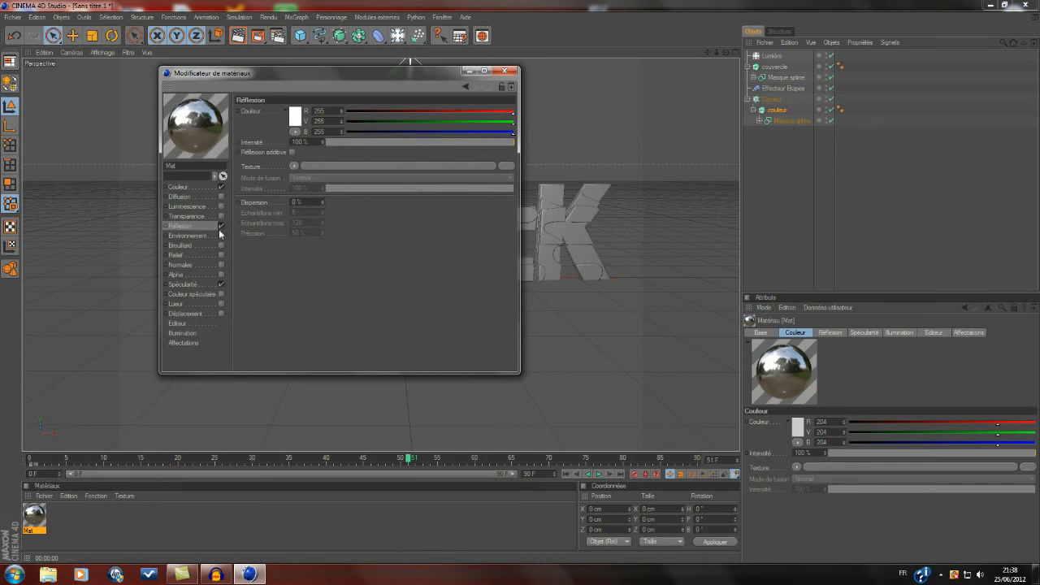
click(293, 167)
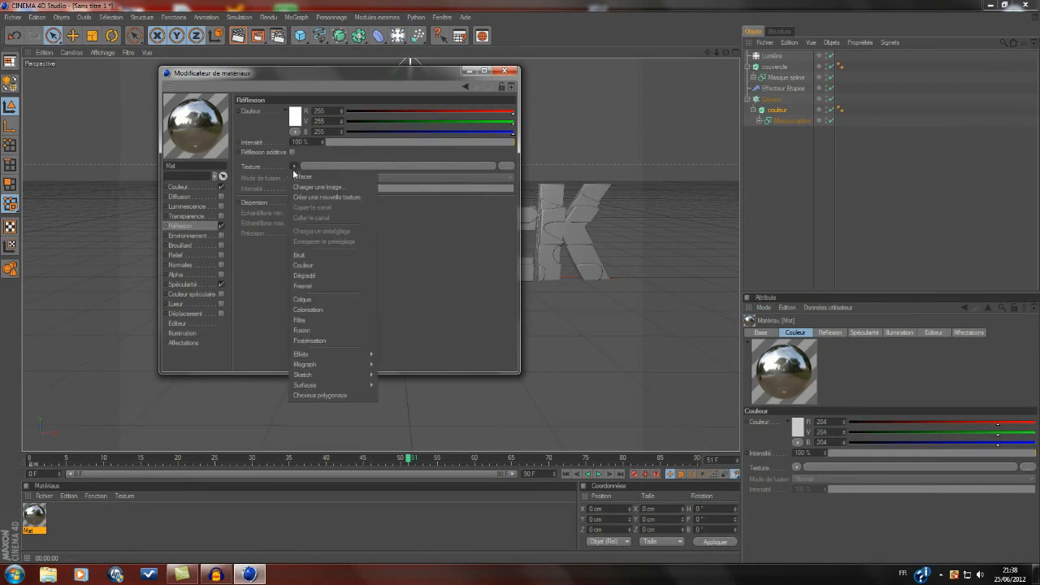
click(325, 282)
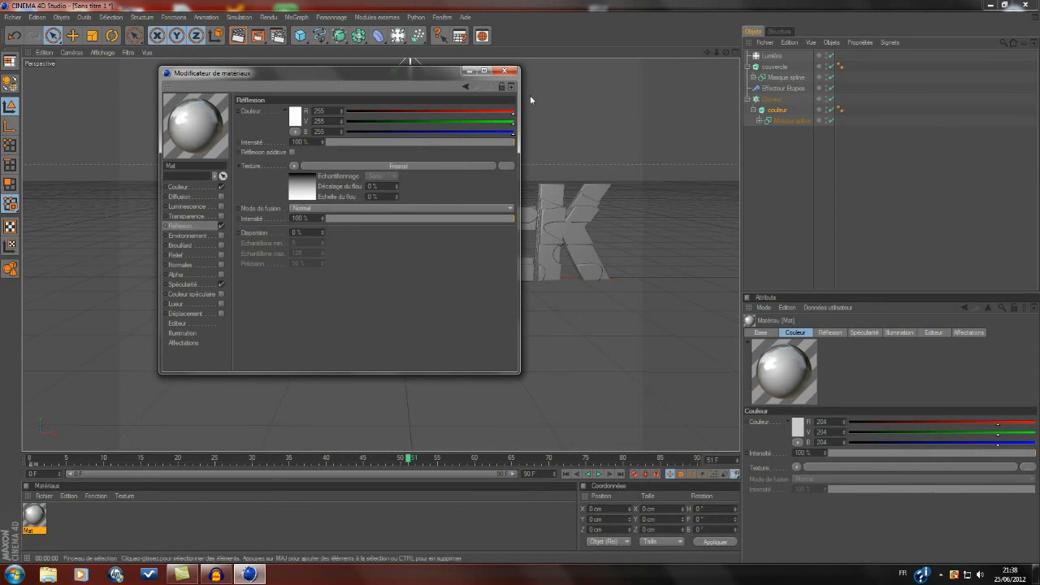
click(505, 72)
drag(36, 522, 789, 69)
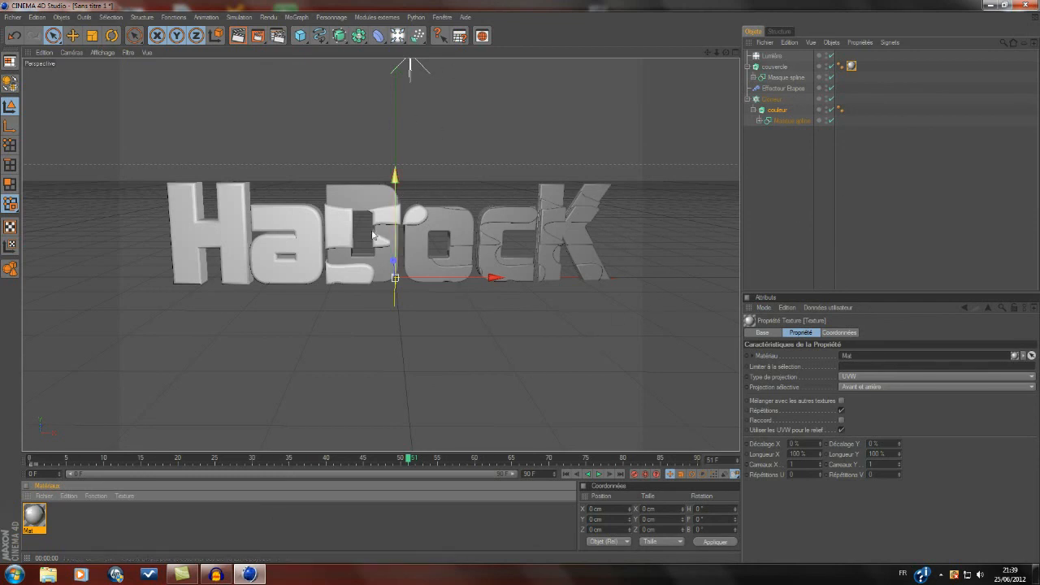
click(752, 193)
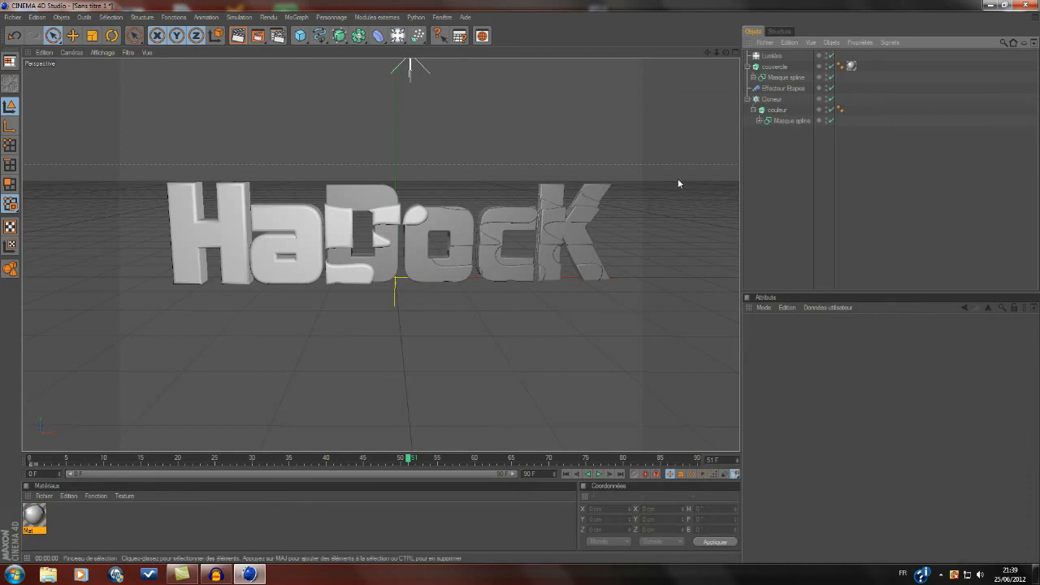
click(300, 18)
mouse_move(304, 34)
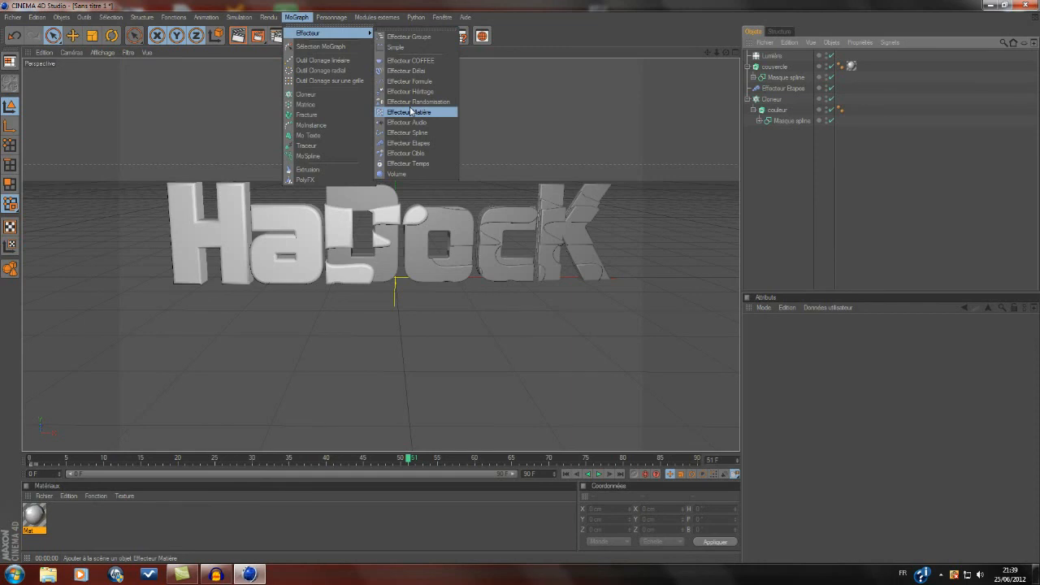
click(441, 5)
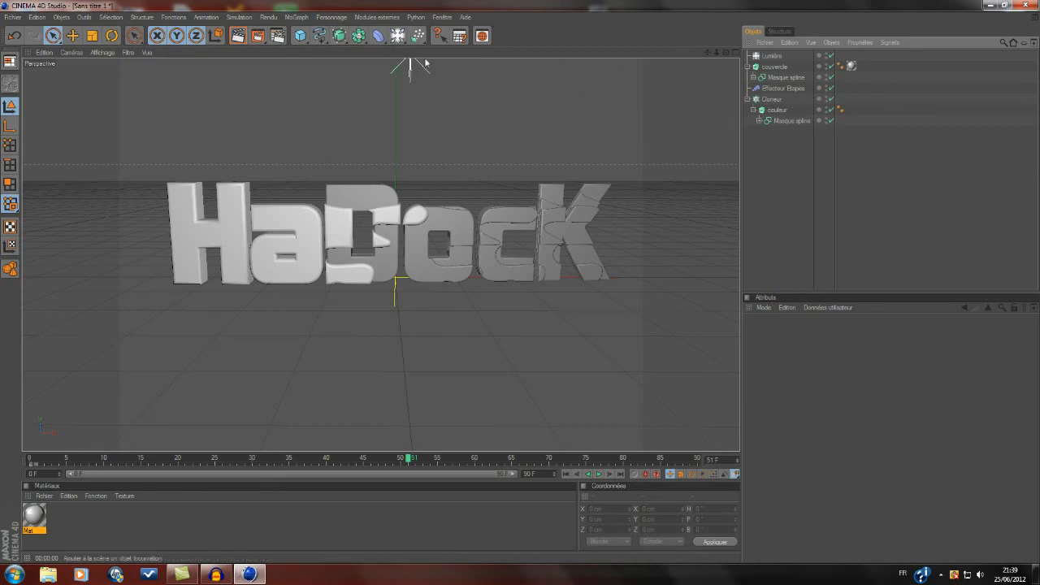
Add a shader effector (Effecteur Matière) to the Cloneur object.
click(775, 110)
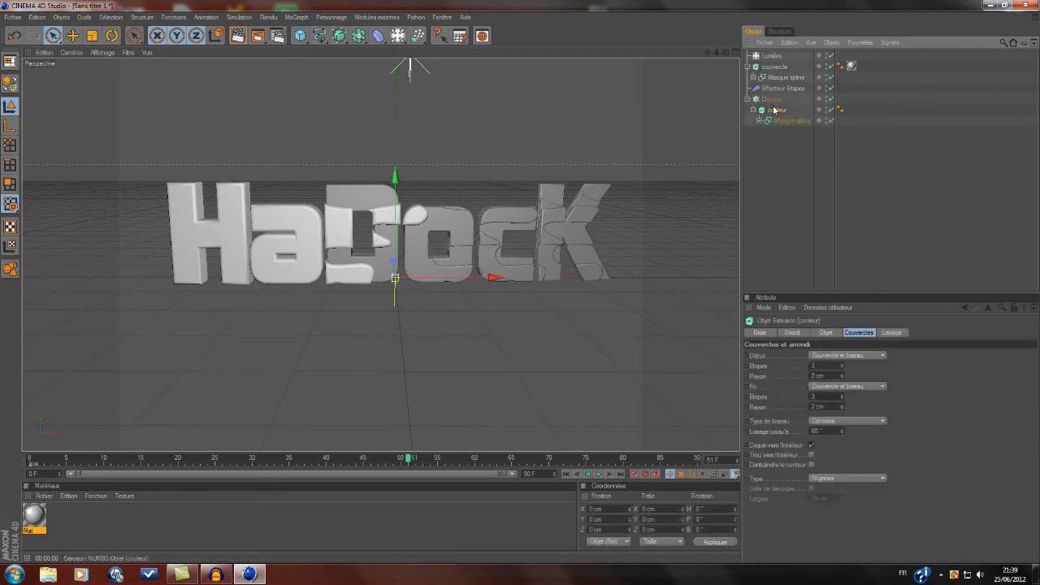
click(767, 100)
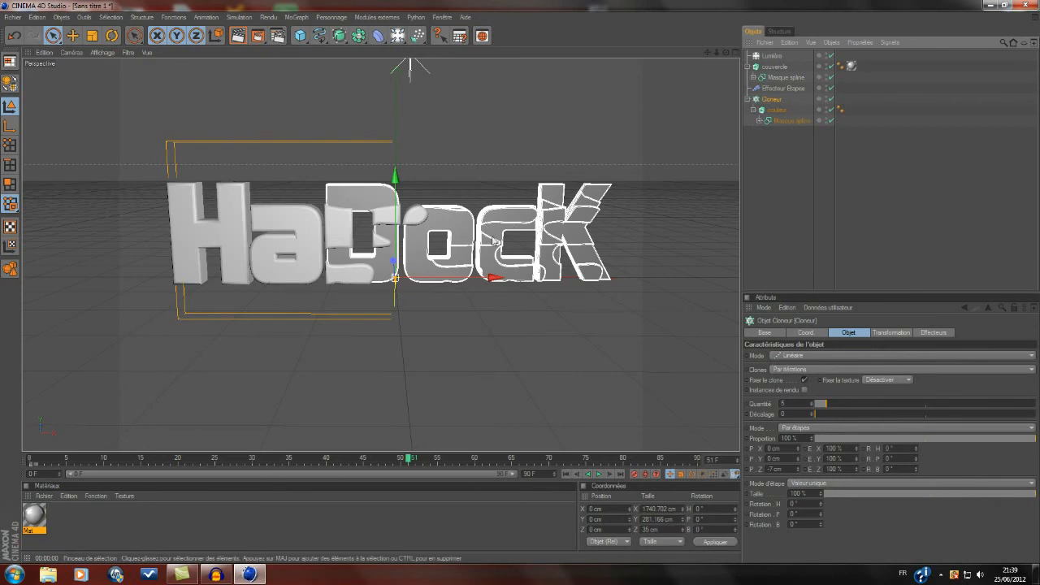
scroll(480, 242, up, 1)
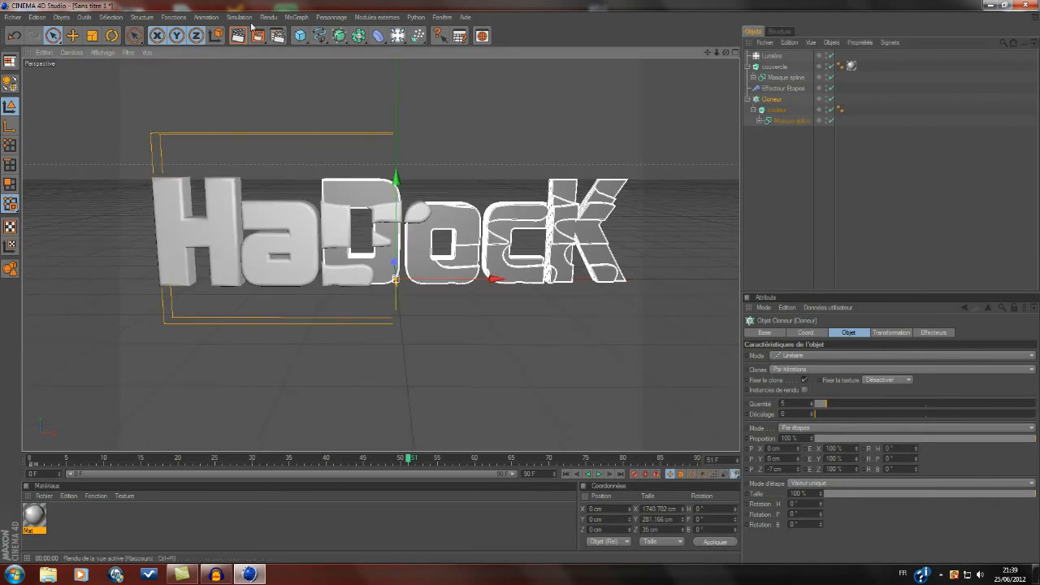
click(297, 17)
mouse_move(301, 32)
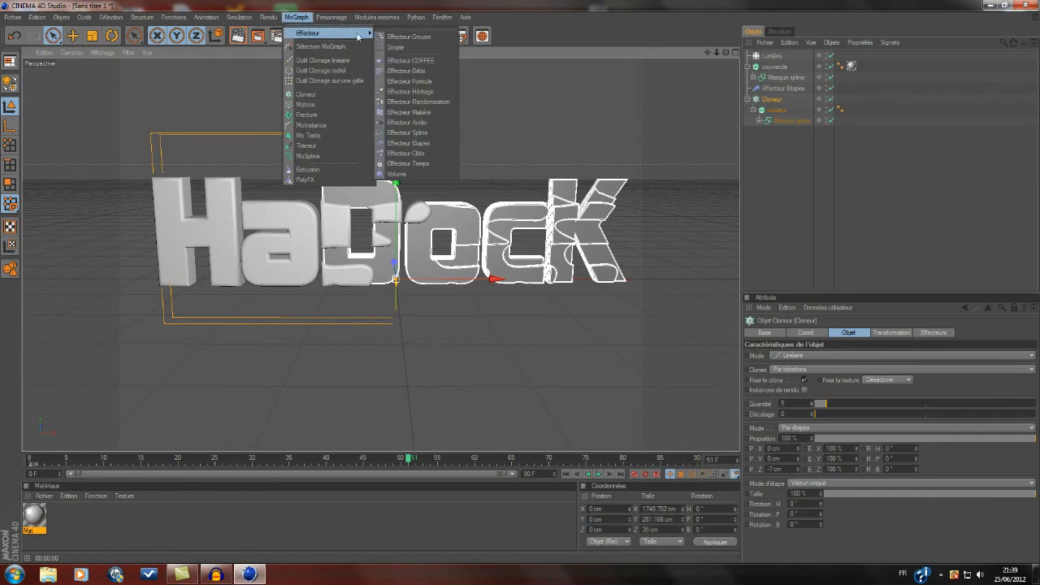
click(414, 114)
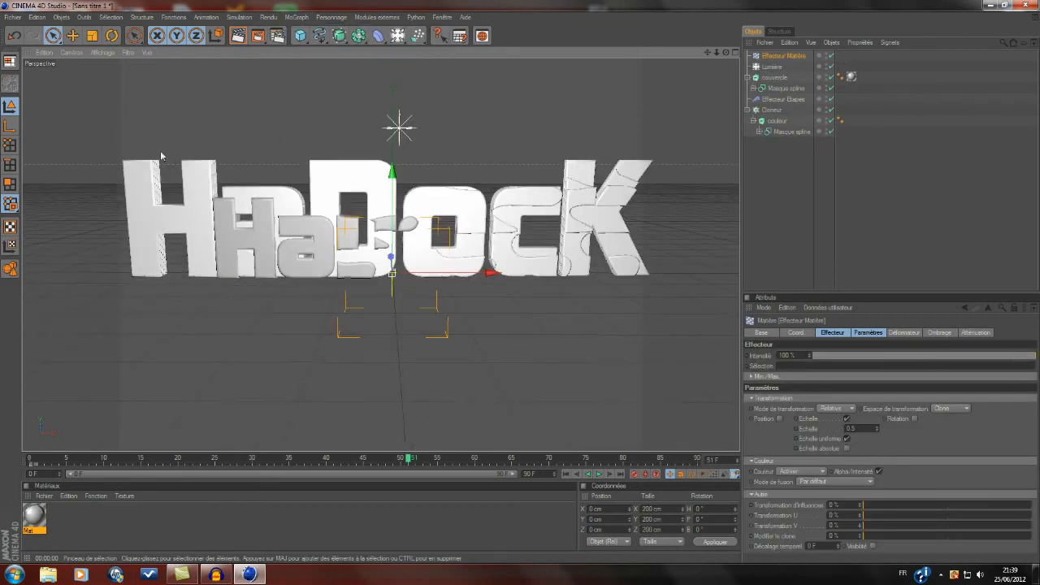
Disable the scale (Echelle) and Alpha/Intensité options in the shader effector's parameters.
click(853, 428)
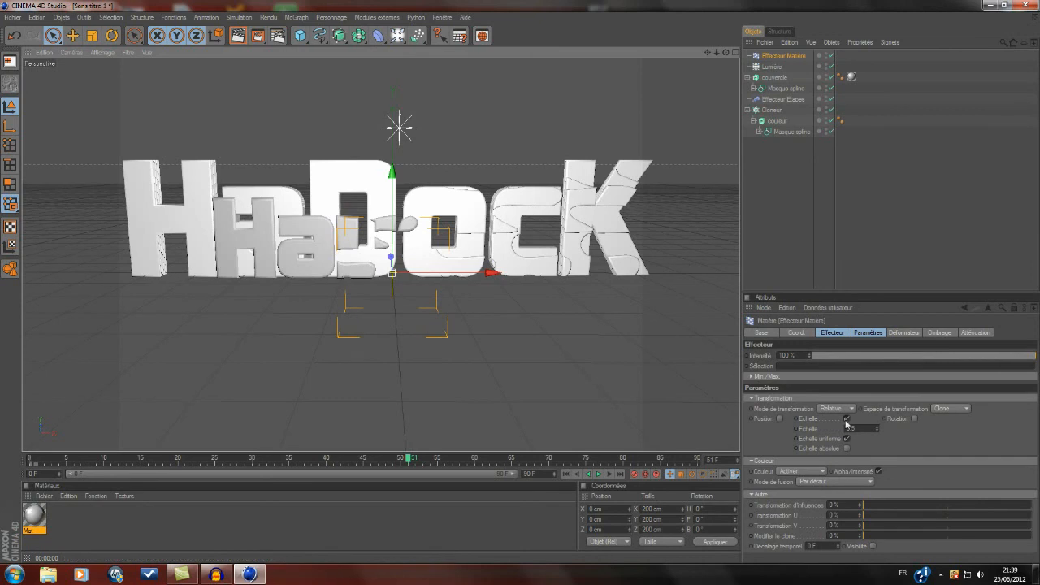
click(868, 335)
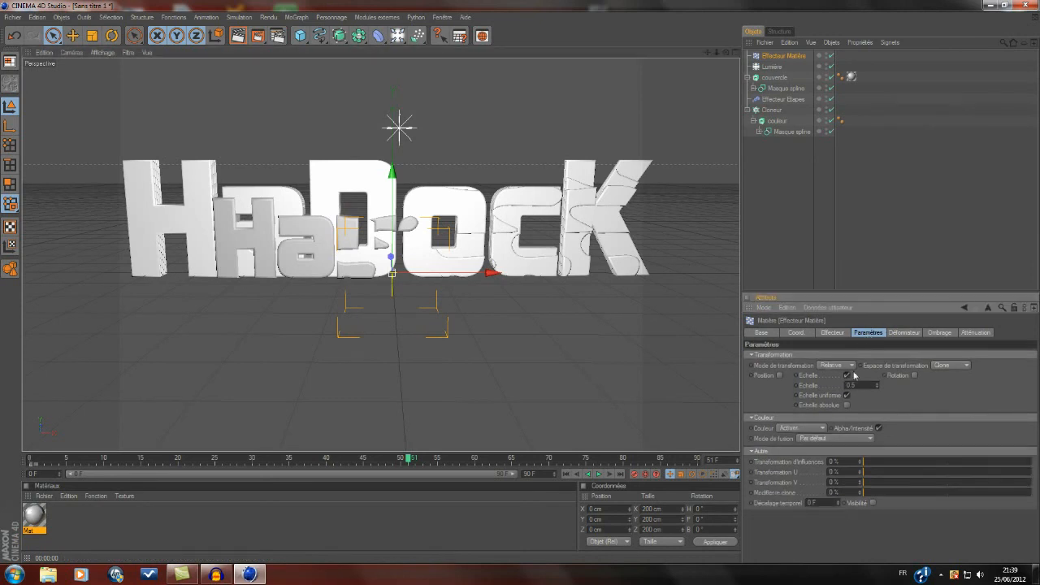
click(846, 376)
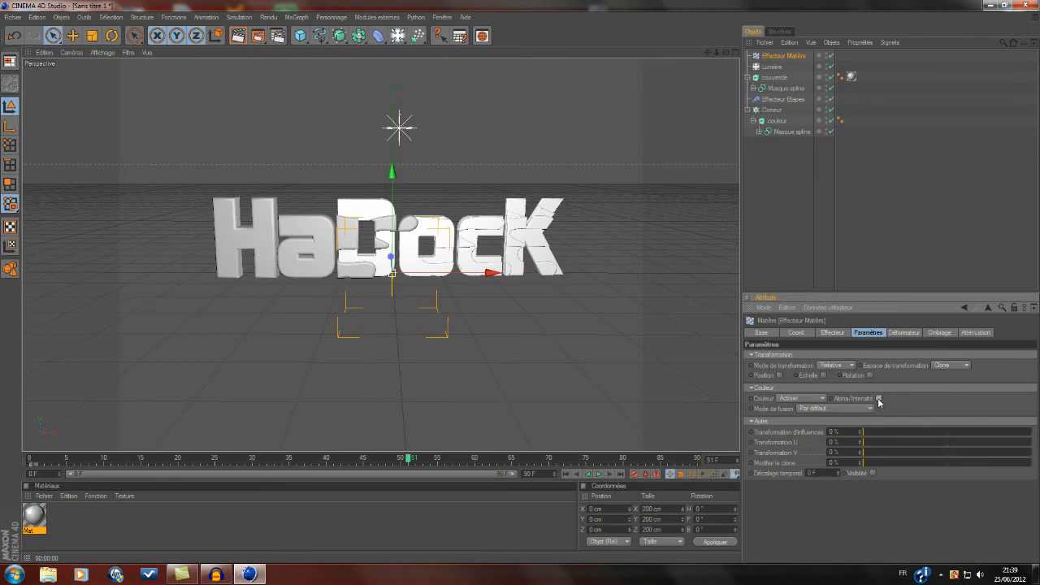
scroll(556, 260, up, 3)
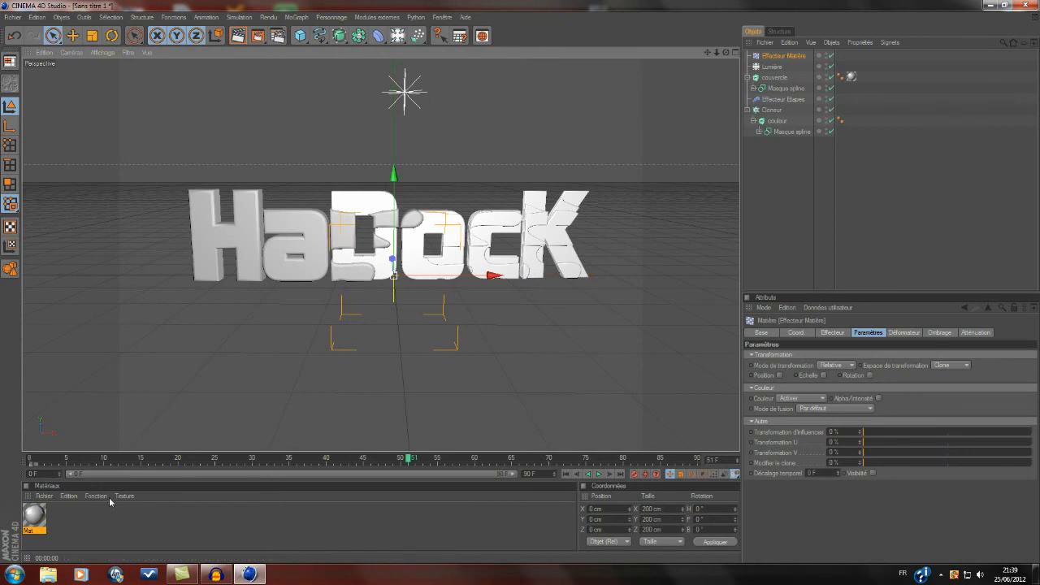
Create a second material and load a gradient (Dégradé) as its colour channel's texture.
click(40, 497)
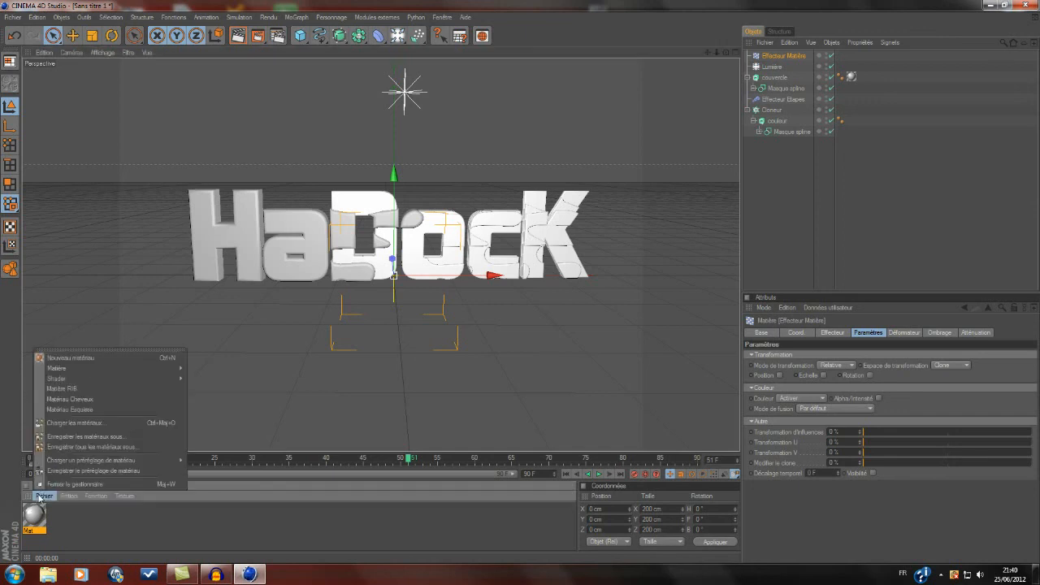
click(49, 356)
double_click(34, 515)
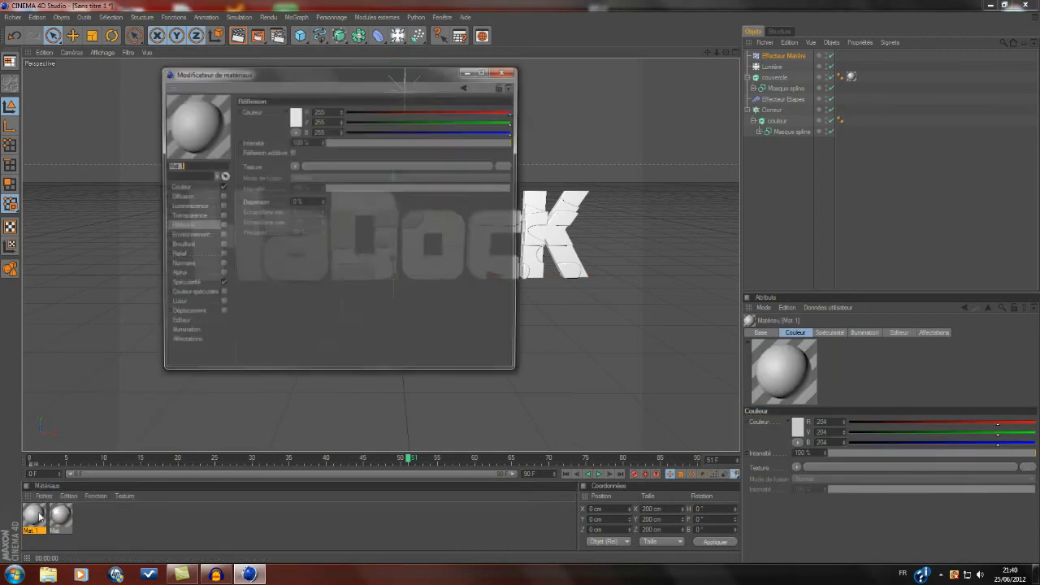
click(188, 186)
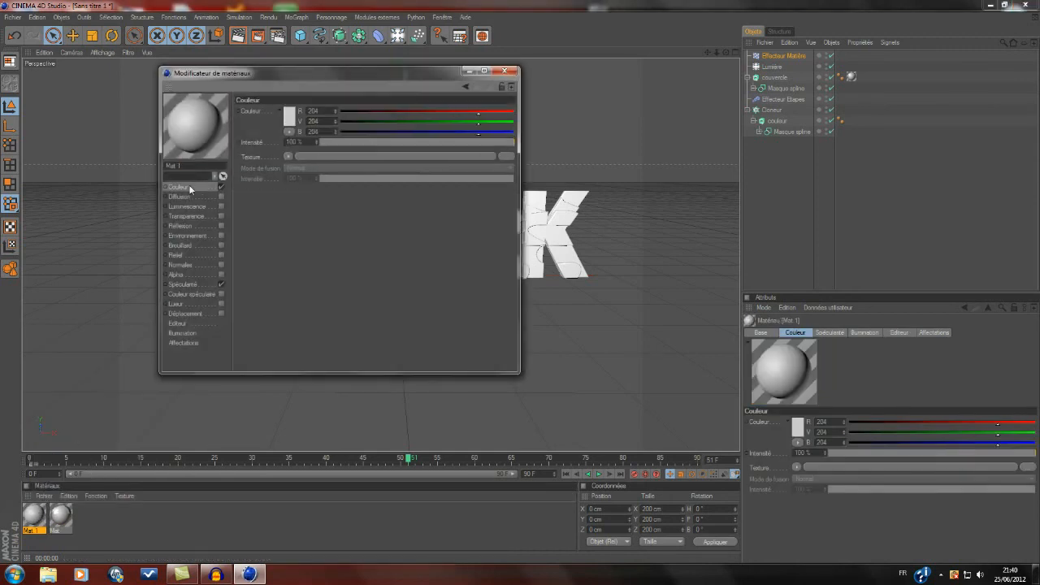
click(288, 157)
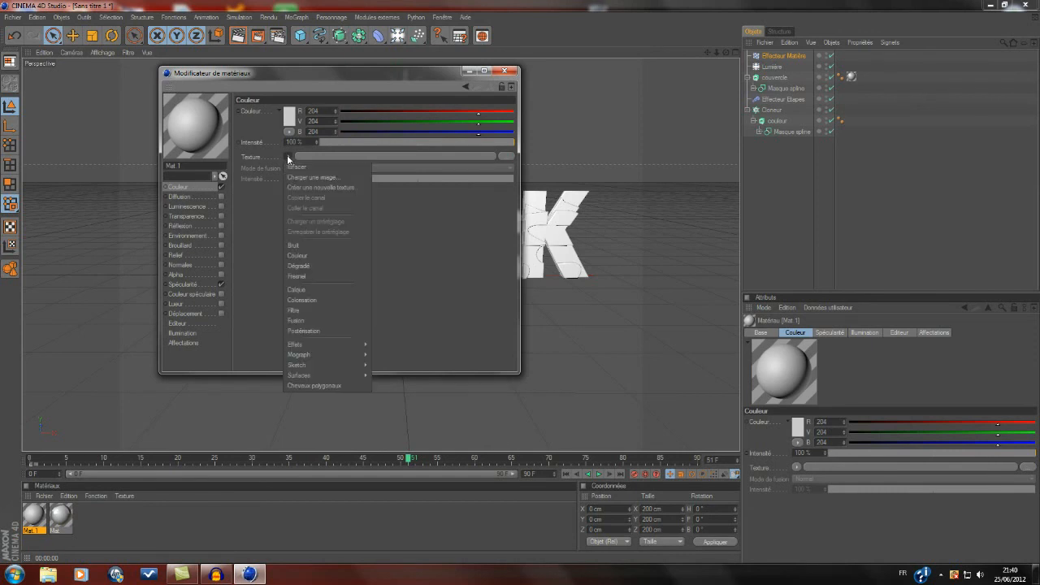
click(300, 268)
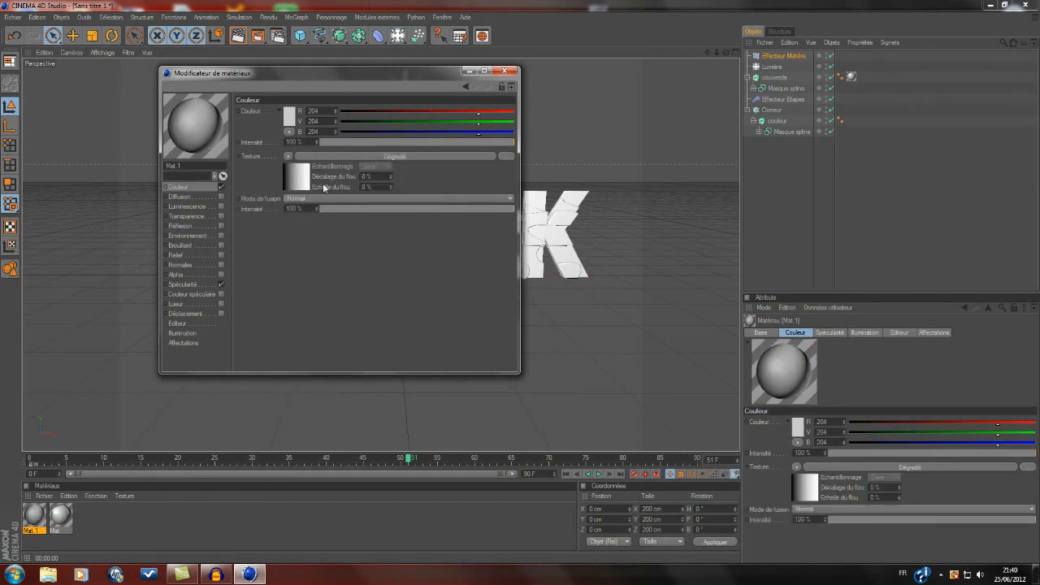
Keep the gradient's type at 2D - U and set its first colour knot to pure red (255, 0, 0).
click(353, 156)
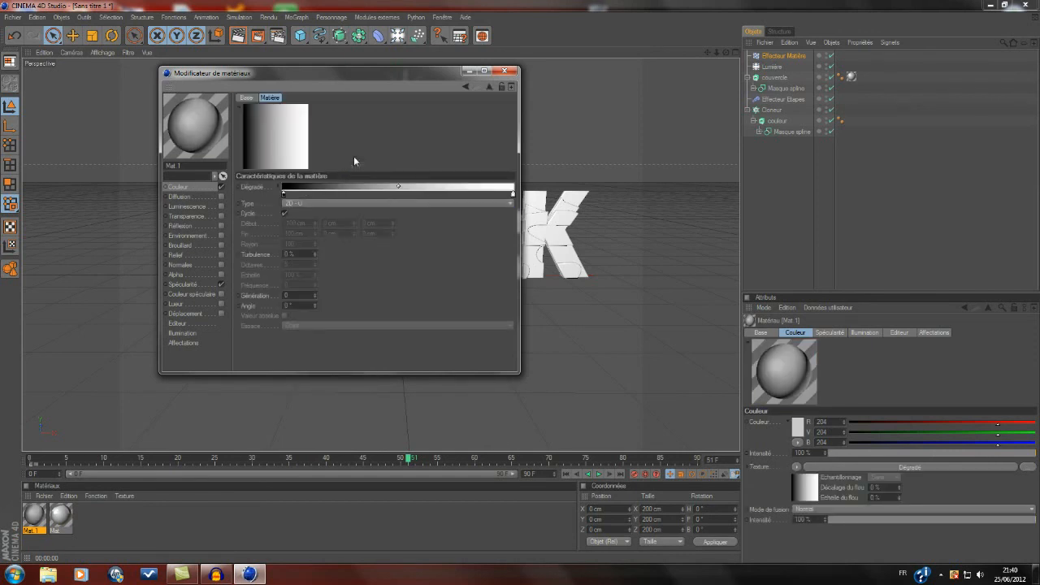
click(297, 203)
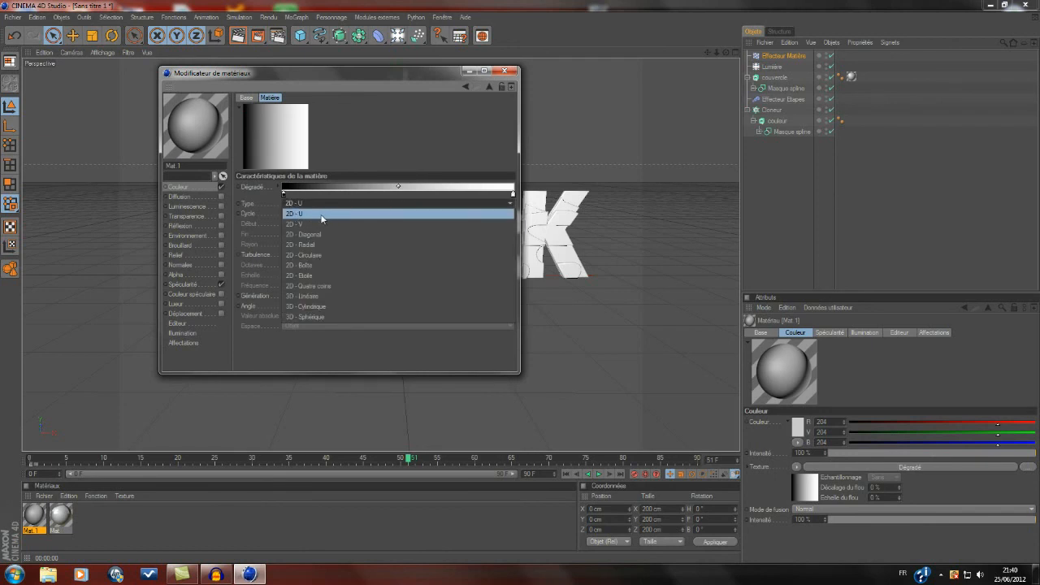
click(326, 215)
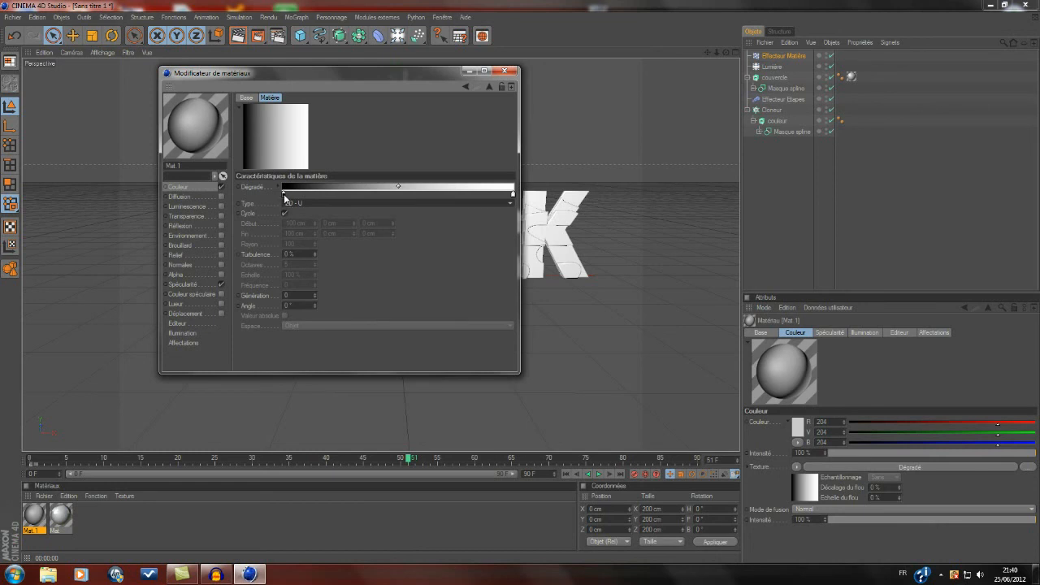
double_click(284, 194)
drag(227, 206, 293, 162)
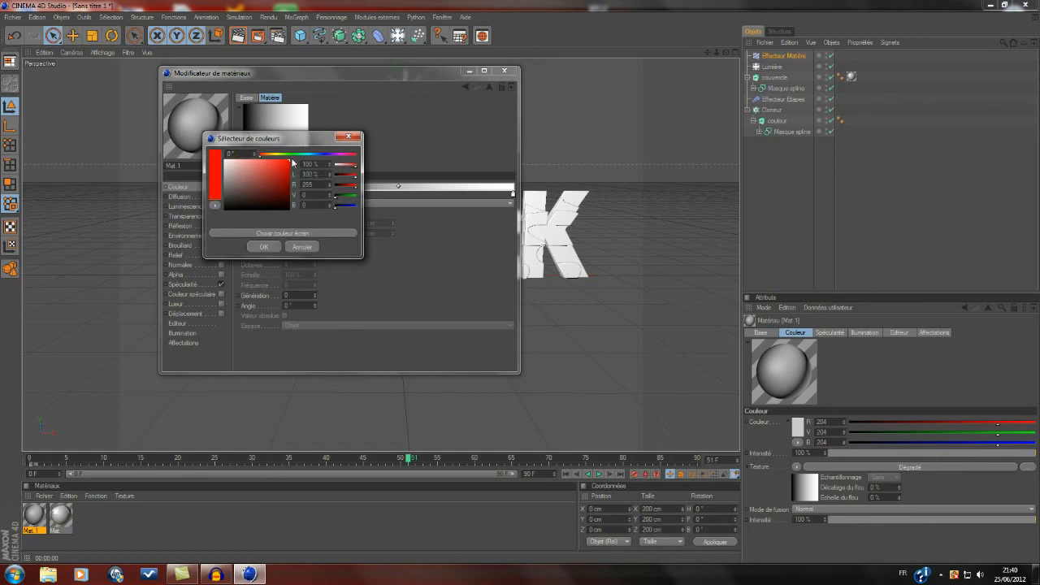
click(264, 246)
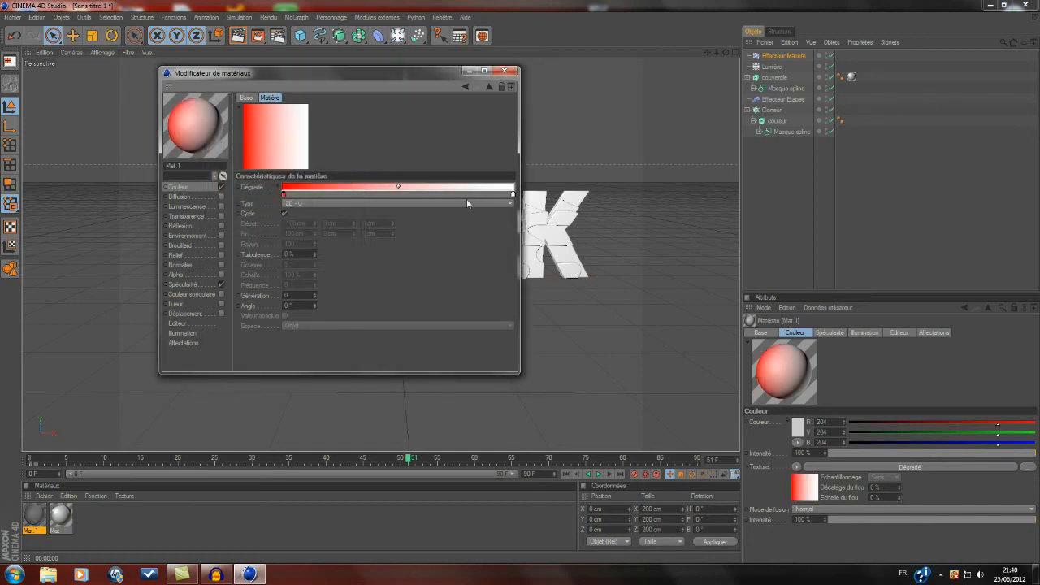
Set the gradient's second colour knot to a bright sky blue and close the material editor.
double_click(512, 195)
click(541, 154)
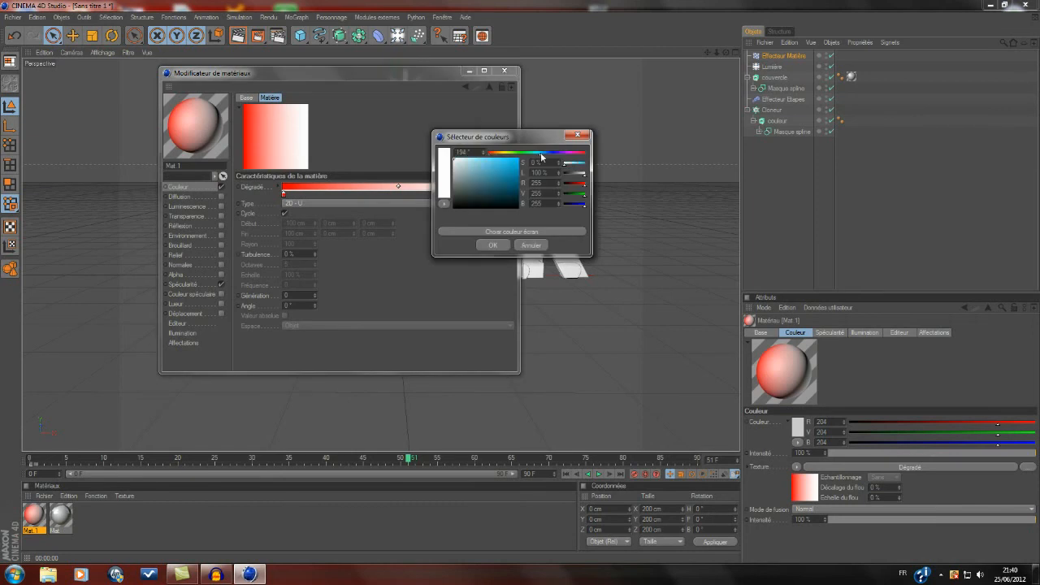
click(513, 166)
drag(513, 167, 521, 160)
click(491, 245)
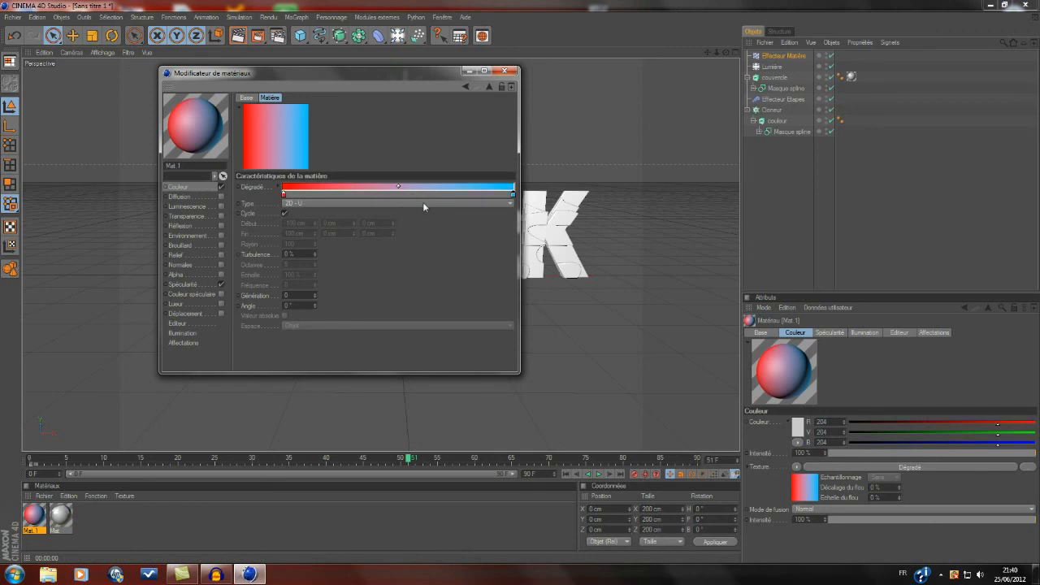
click(505, 71)
Apply the gradient material Mat.1 to the shader effector, set its shading channel to Couleur and link the material's texture tag as Propriété Texture.
drag(31, 524, 790, 55)
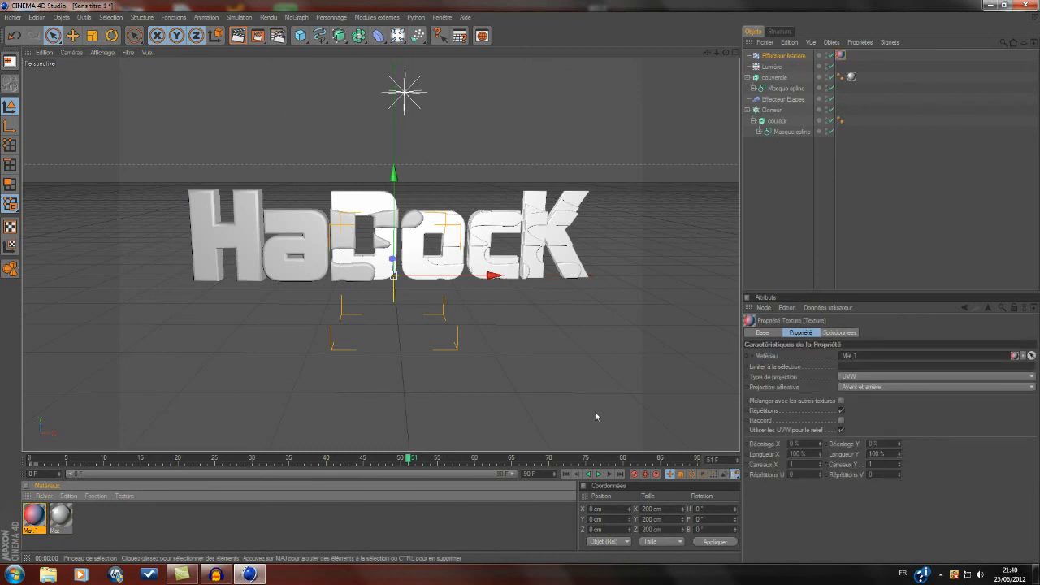
click(777, 57)
click(940, 334)
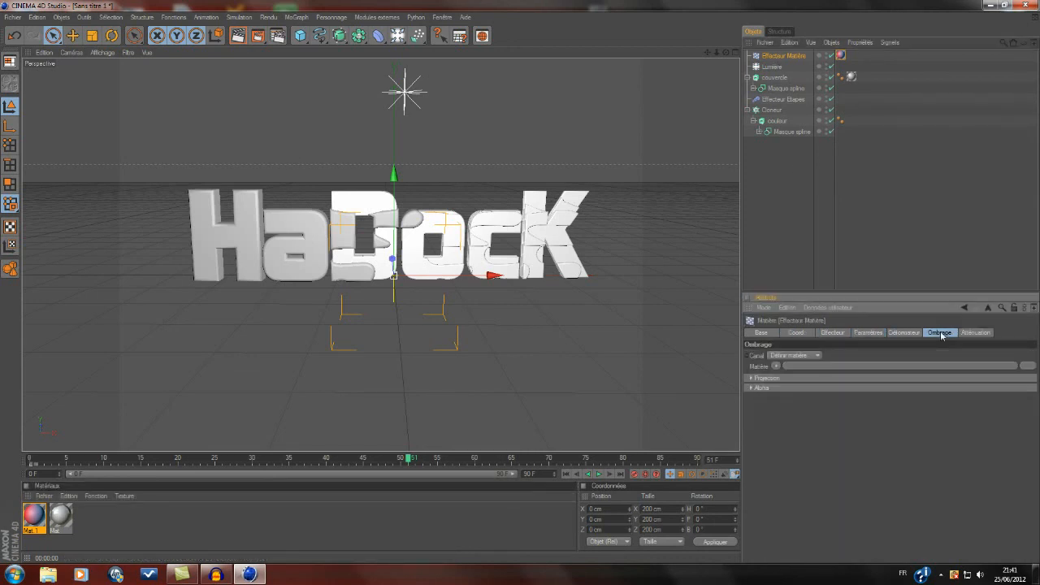
click(792, 357)
click(782, 366)
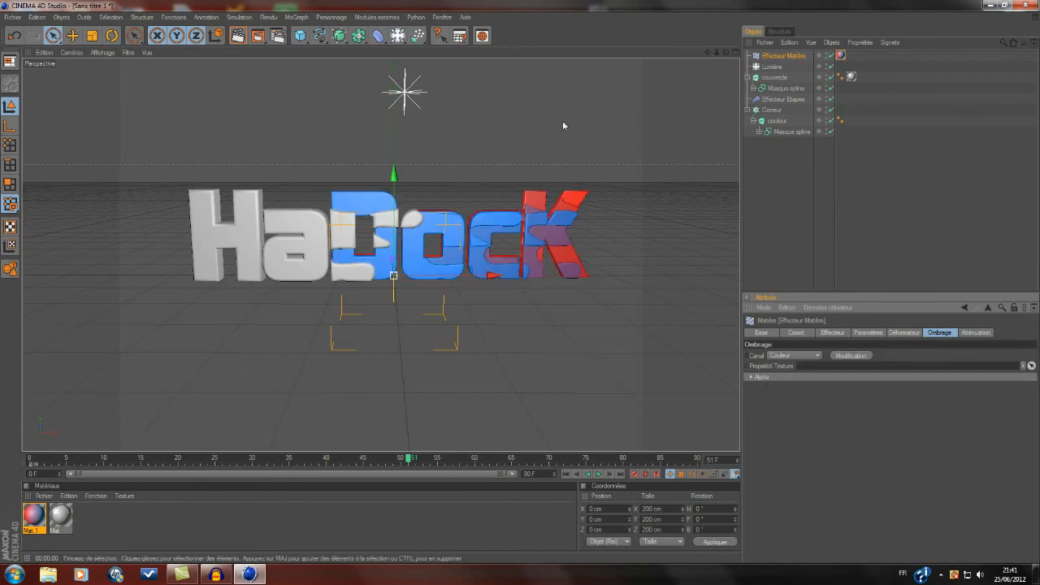
drag(842, 57, 808, 367)
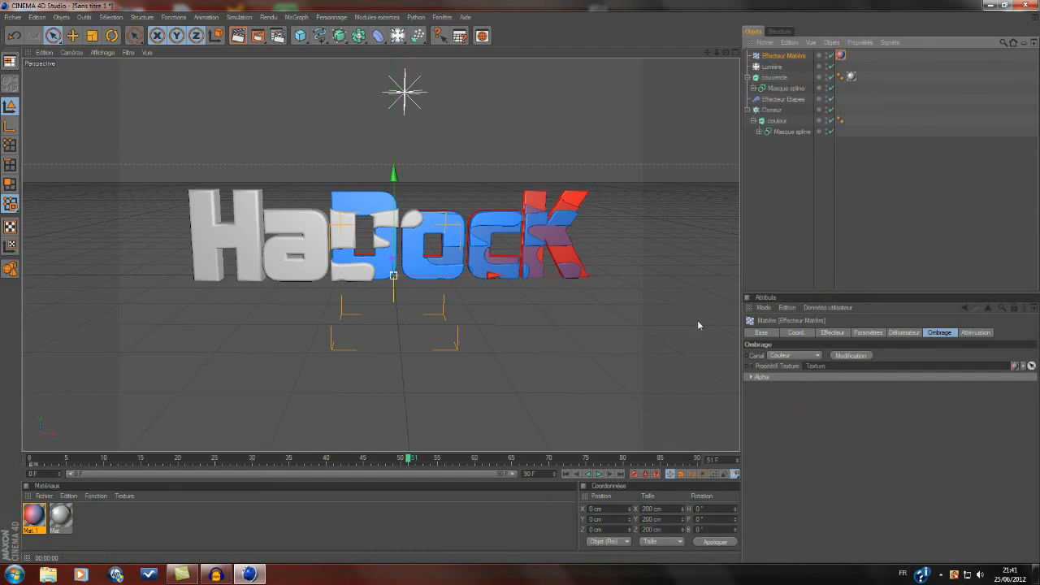
Preview-render the lettering in the active view at frames 51, 37 and 77.
click(238, 35)
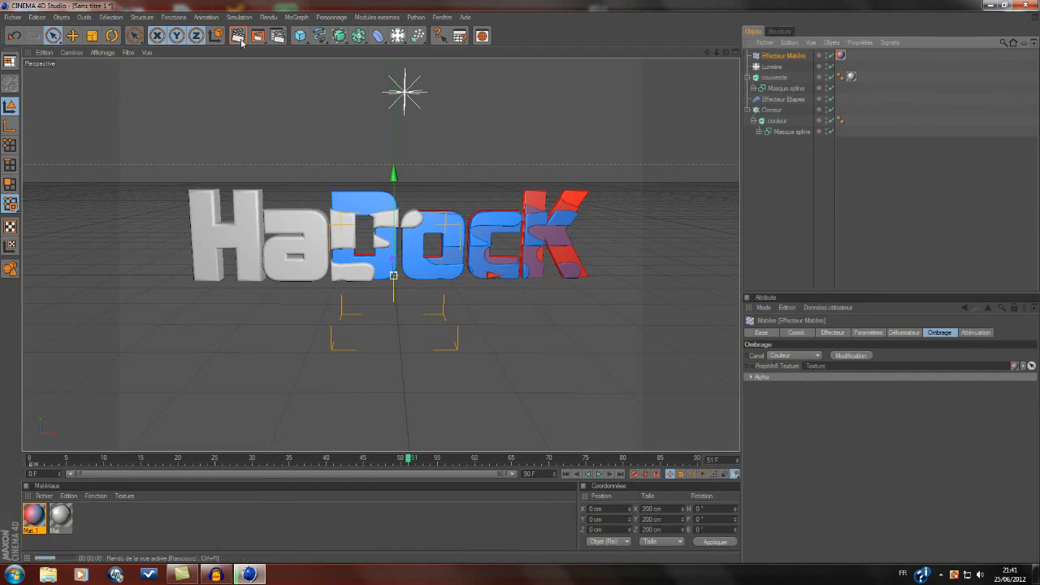
click(397, 163)
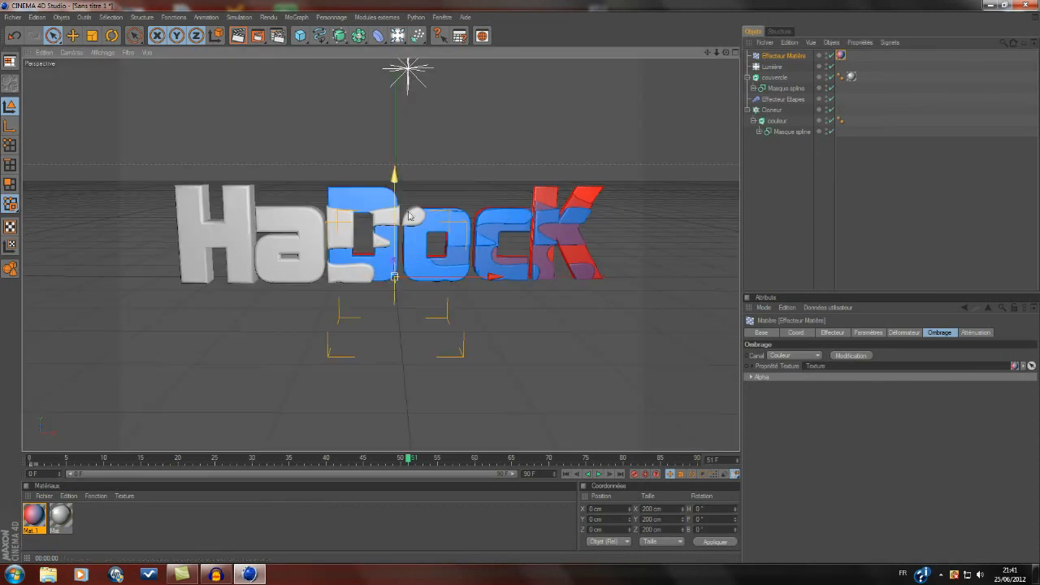
mouse_move(410, 461)
mouse_down()
mouse_move(26, 464)
mouse_move(304, 458)
mouse_up()
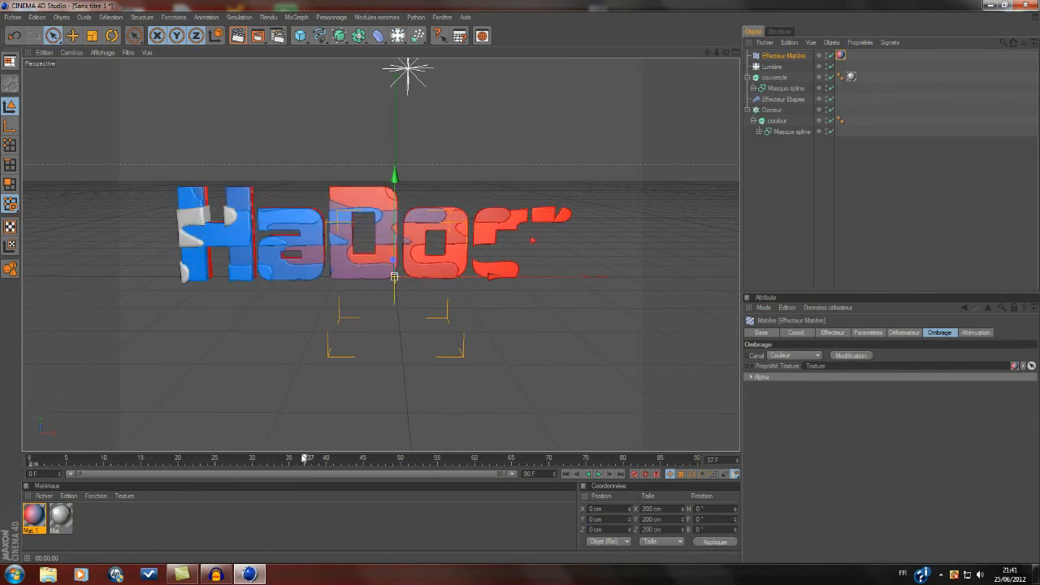
click(238, 36)
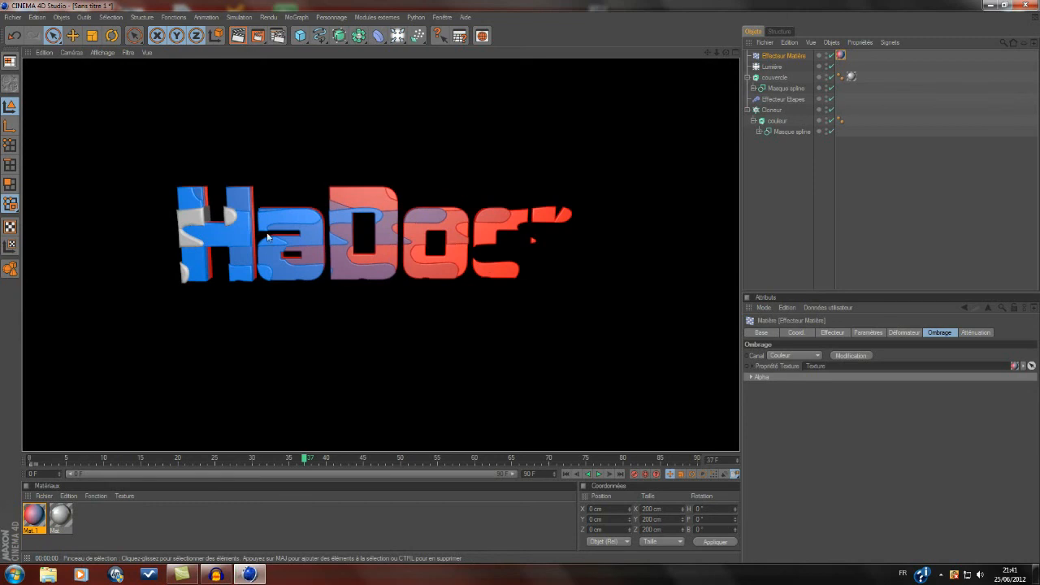
mouse_move(319, 459)
mouse_down()
mouse_move(483, 458)
mouse_move(603, 427)
mouse_up()
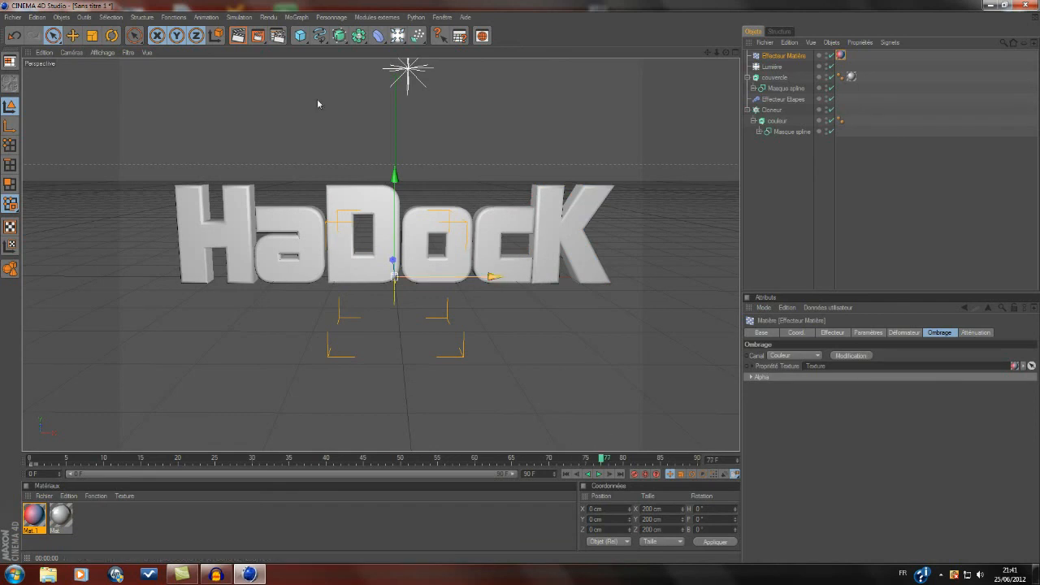
click(239, 36)
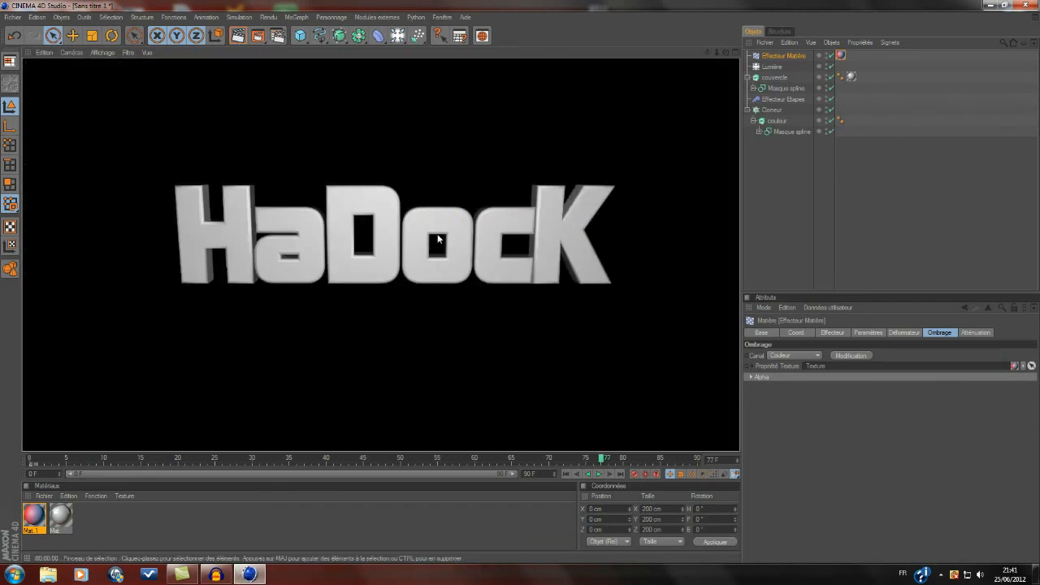
click(520, 333)
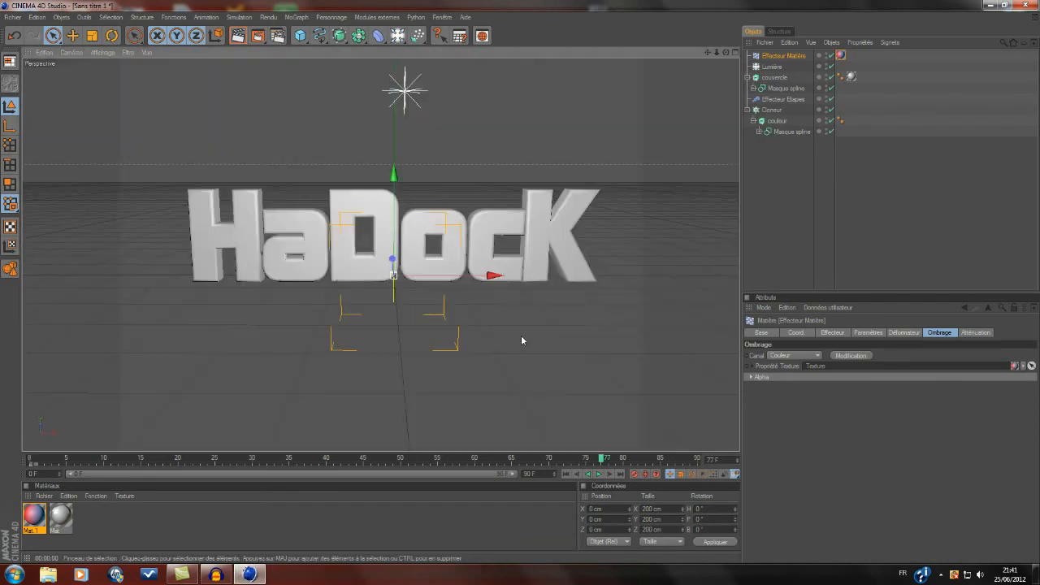
Go back to frame 49 and reframe the perspective view to examine the gradient-coloured clones.
drag(603, 459, 394, 405)
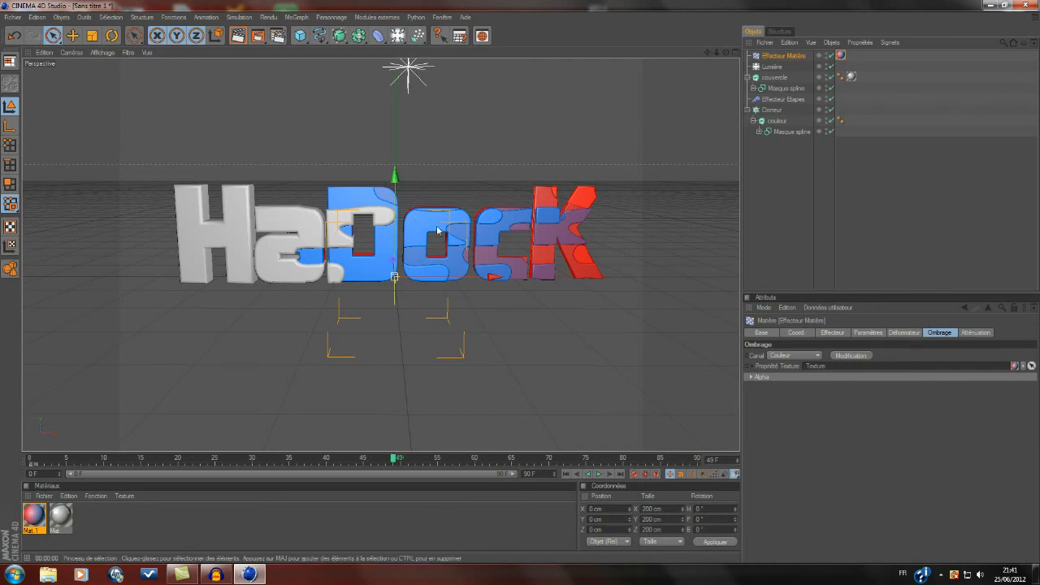
scroll(435, 231, down, 1)
scroll(434, 231, up, 2)
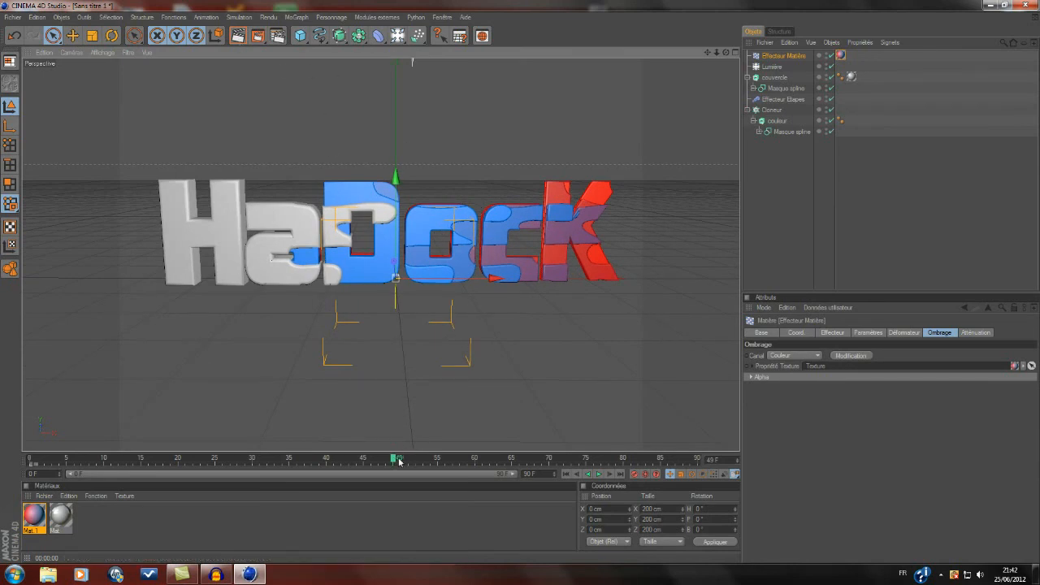
scroll(417, 270, up, 1)
mouse_move(708, 53)
mouse_down()
mouse_move(704, 74)
mouse_move(690, 53)
mouse_up()
scroll(484, 133, down, 1)
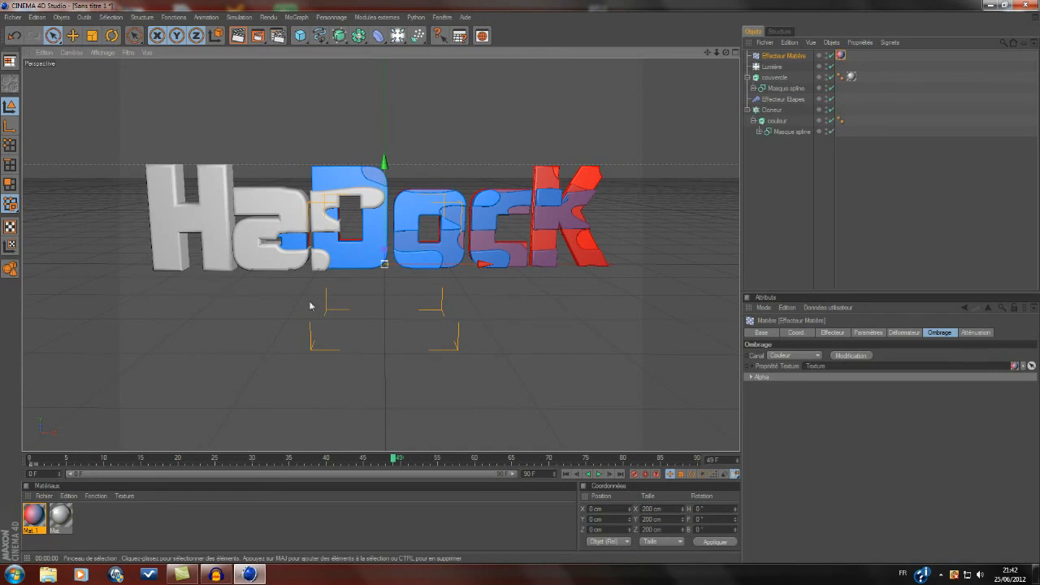
scroll(585, 205, down, 1)
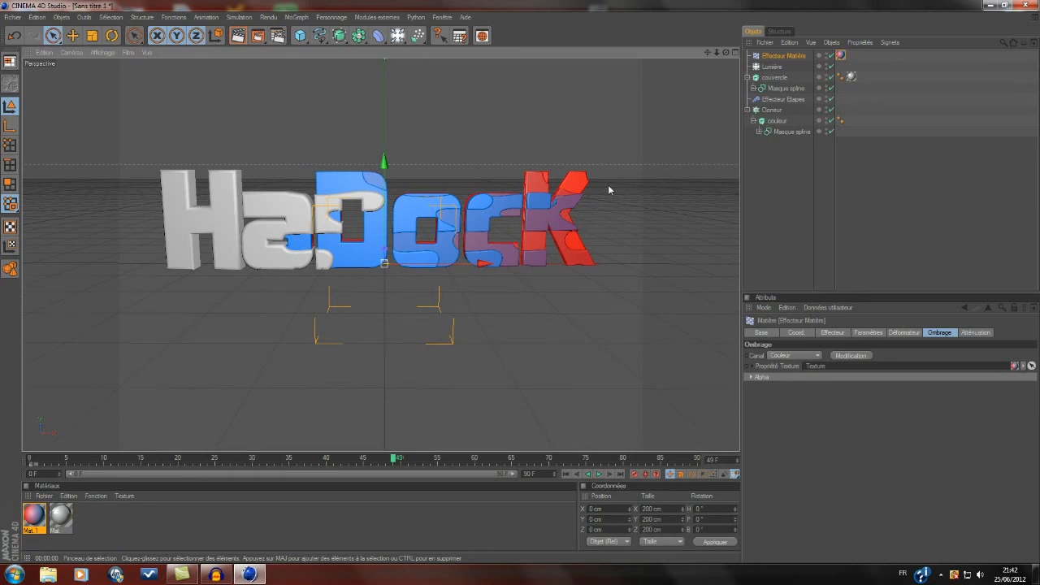